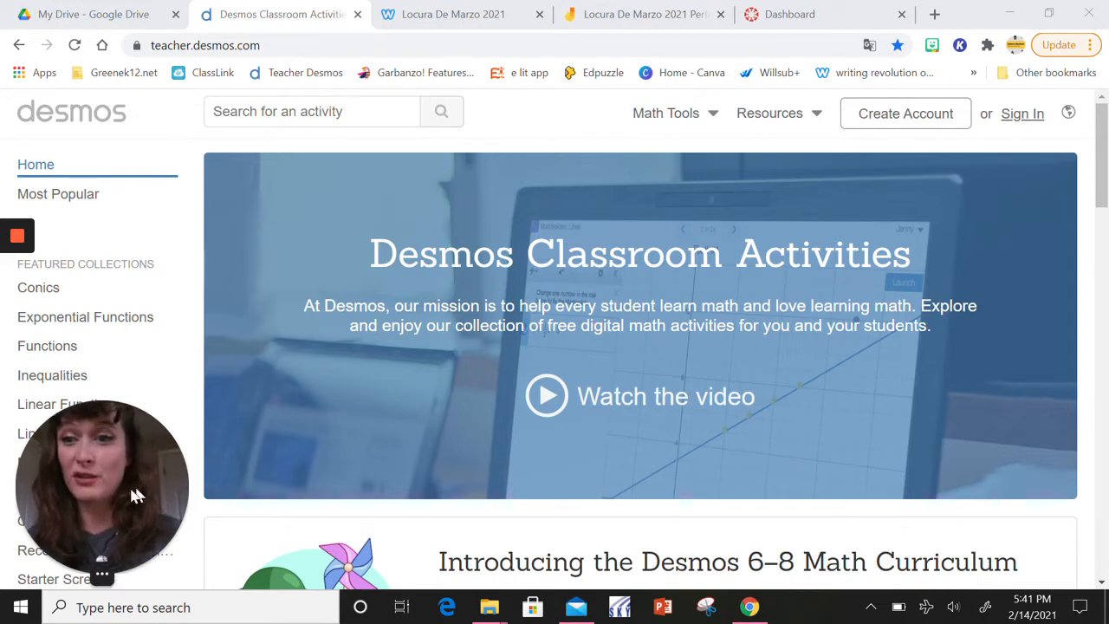
pyautogui.moveTo(156, 473); pyautogui.dragTo(284, 138)
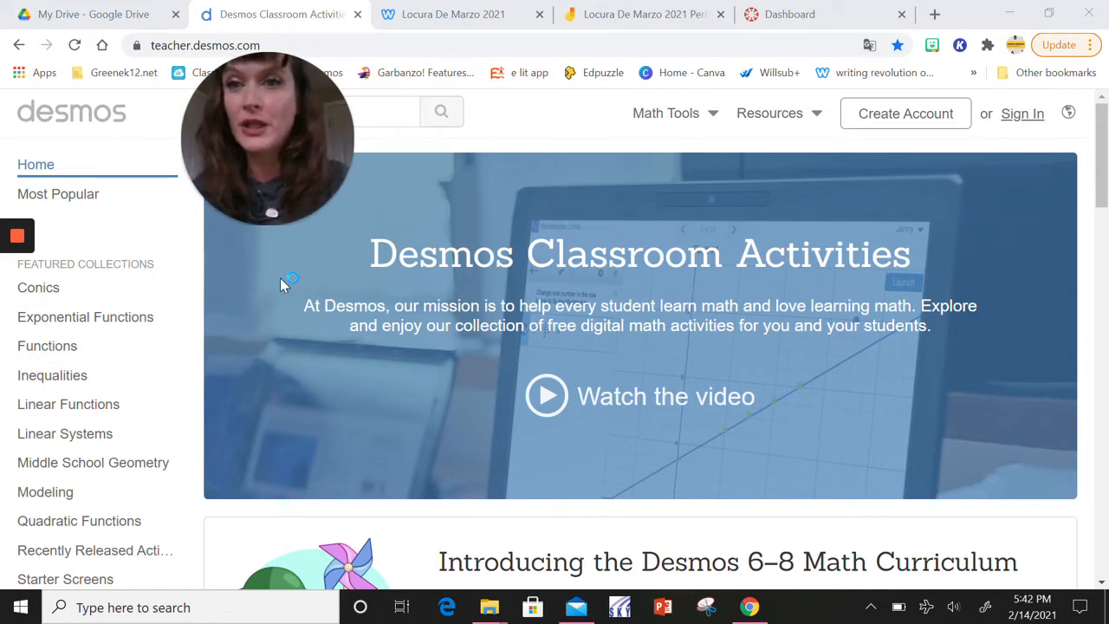
pyautogui.moveTo(273, 142); pyautogui.dragTo(284, 179)
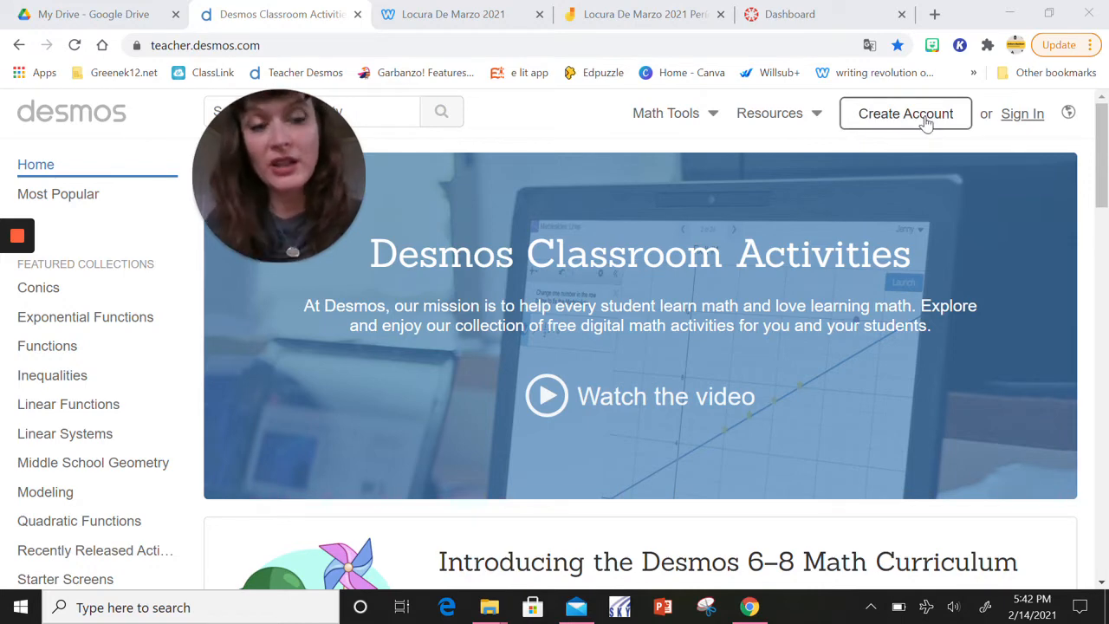
# Sign in to the teacher site with the Google account
pyautogui.click(1020, 115)
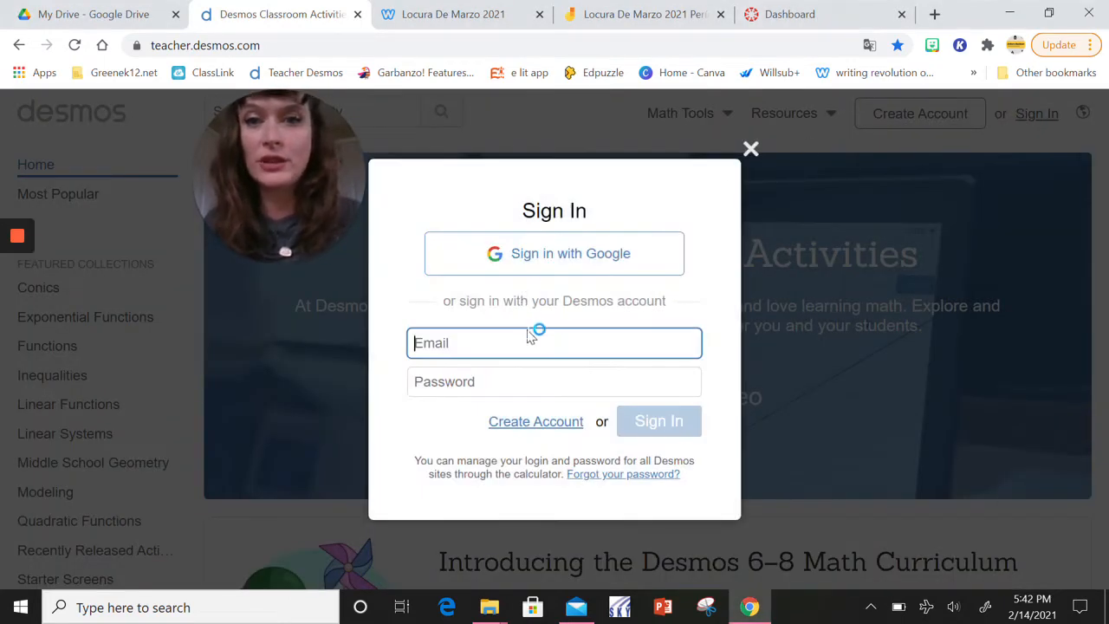
pyautogui.click(525, 257)
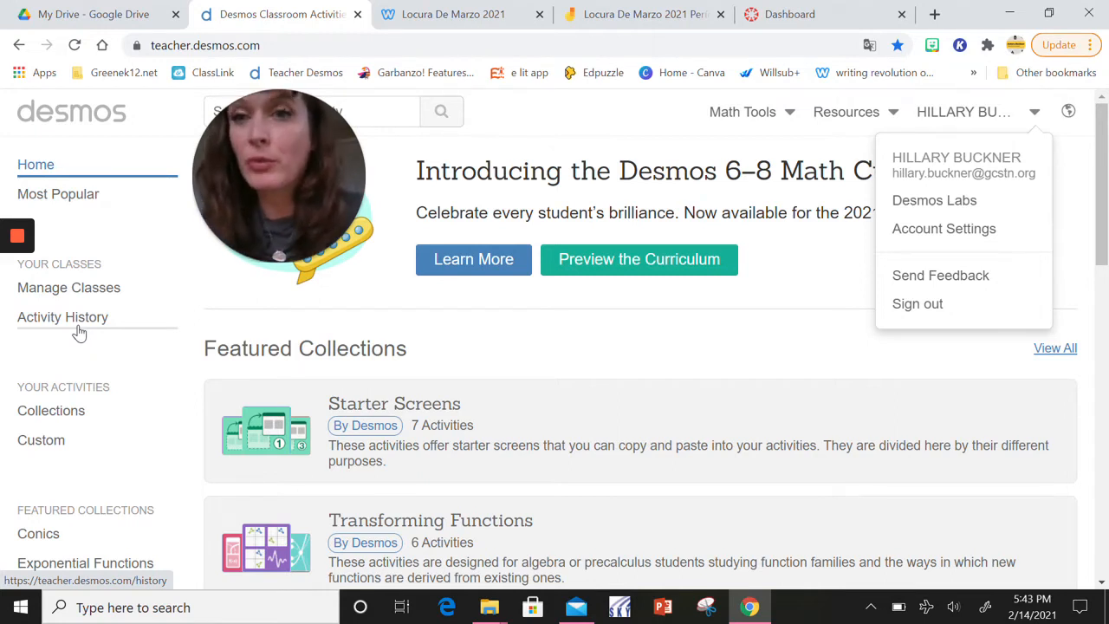
# Open the list of custom activities and look through the existing Spanish lessons
pyautogui.click(44, 442)
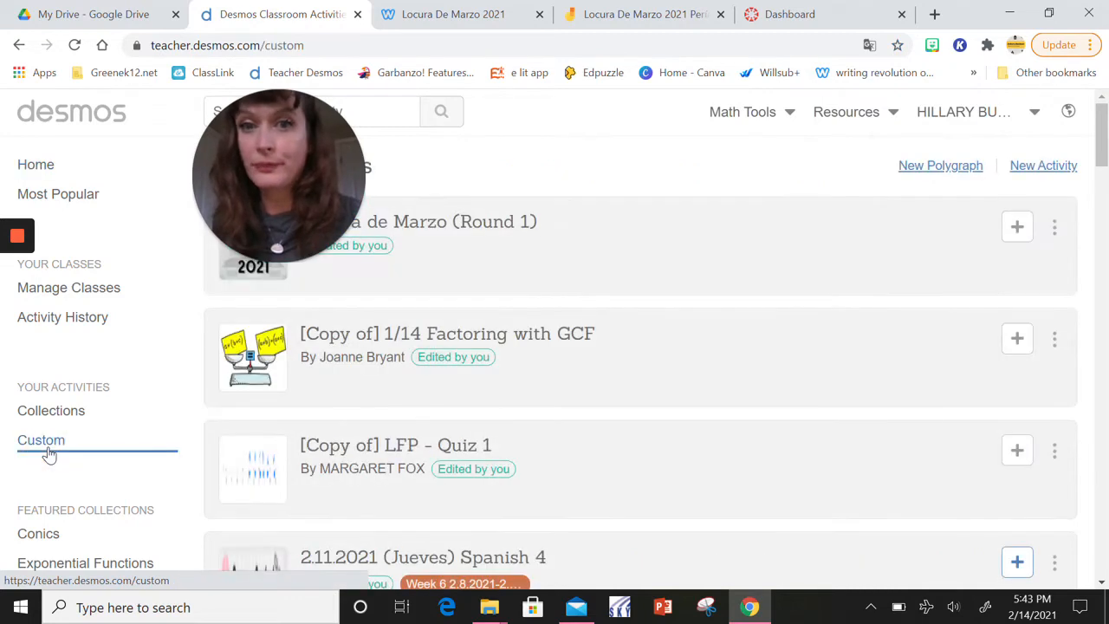
pyautogui.scroll(-1, 489, 370)
pyautogui.scroll(2, 489, 369)
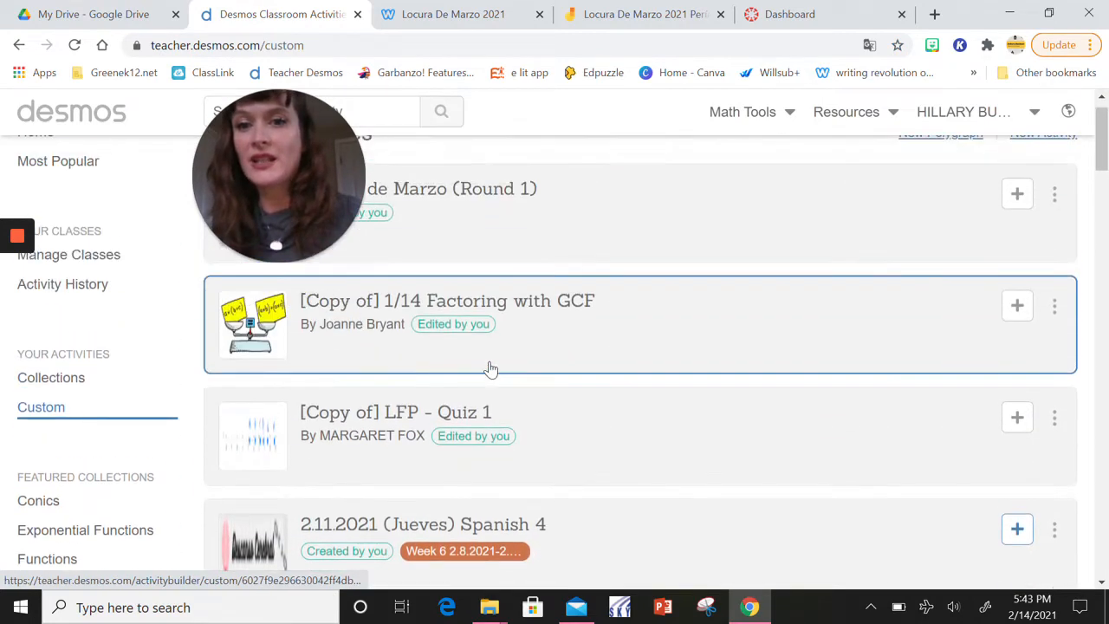
pyautogui.scroll(-5, 489, 369)
pyautogui.scroll(-6, 490, 369)
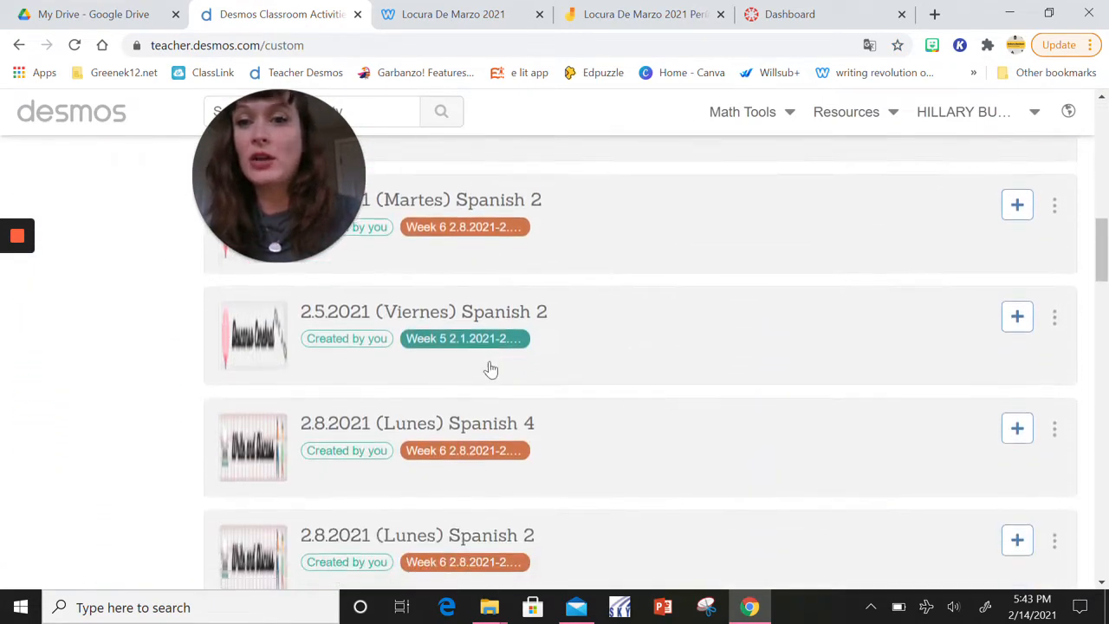
pyautogui.scroll(2, 489, 369)
pyautogui.scroll(6, 489, 369)
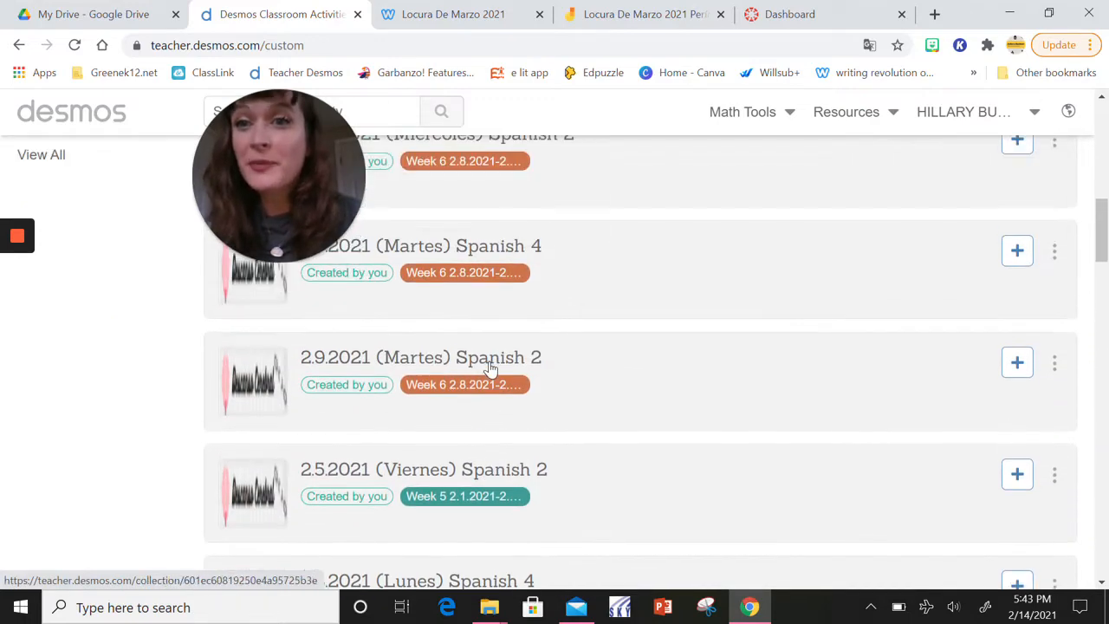
pyautogui.scroll(1, 640, 389)
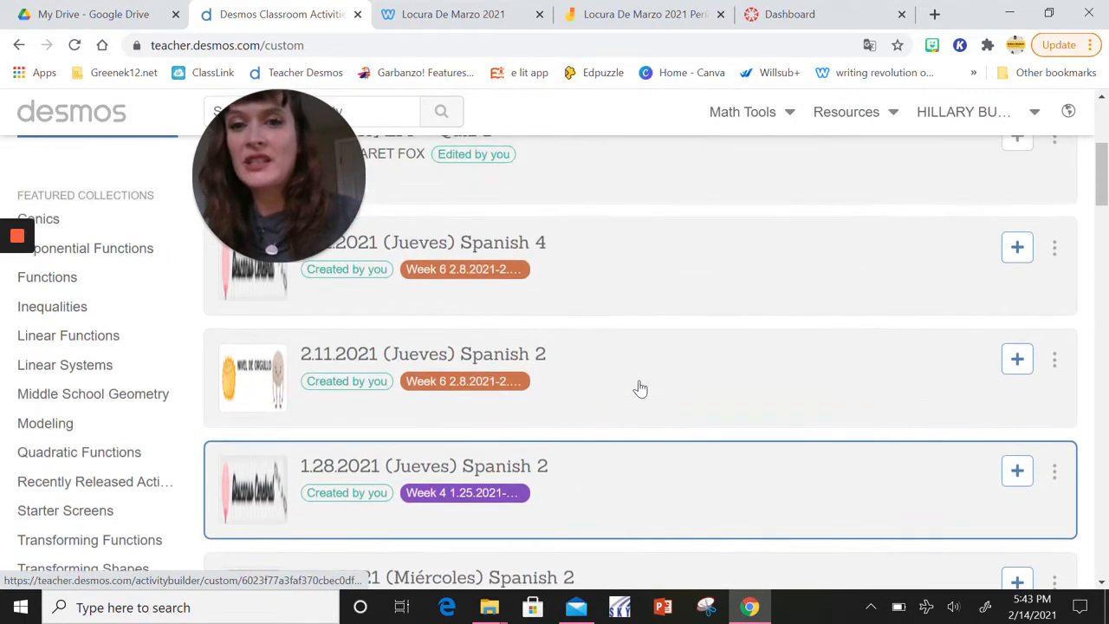
pyautogui.scroll(3, 640, 389)
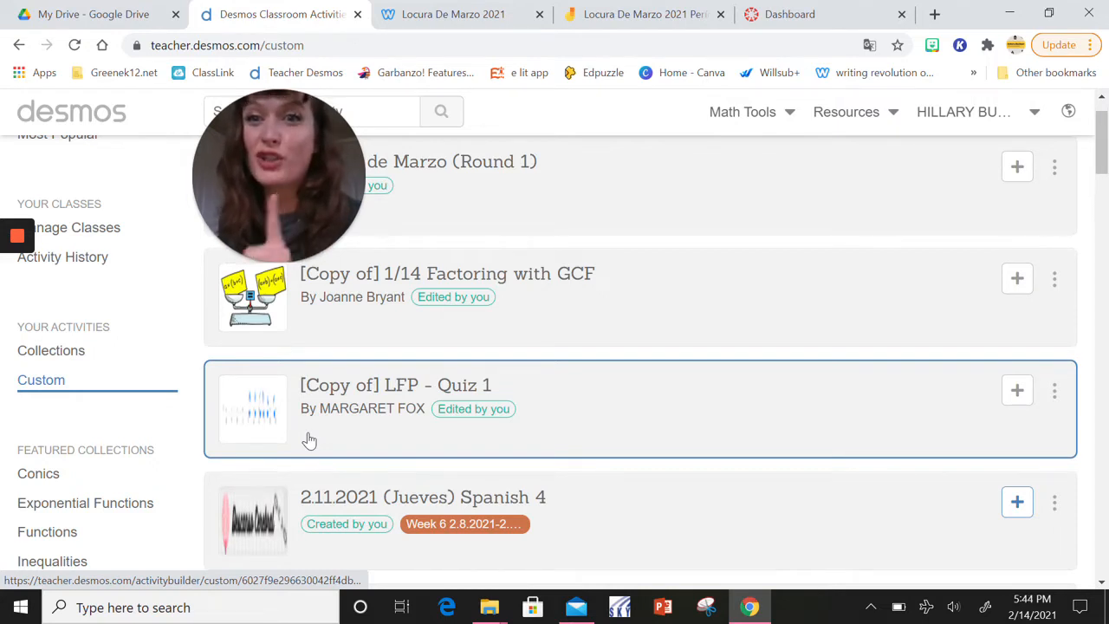
pyautogui.scroll(1, 529, 433)
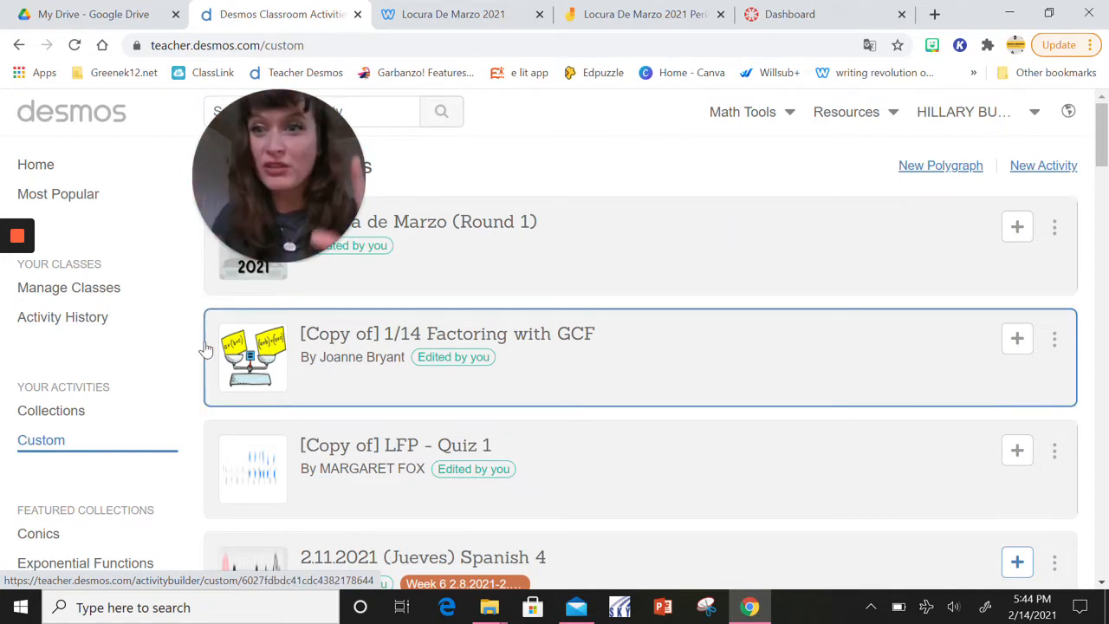
# Open the activity history and look over the sessions assigned to each class
pyautogui.click(87, 321)
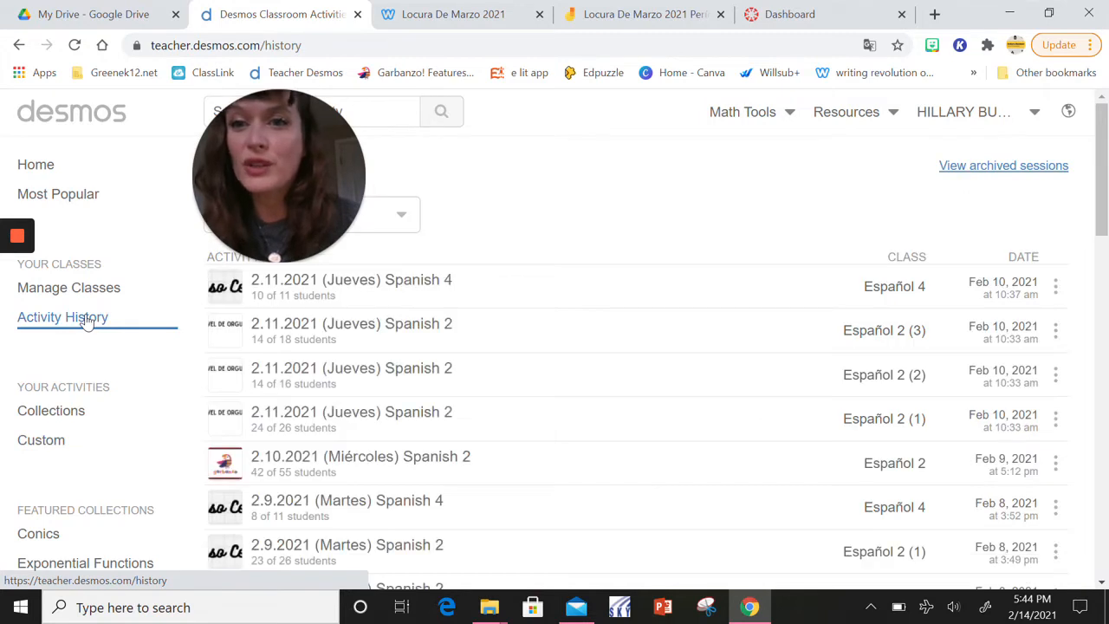
pyautogui.scroll(-1, 577, 386)
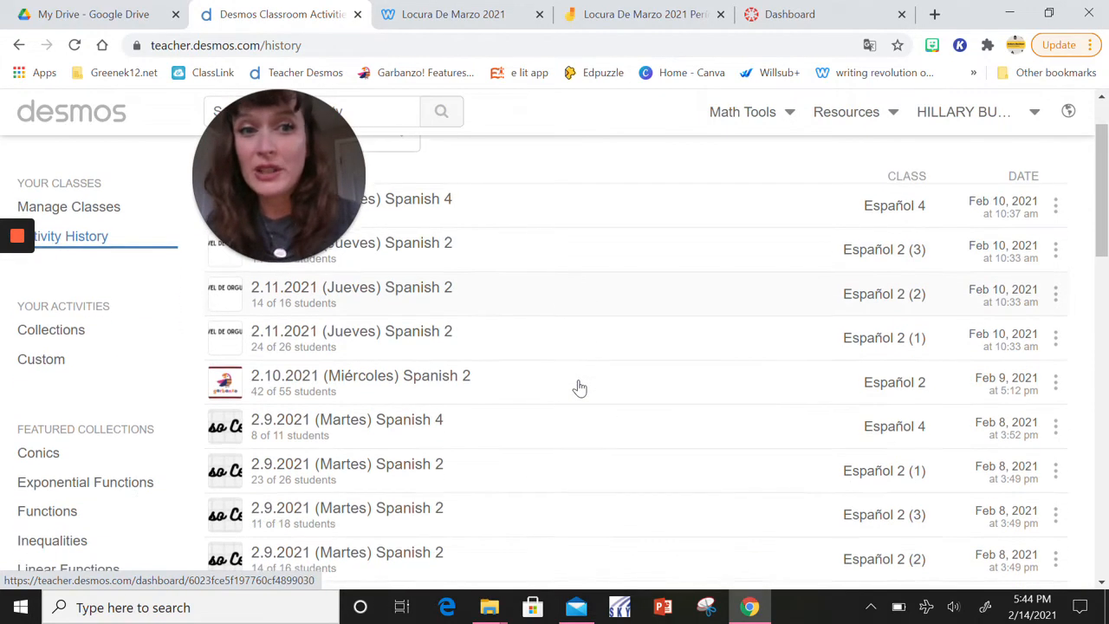
pyautogui.scroll(1, 578, 386)
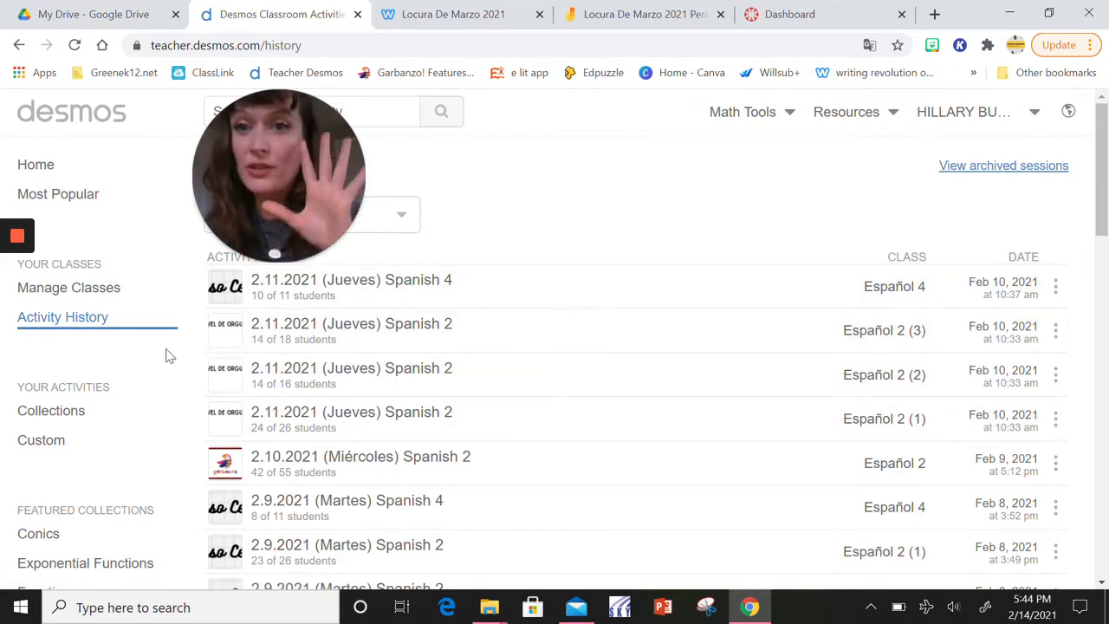
# Open the activity collections and view the contents of the Week 1 1.4.2021-1.8.2021 collection
pyautogui.click(54, 410)
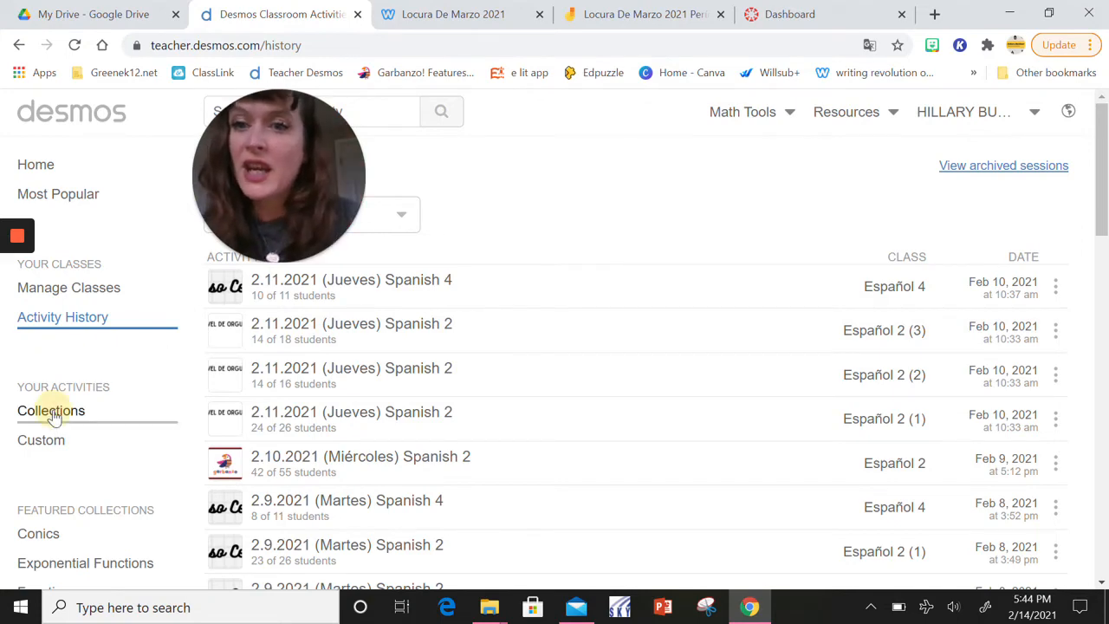
pyautogui.scroll(-2, 468, 414)
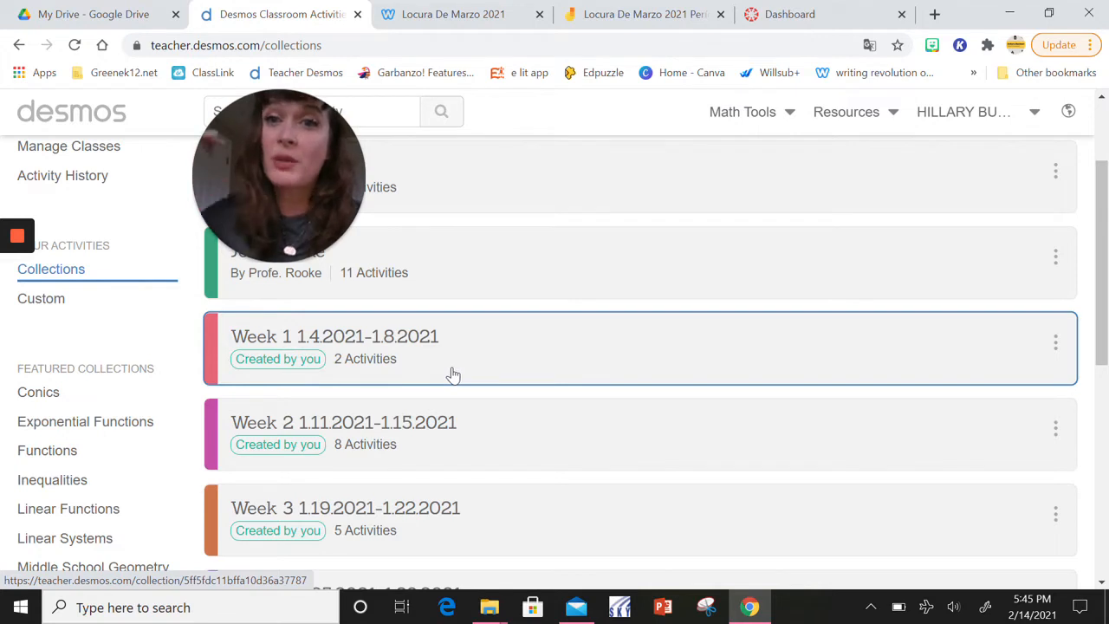
pyautogui.click(463, 369)
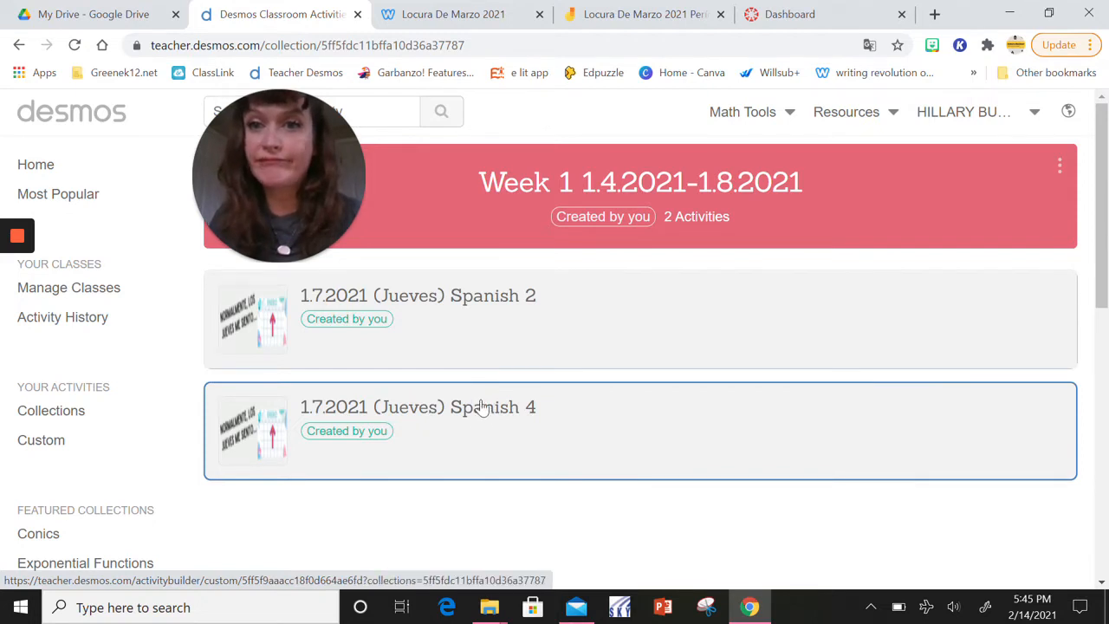
# Return to the full list of collections and look through the weekly collections up to Week 6
pyautogui.click(57, 413)
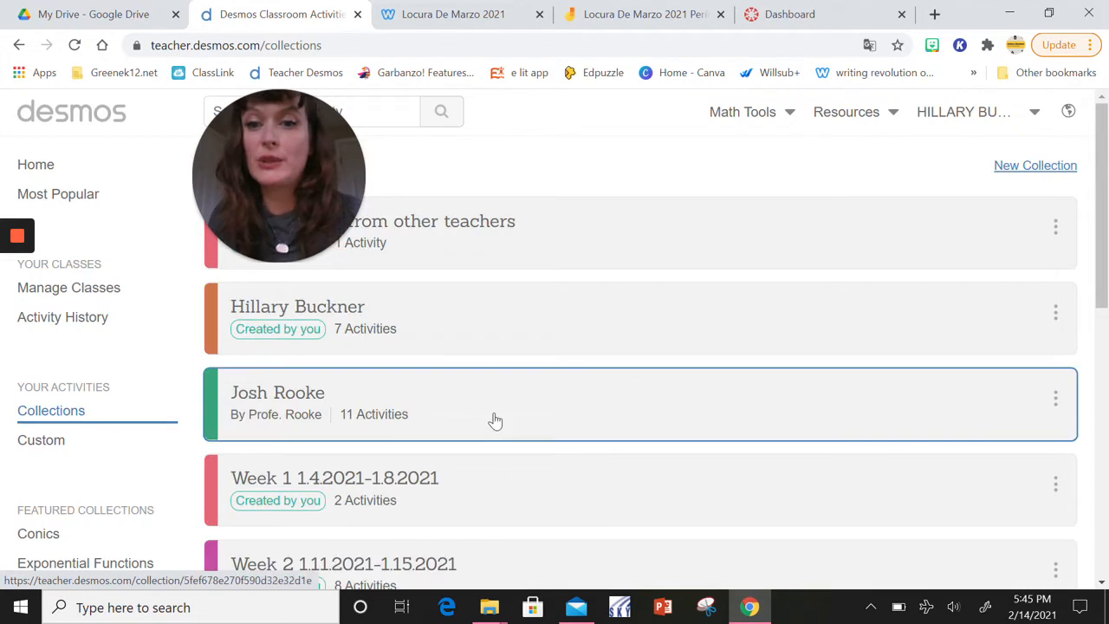
pyautogui.scroll(-2, 493, 416)
pyautogui.scroll(-3, 494, 417)
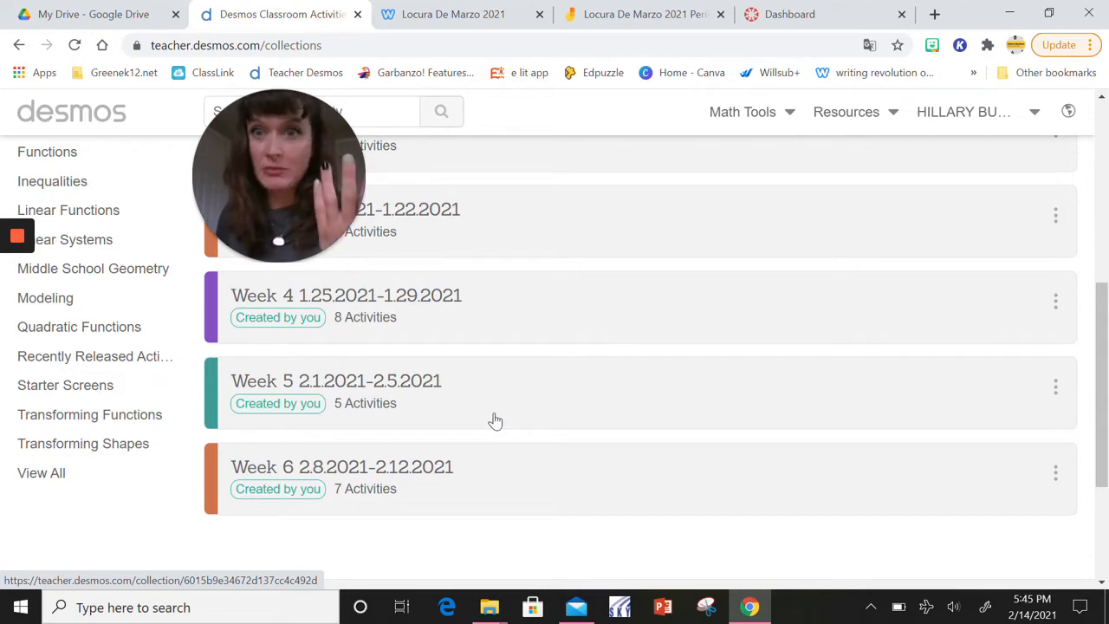
pyautogui.scroll(2, 471, 344)
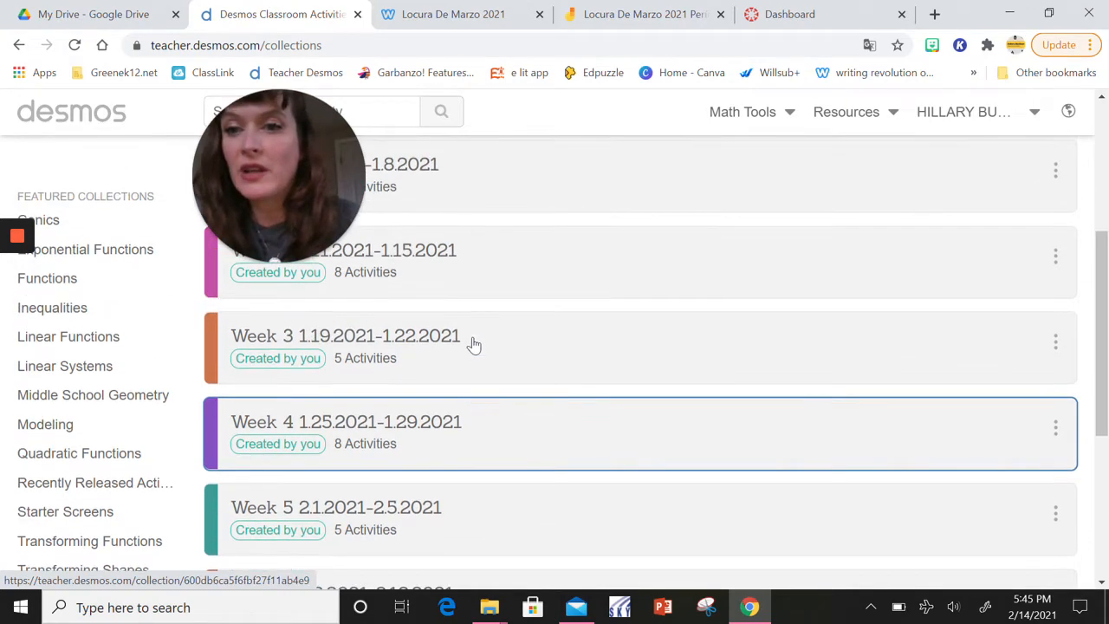
pyautogui.scroll(-1, 473, 345)
pyautogui.scroll(1, 474, 344)
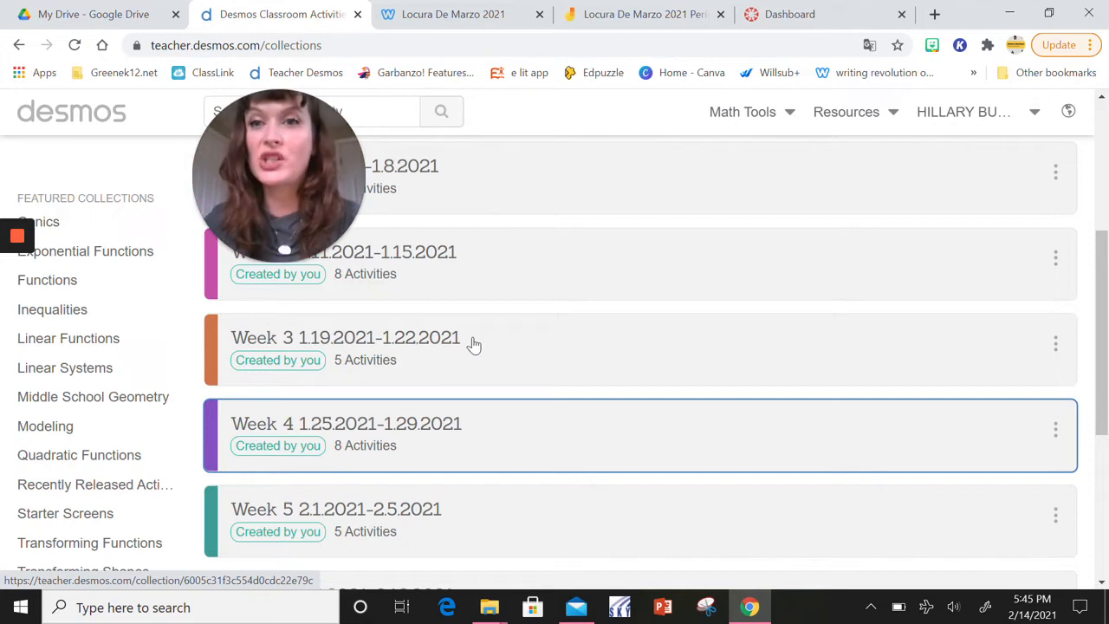
pyautogui.scroll(4, 142, 323)
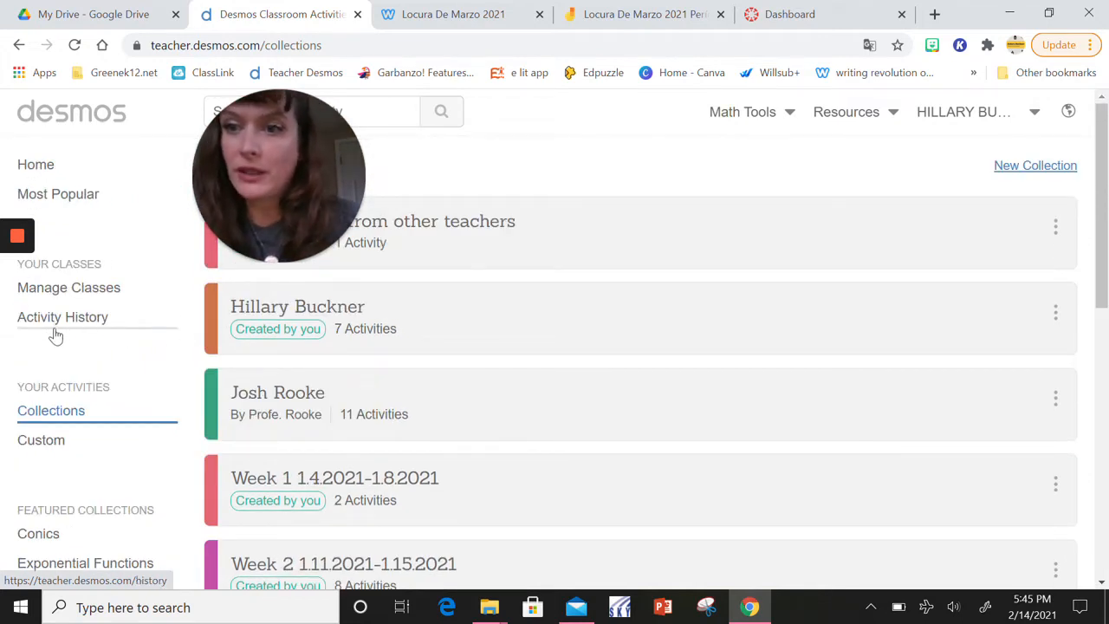
# Open the custom activity "Locura de Marzo (Round 1)" for editing
pyautogui.click(41, 441)
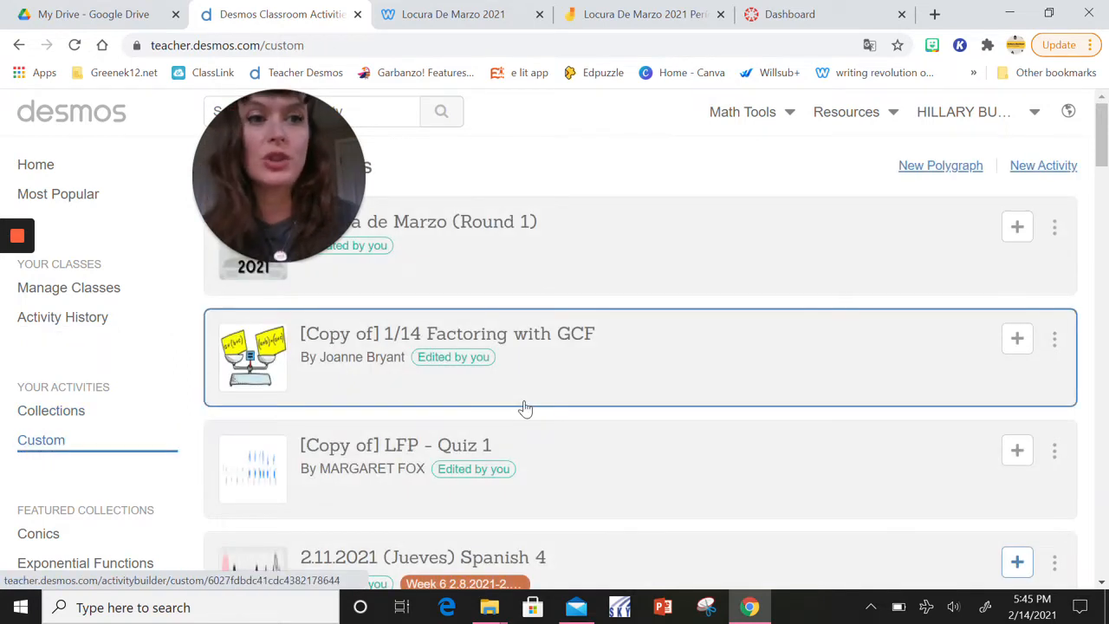
pyautogui.moveTo(285, 191); pyautogui.dragTo(130, 339)
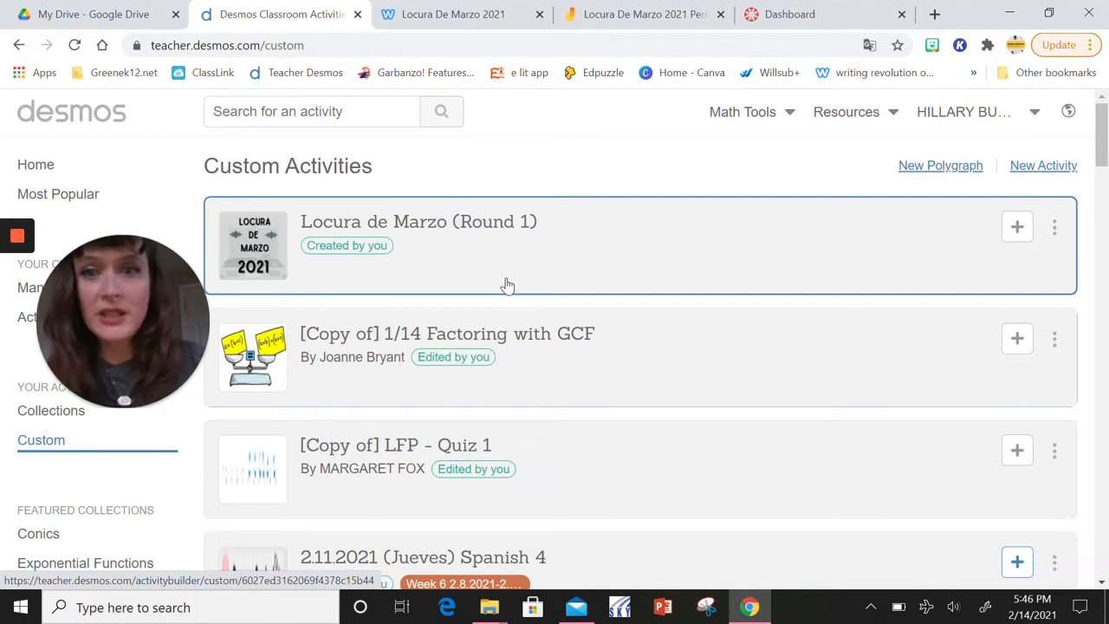
pyautogui.click(1054, 231)
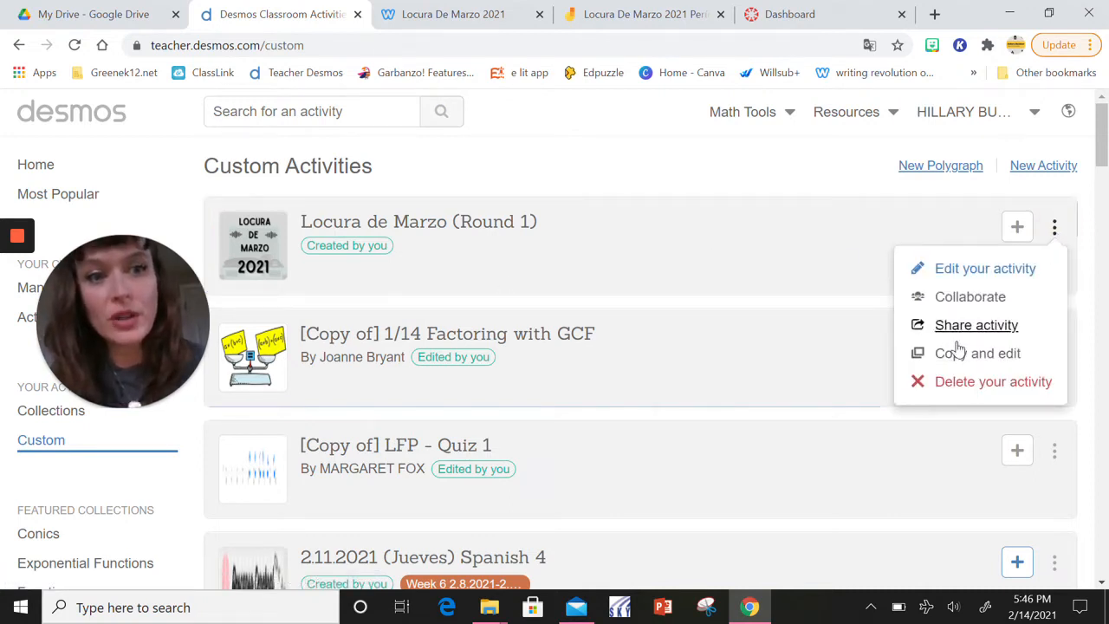
pyautogui.click(981, 273)
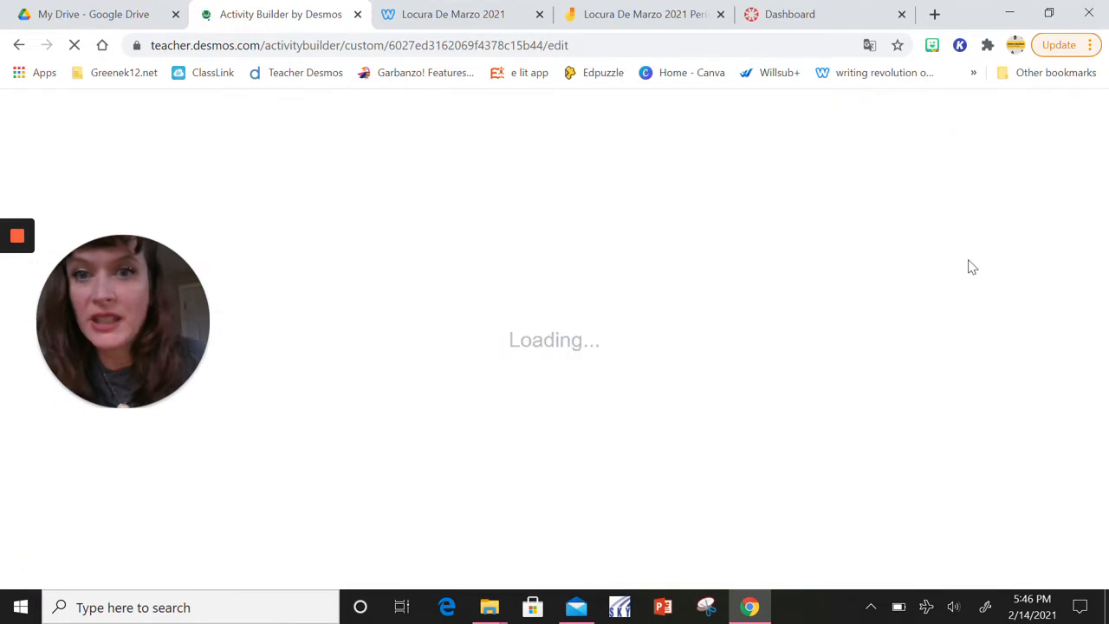
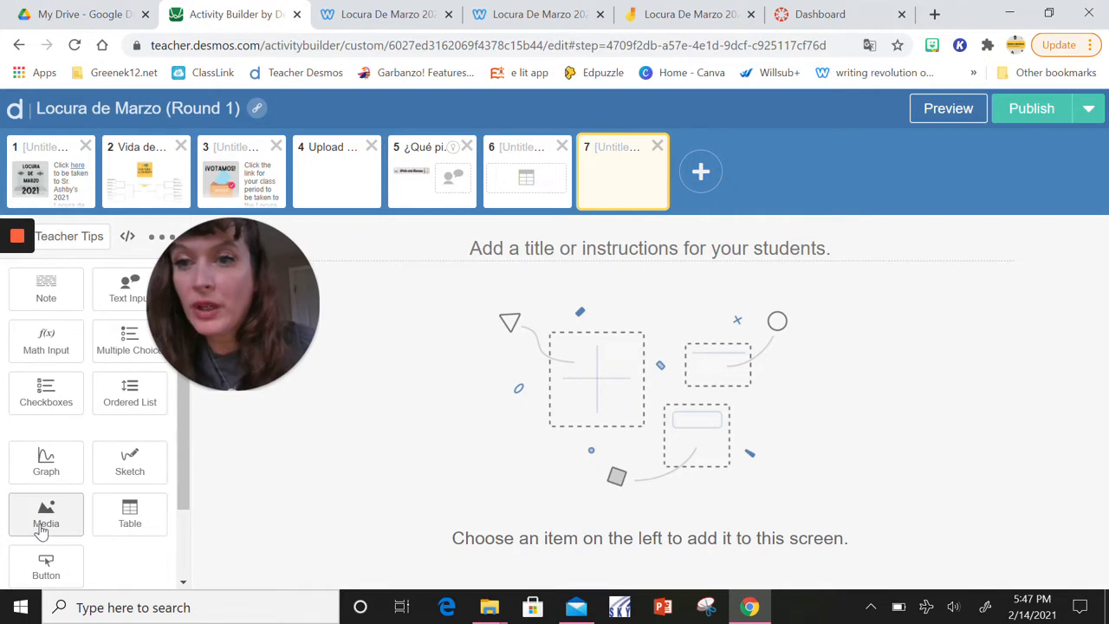
# Add a media component to the empty screen 7 and upload the LOCURA de MARZO image from Downloads
pyautogui.click(42, 530)
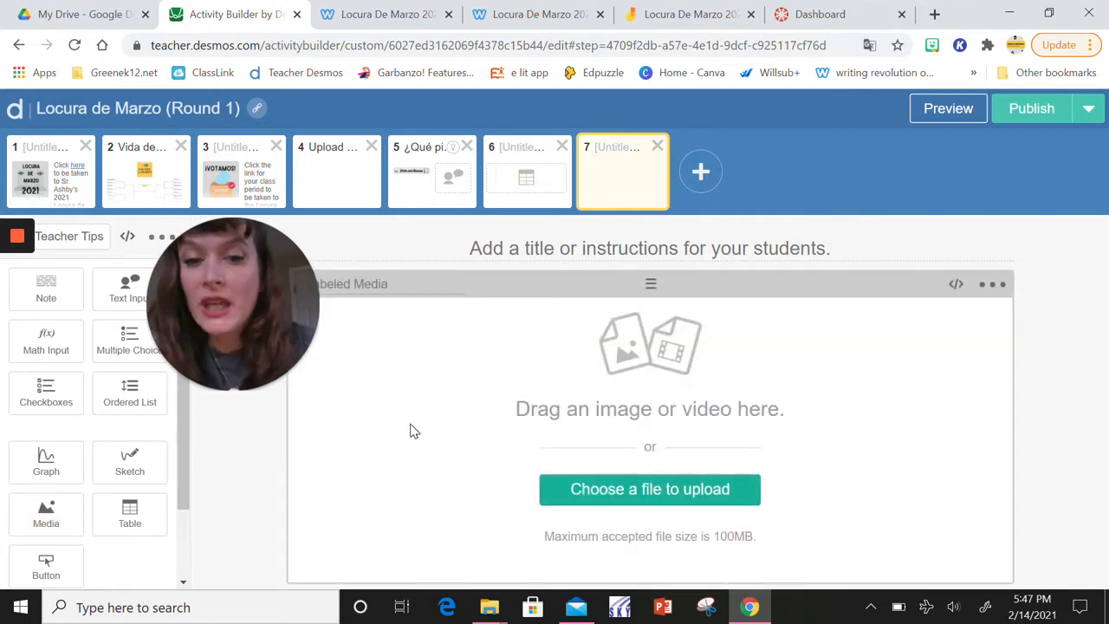
pyautogui.click(679, 500)
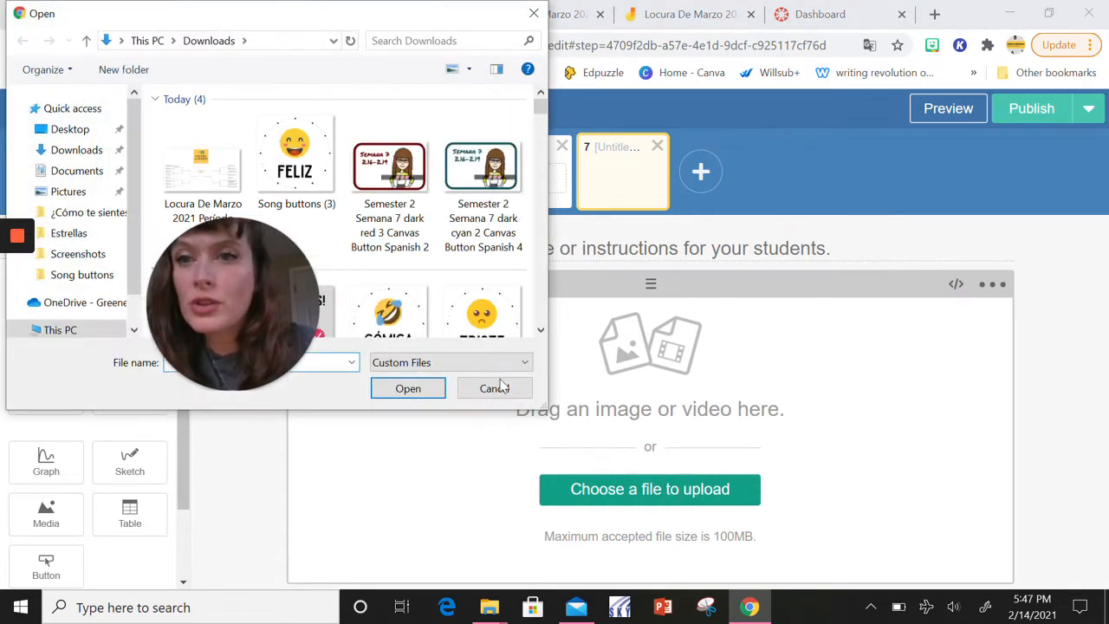
pyautogui.scroll(-3, 365, 226)
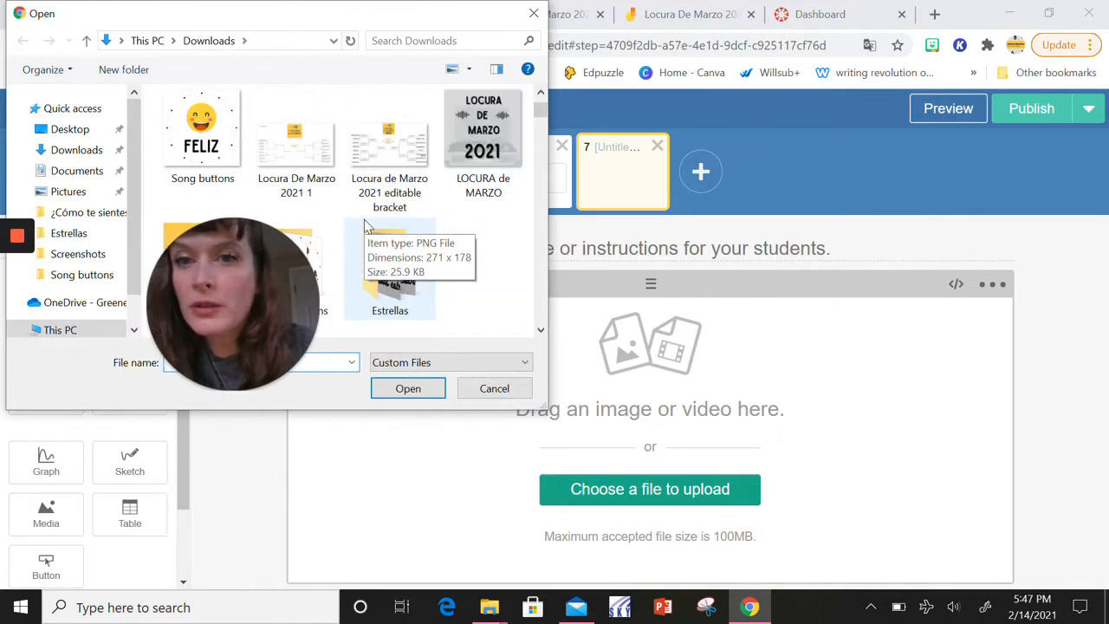
pyautogui.click(502, 149)
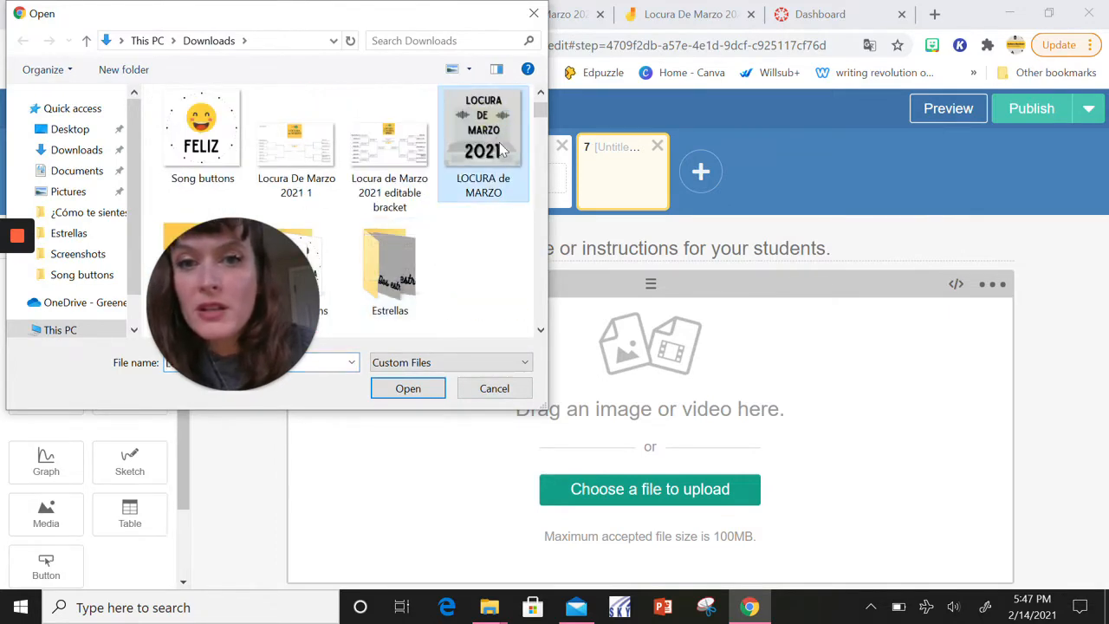
pyautogui.click(390, 391)
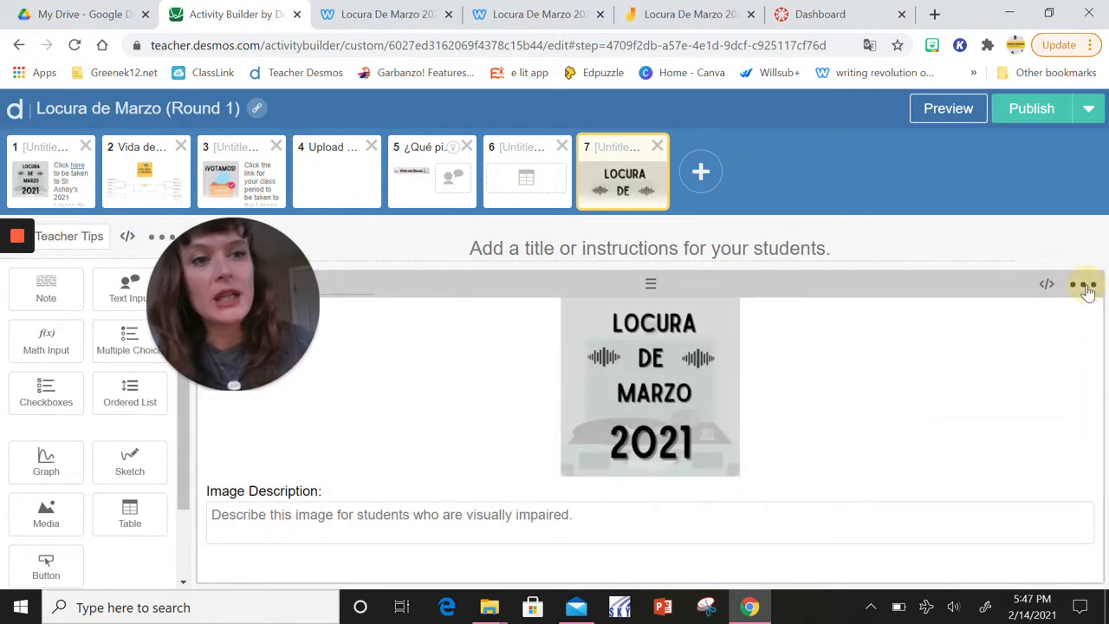
# Enable Show Border and Allow Fullscreen for the uploaded image on screen 7
pyautogui.click(1085, 287)
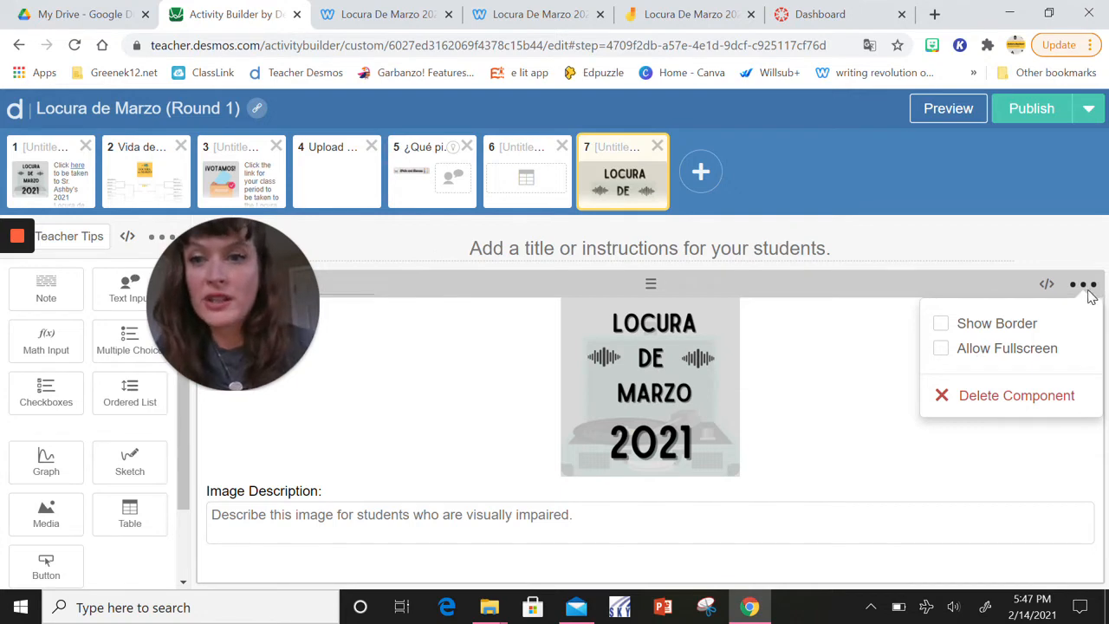
pyautogui.click(943, 326)
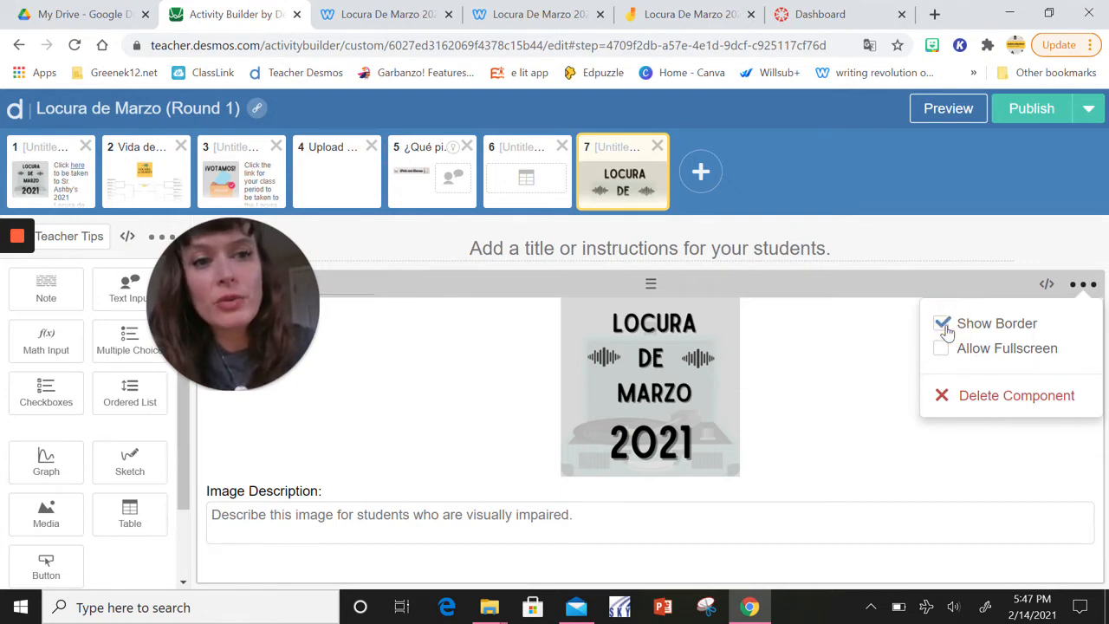
pyautogui.click(941, 348)
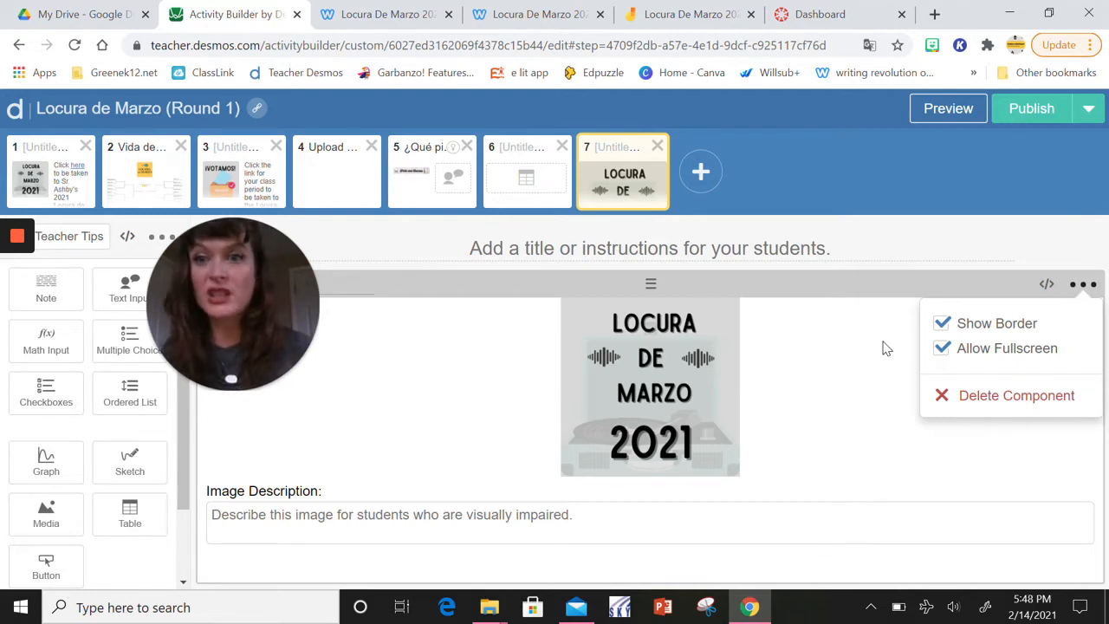
pyautogui.click(1003, 246)
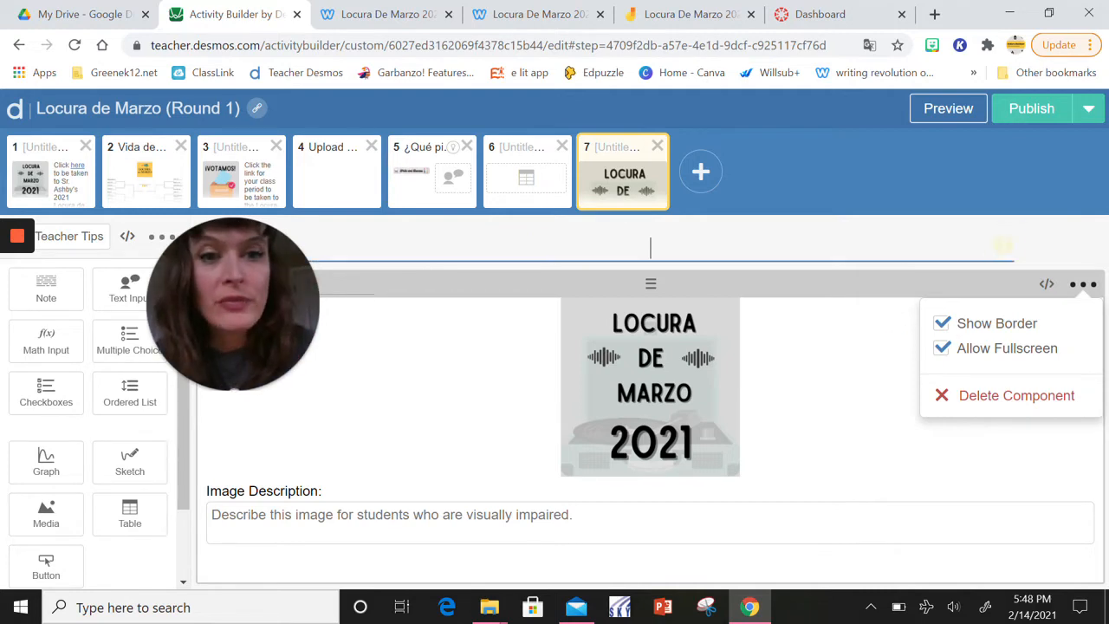
# Add a note beside the image reading "Click here to be taken to the site."
pyautogui.click(50, 294)
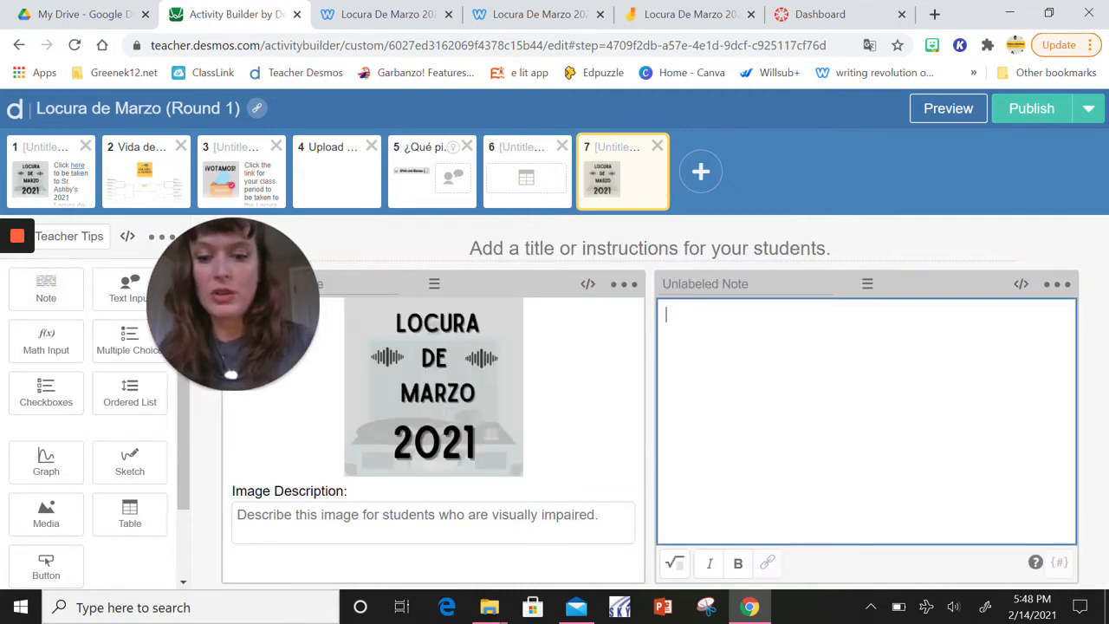
pyautogui.write('Click ')
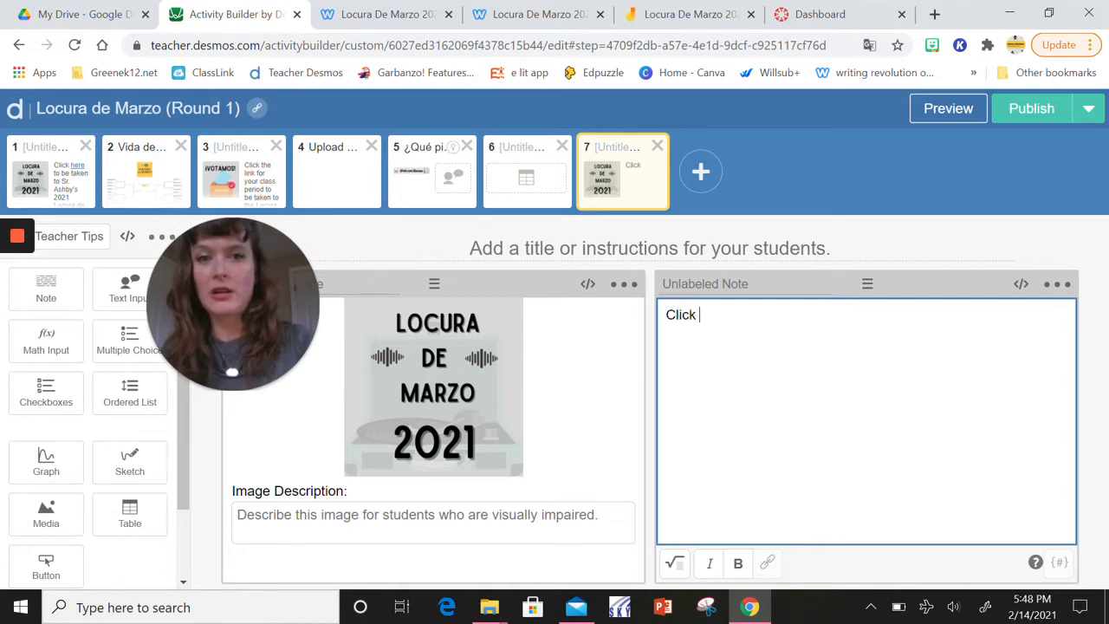
pyautogui.write('here to ')
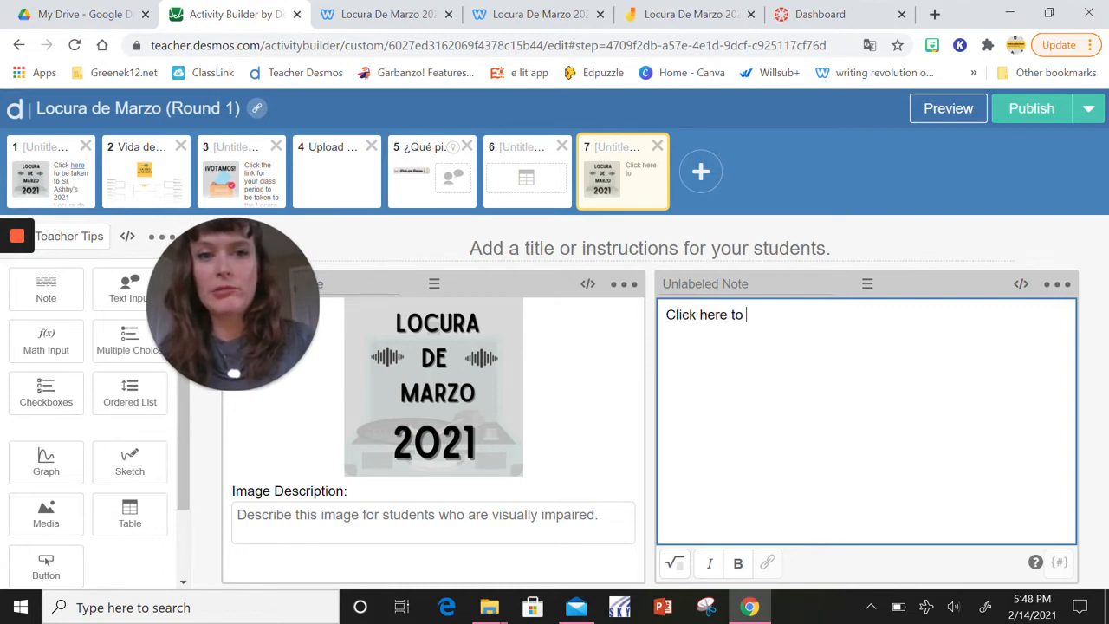
pyautogui.write('do')
pyautogui.press('BackSpace')
pyautogui.press('BackSpace')
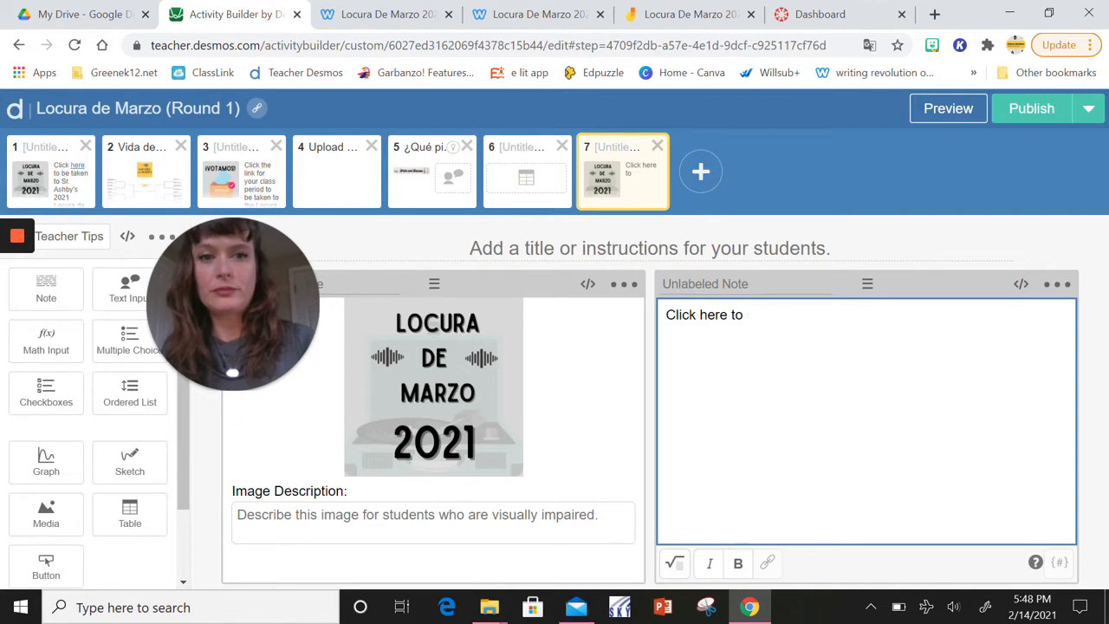
pyautogui.write('be taken to the ')
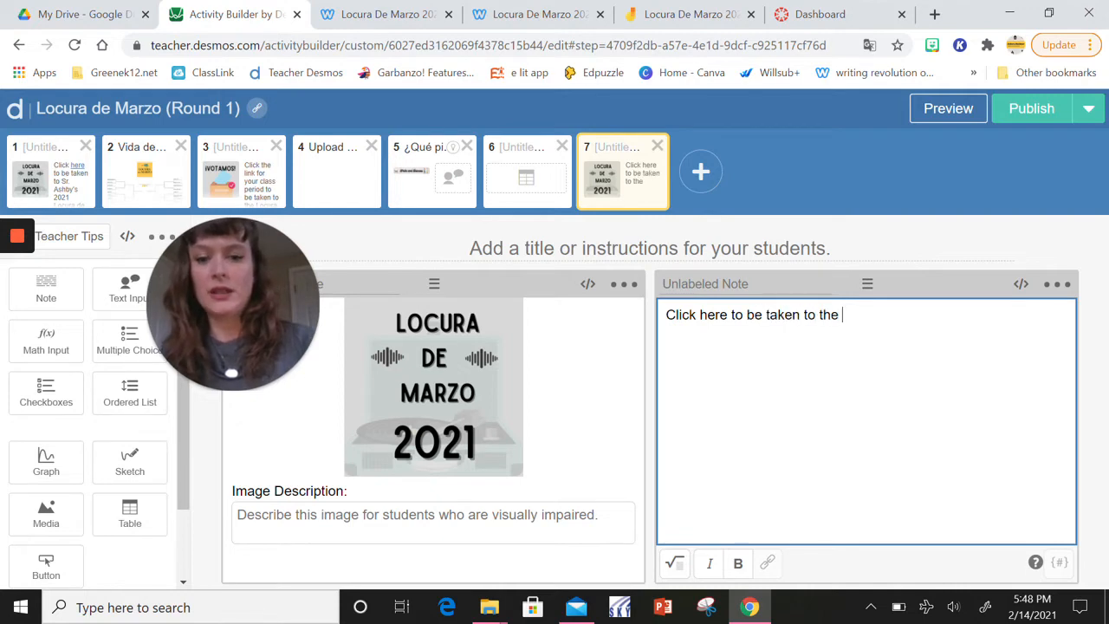
pyautogui.write('site.')
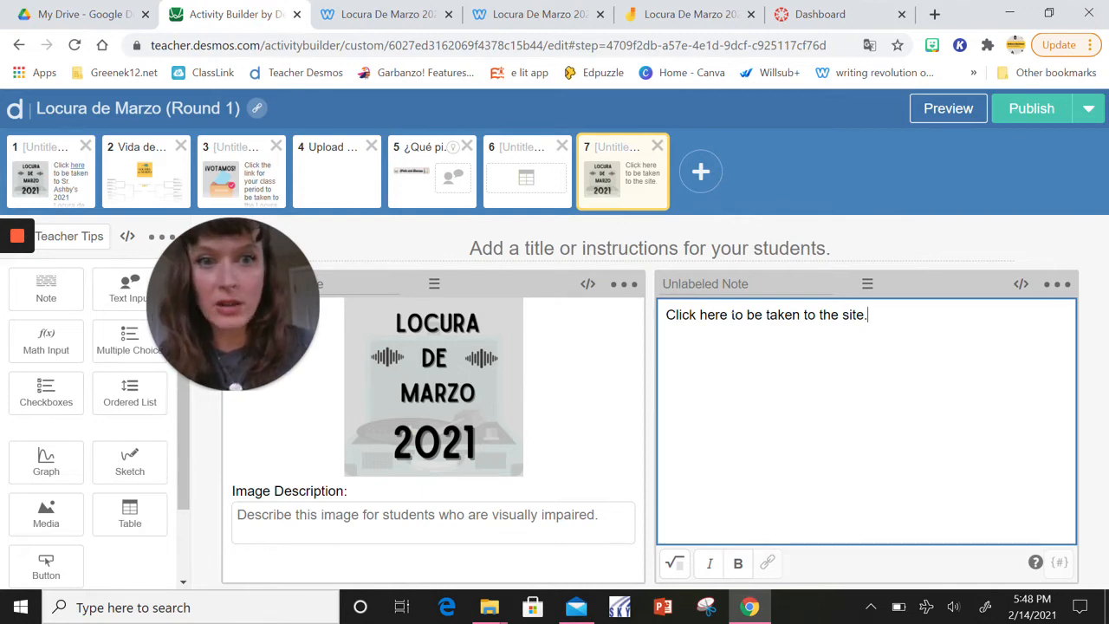
# Link the word "here" in the note to the open web page senorashby.com/locura-de-marzo-2021.html
pyautogui.click(730, 315)
pyautogui.doubleClick(712, 315)
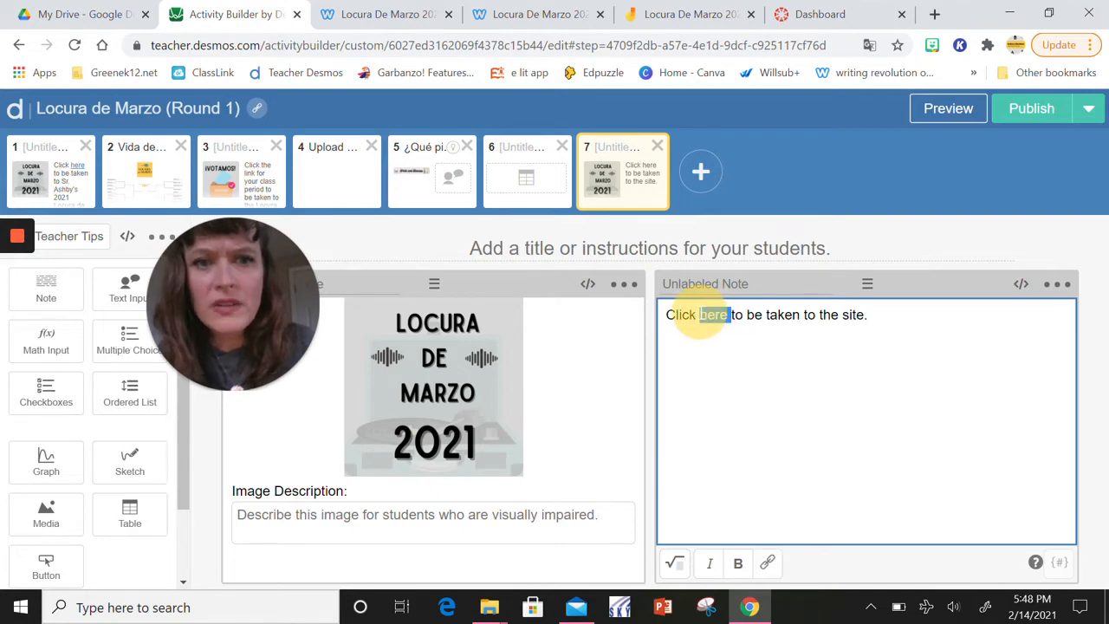
pyautogui.click(766, 563)
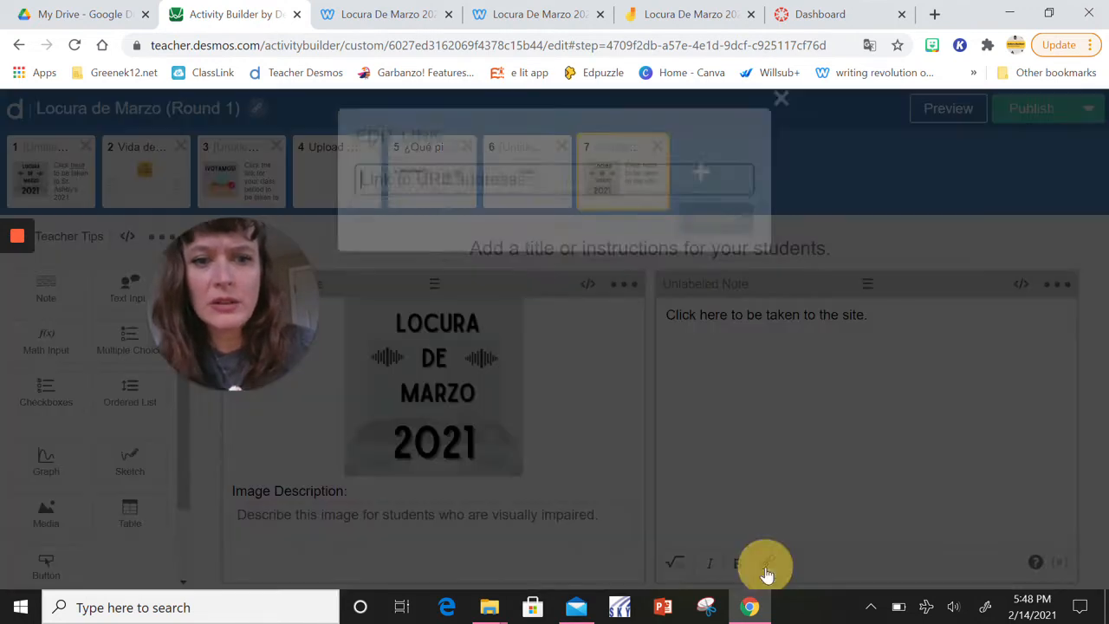
pyautogui.click(498, 14)
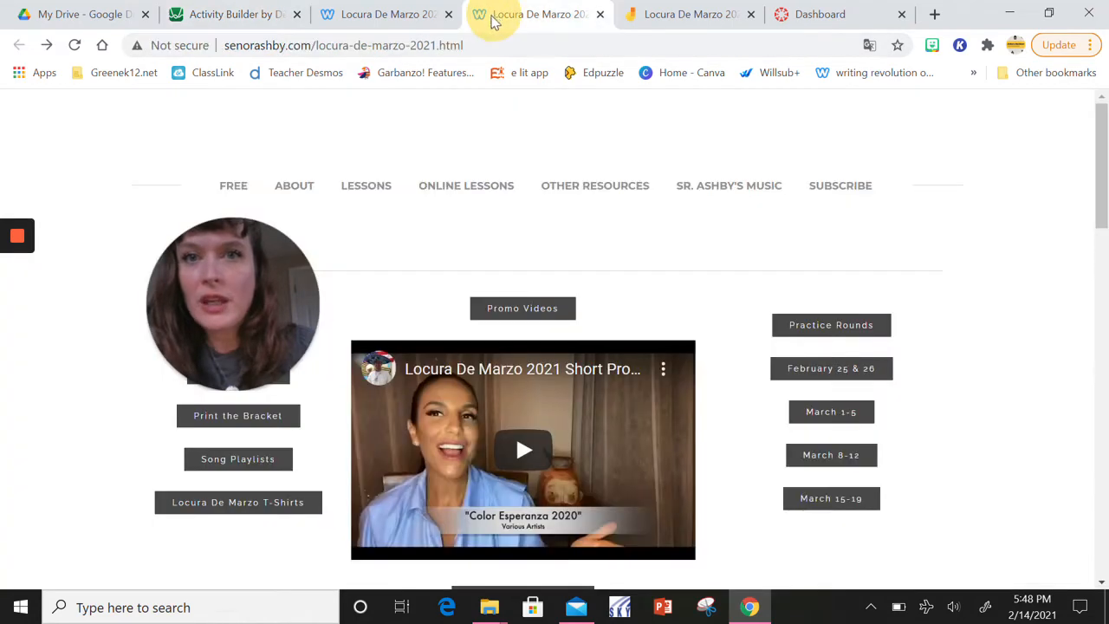
pyautogui.click(485, 45)
pyautogui.hotkey('ctrl', 'c')
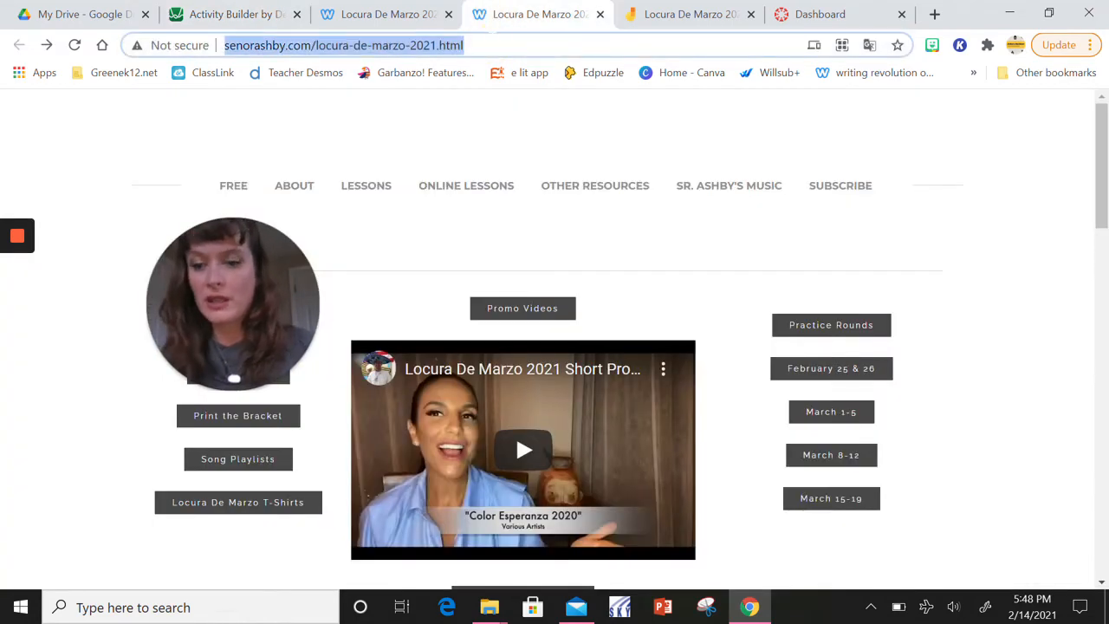
pyautogui.click(224, 14)
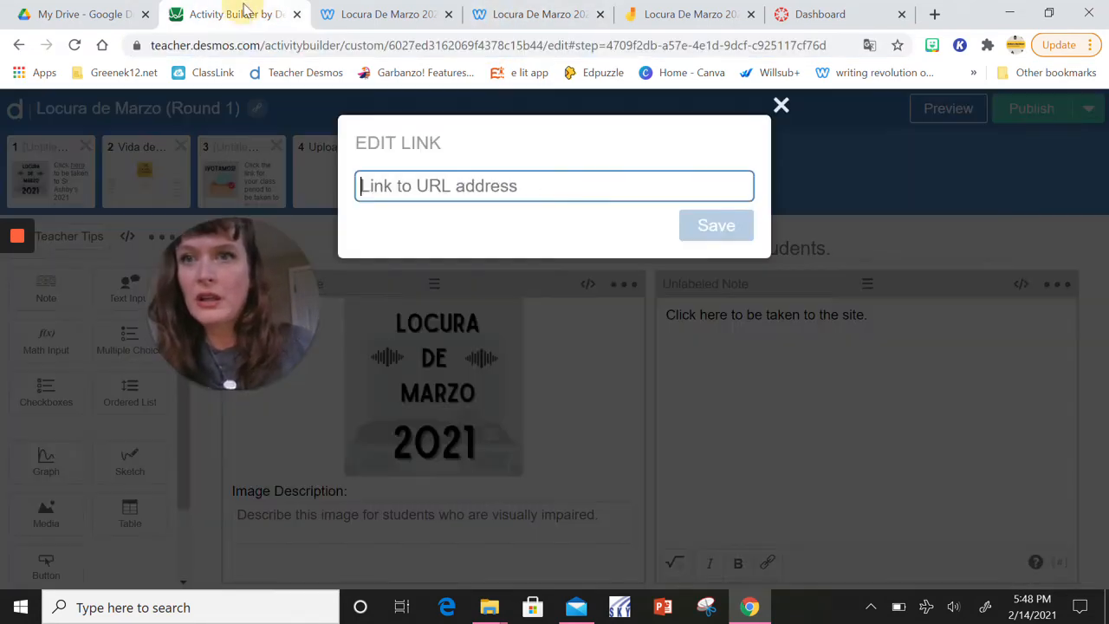
pyautogui.click(470, 181)
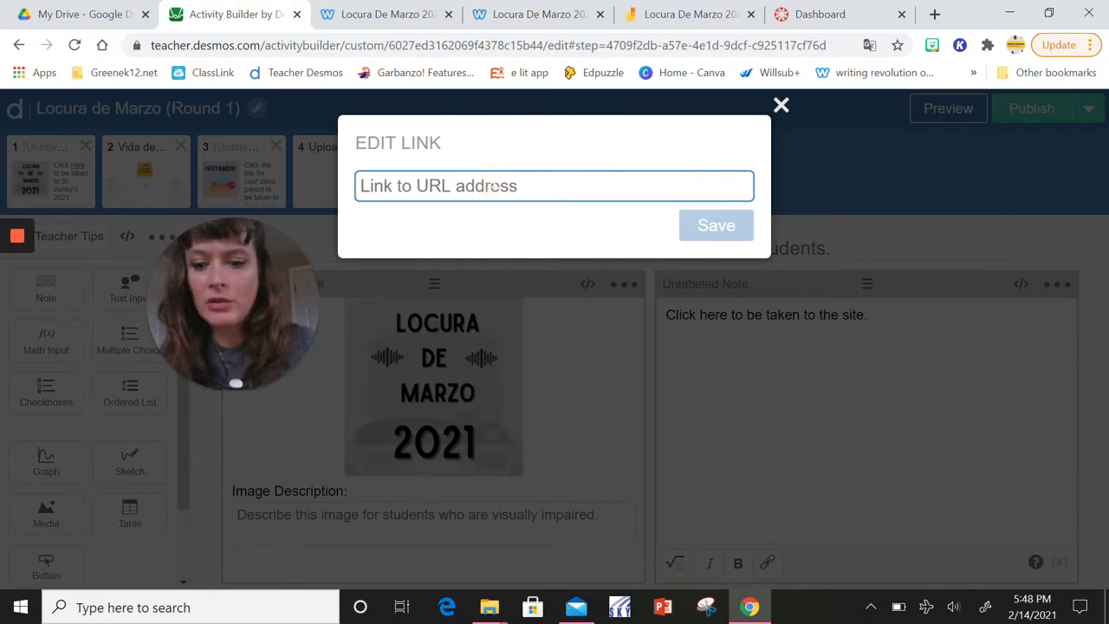
pyautogui.hotkey('ctrl', 'v')
pyautogui.click(715, 226)
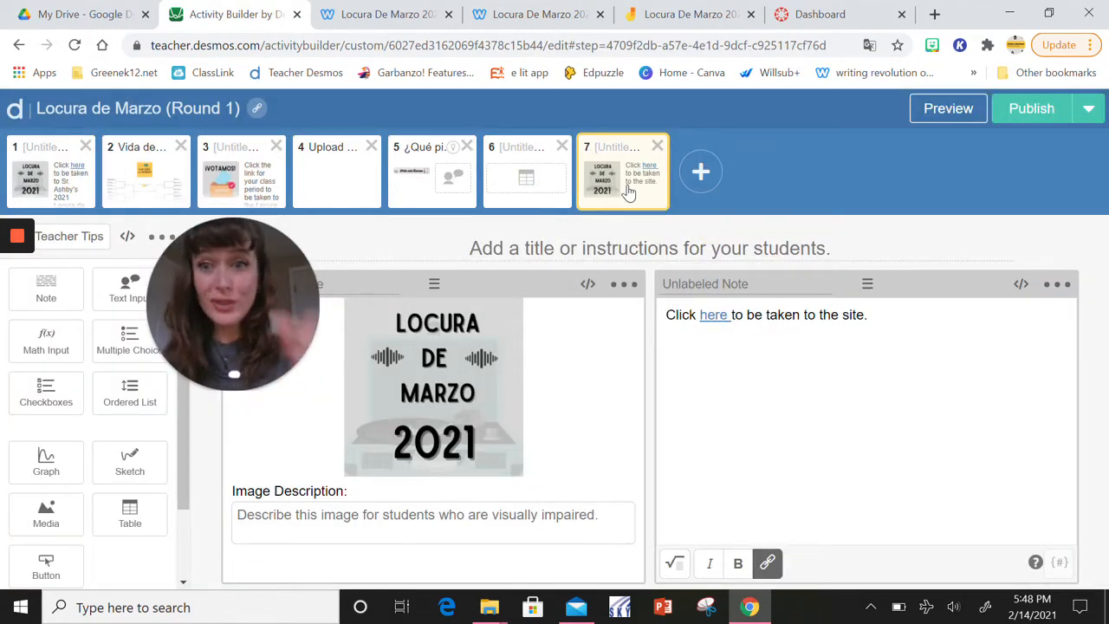
# Preview screen 7 as students see it, close the preview and delete that screen from the activity
pyautogui.click(948, 109)
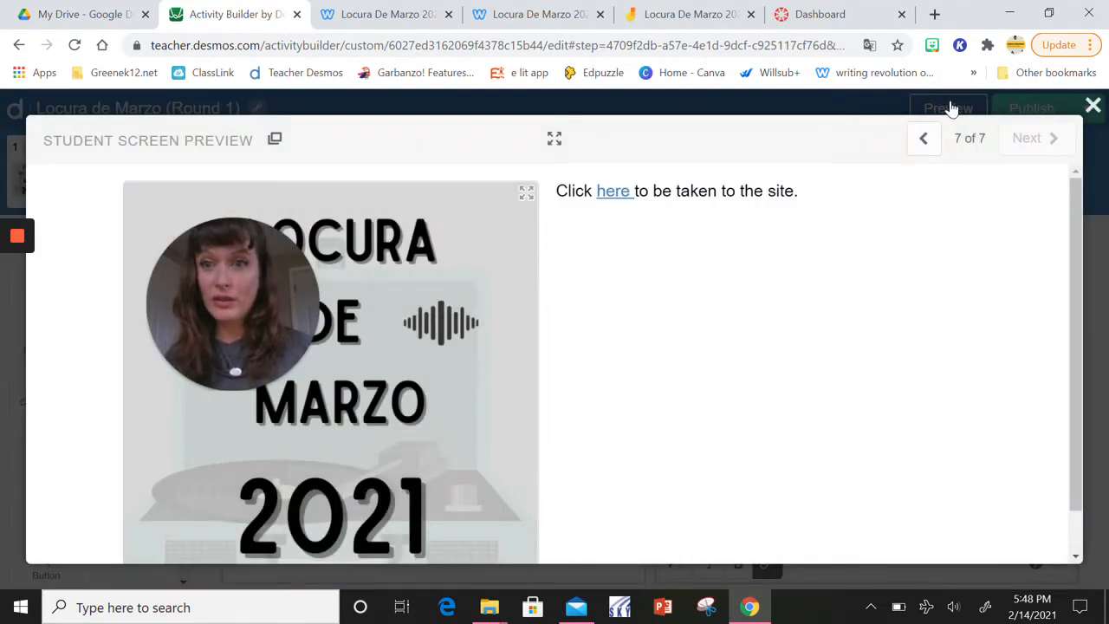
pyautogui.click(1092, 105)
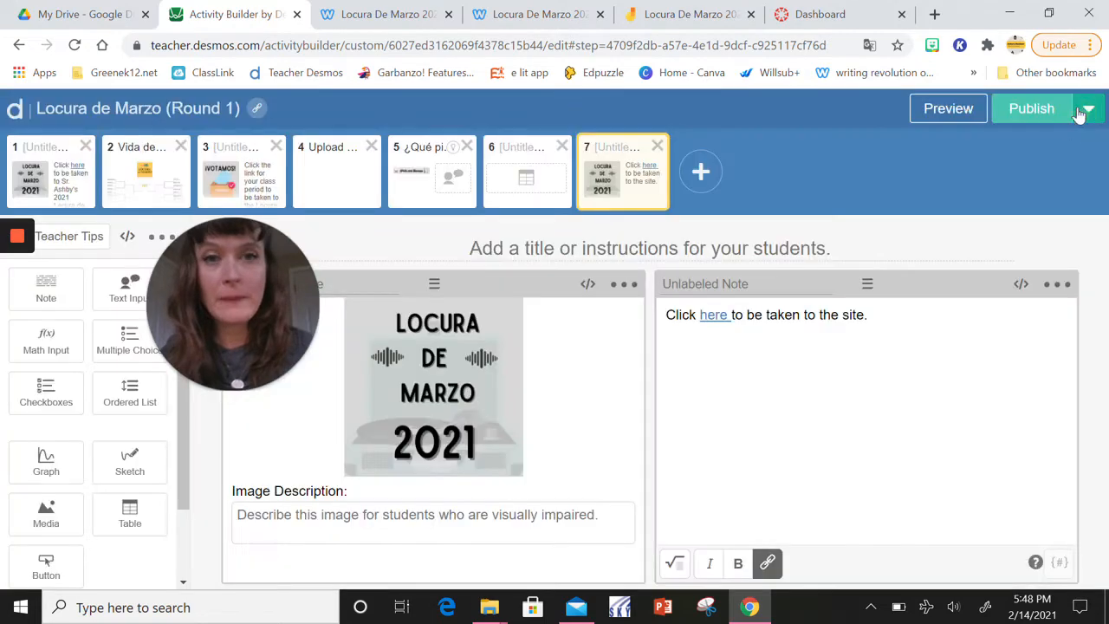
pyautogui.click(655, 149)
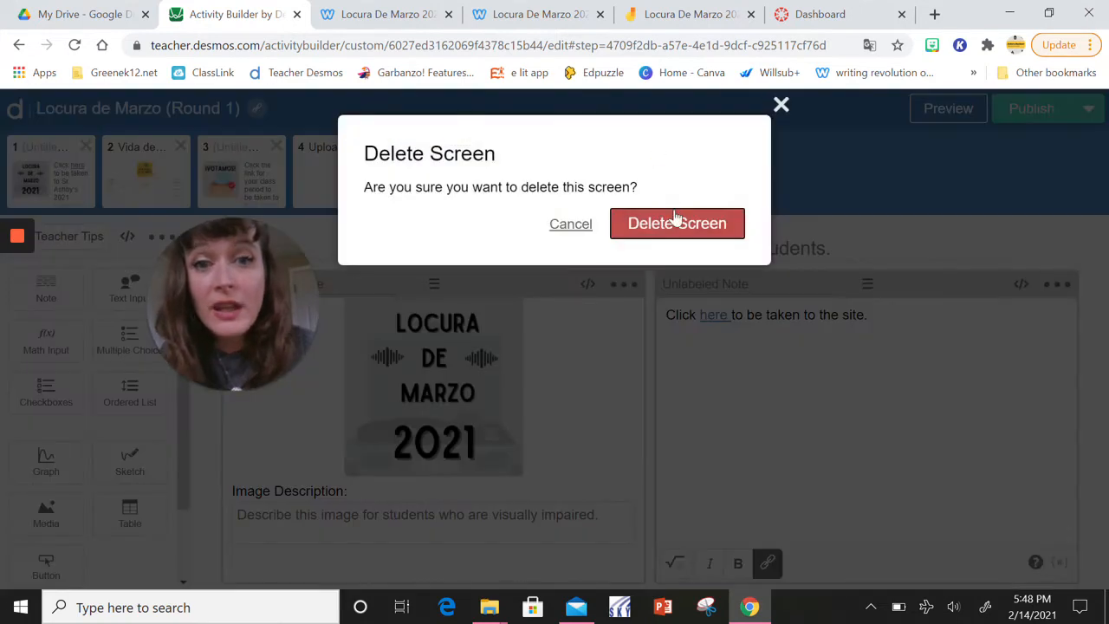
pyautogui.click(675, 224)
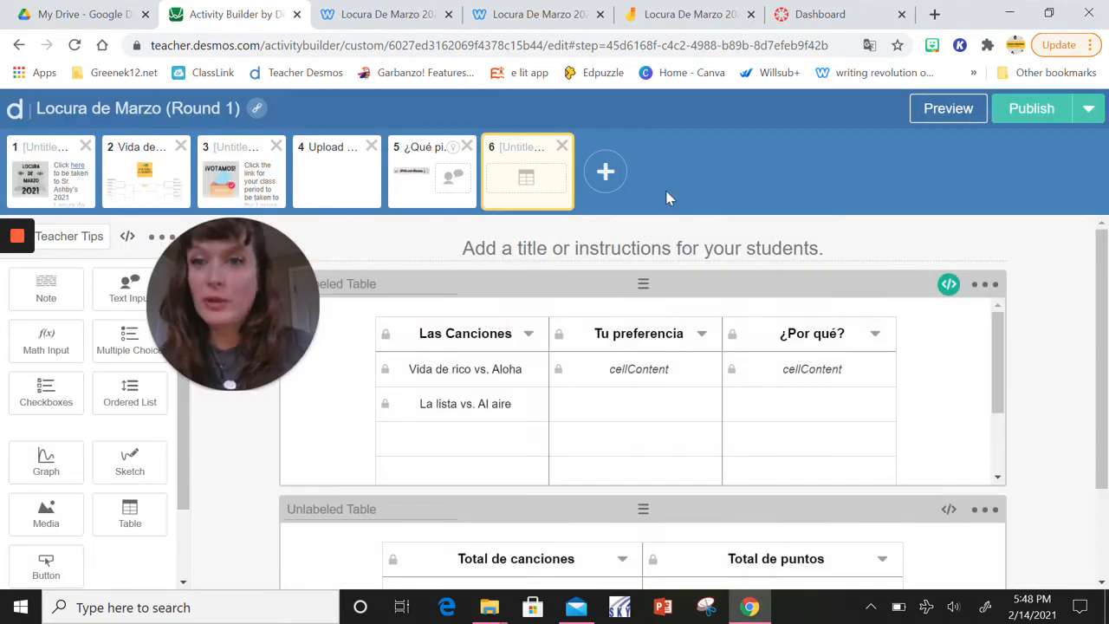
# Open screen 2, Vida de rico vs. Aloha, and examine its bracket image, the Paso 1 and 2 note and the matchup1round1 song choices
pyautogui.click(134, 201)
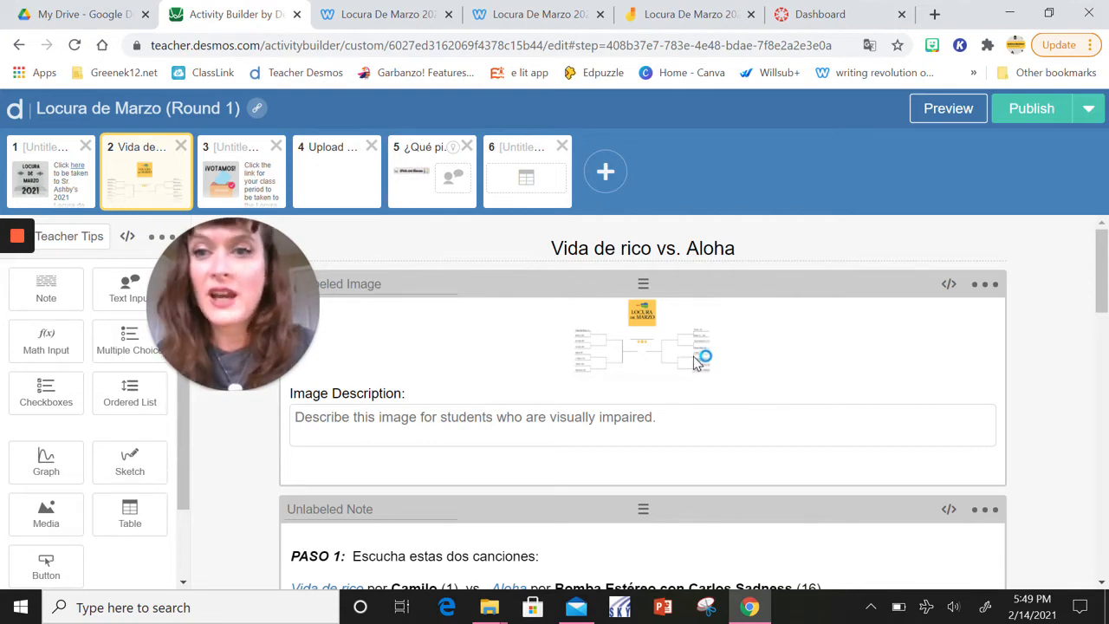
pyautogui.scroll(-2, 629, 375)
pyautogui.click(629, 373)
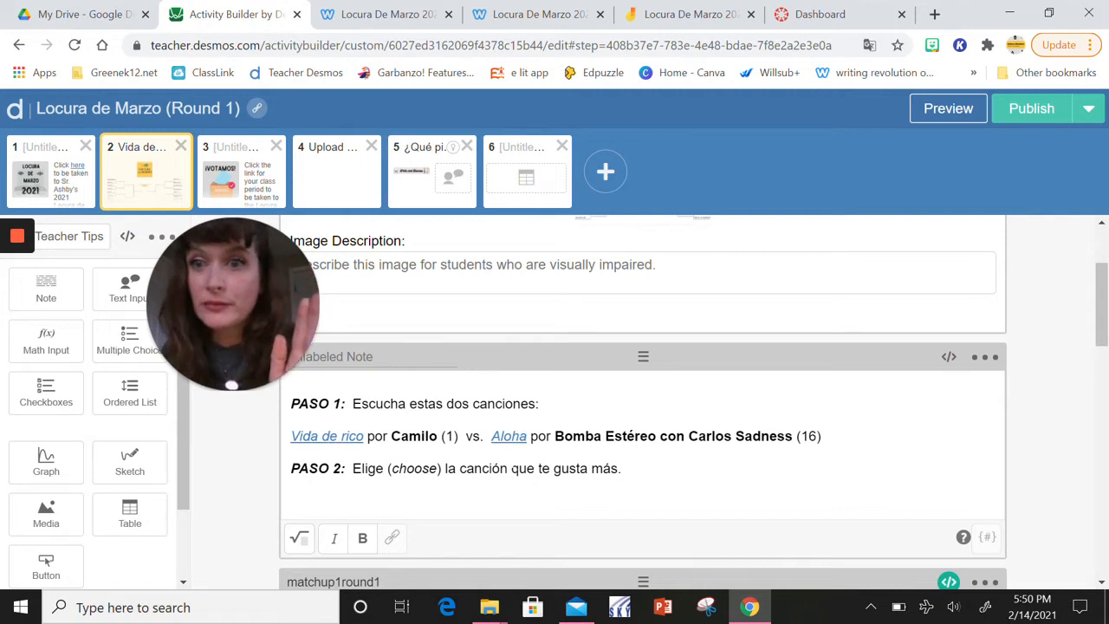
pyautogui.scroll(-1, 641, 399)
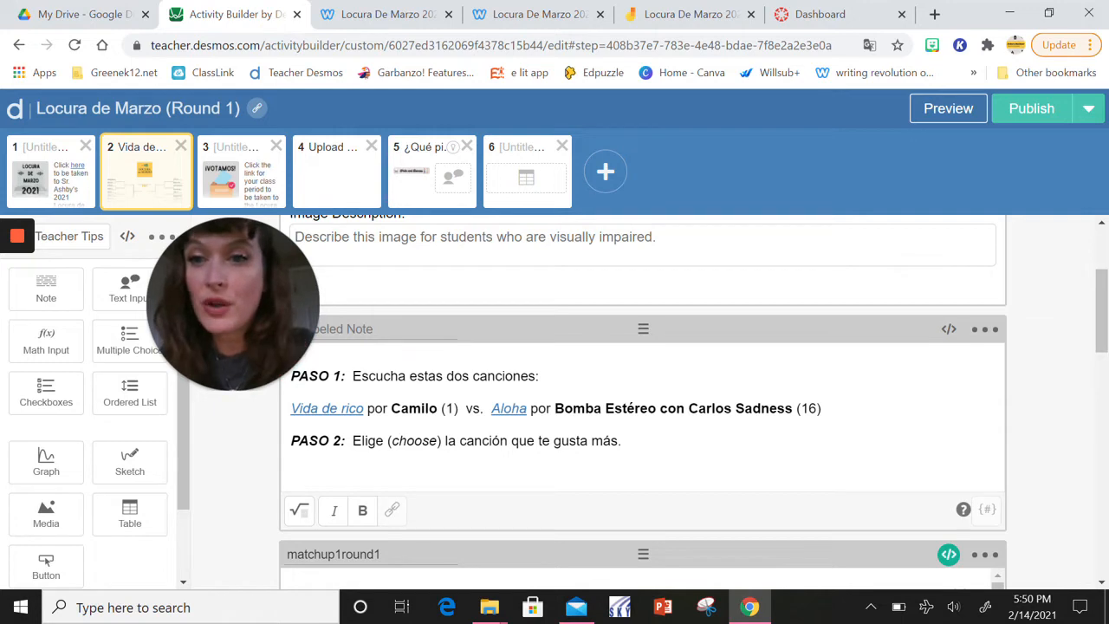
pyautogui.scroll(-5, 641, 398)
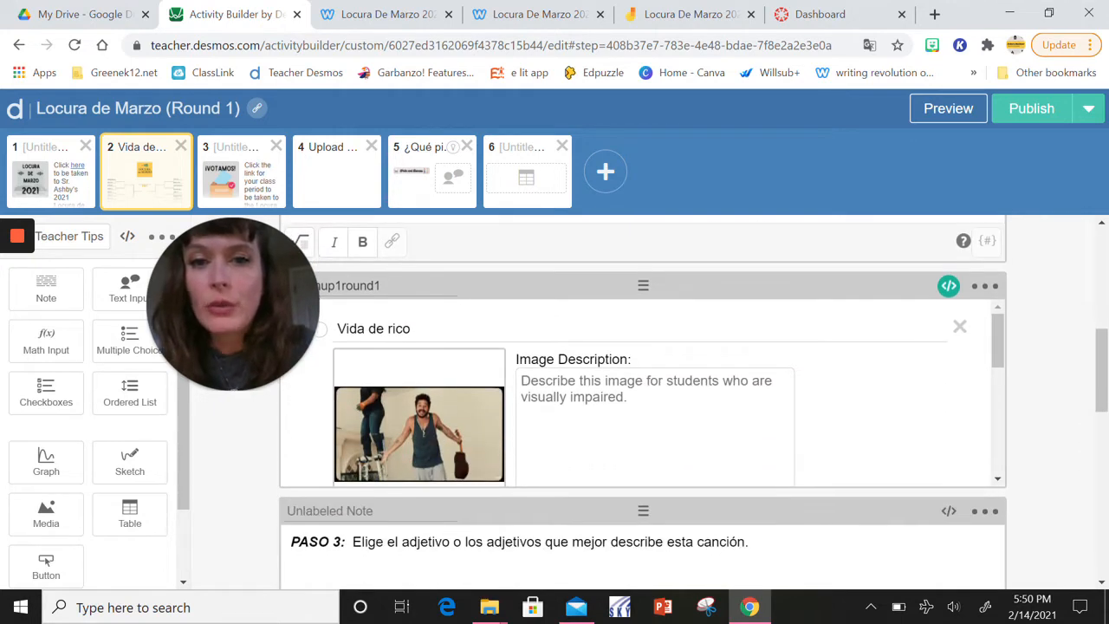
pyautogui.scroll(2, 654, 422)
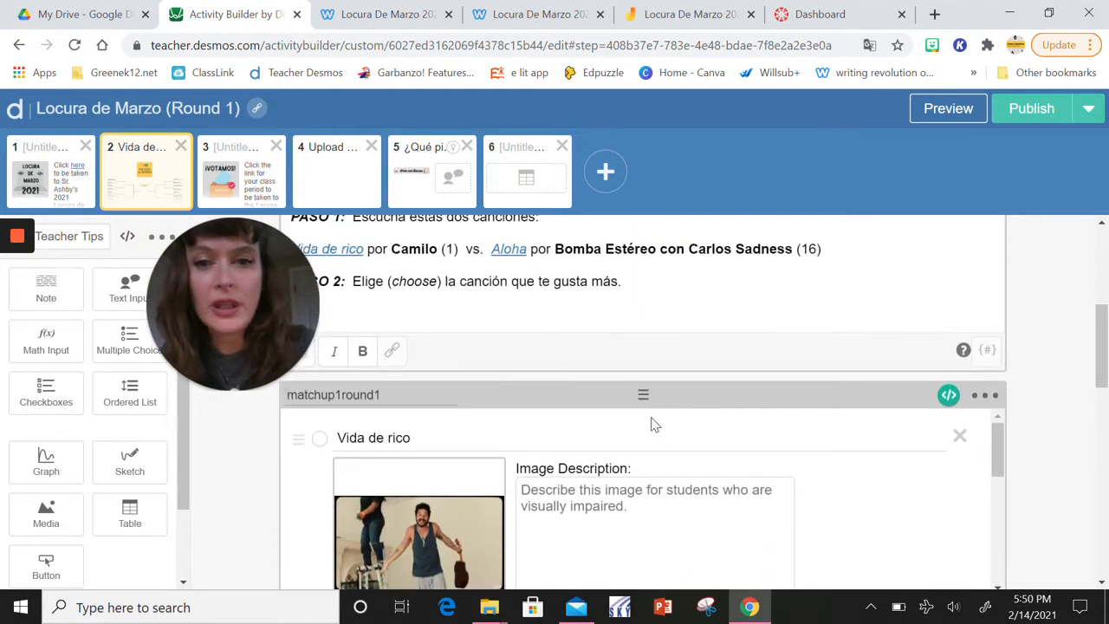
pyautogui.scroll(-4, 654, 423)
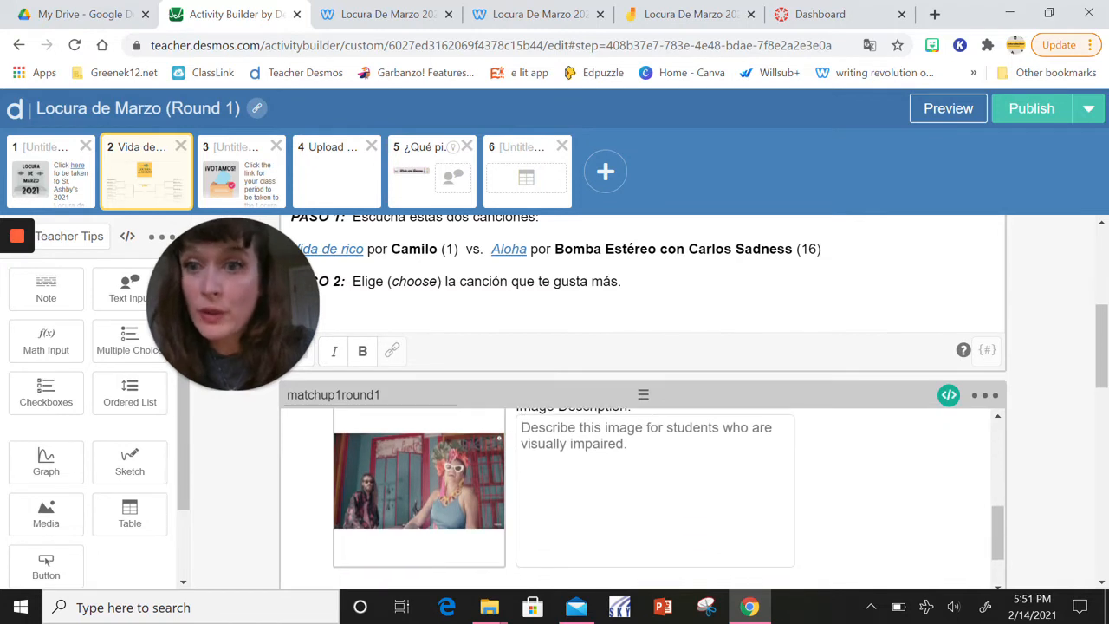
pyautogui.scroll(4, 640, 498)
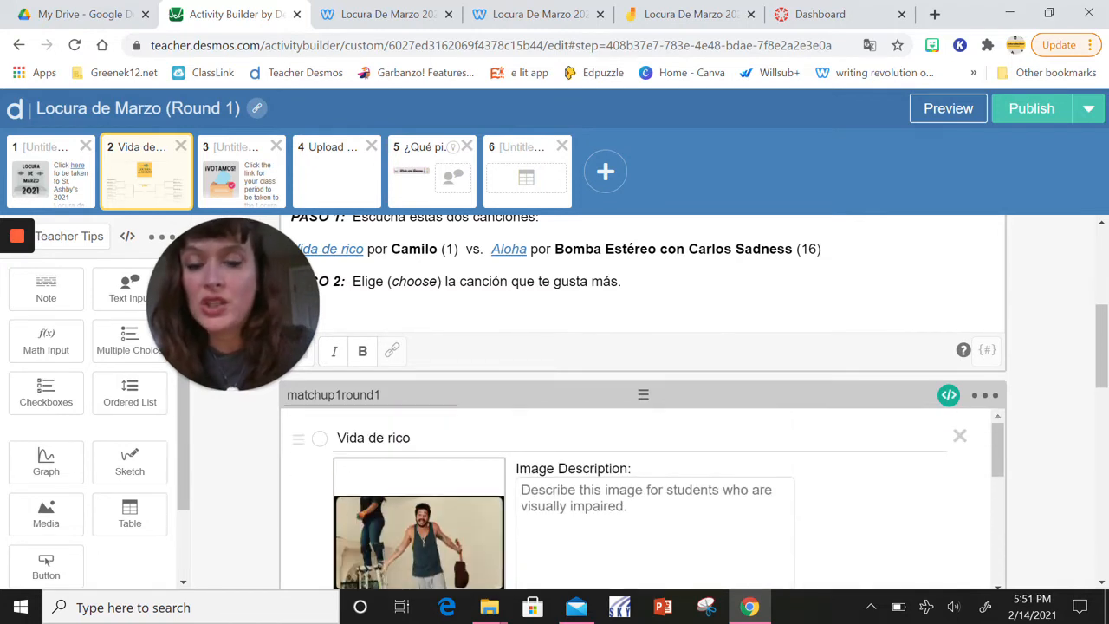
pyautogui.scroll(-4, 649, 501)
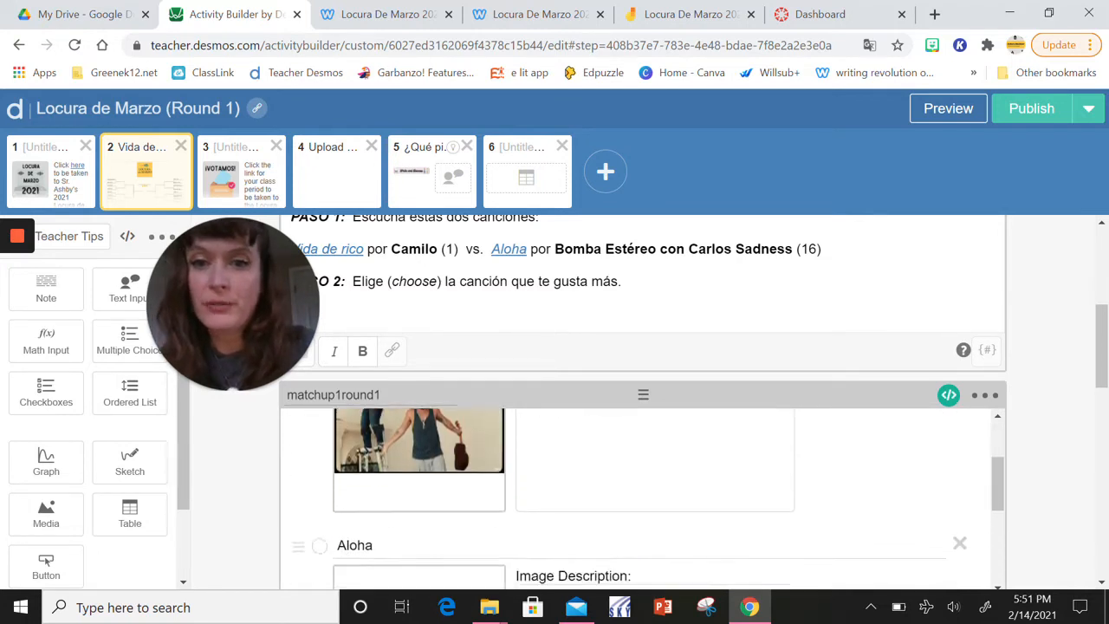
pyautogui.scroll(4, 651, 424)
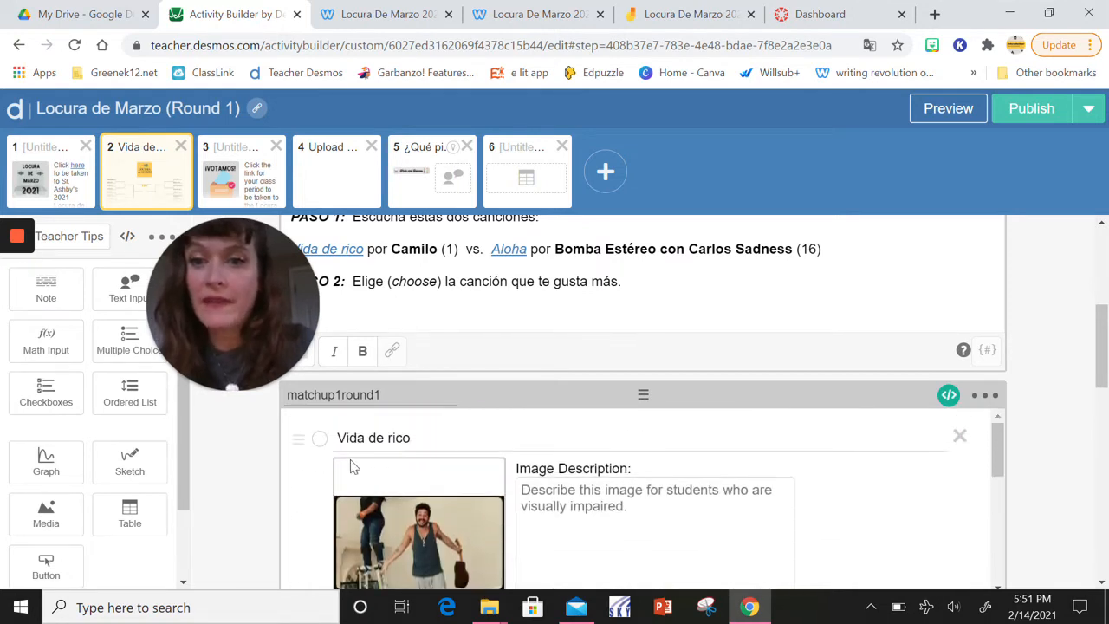
pyautogui.scroll(-5, 466, 464)
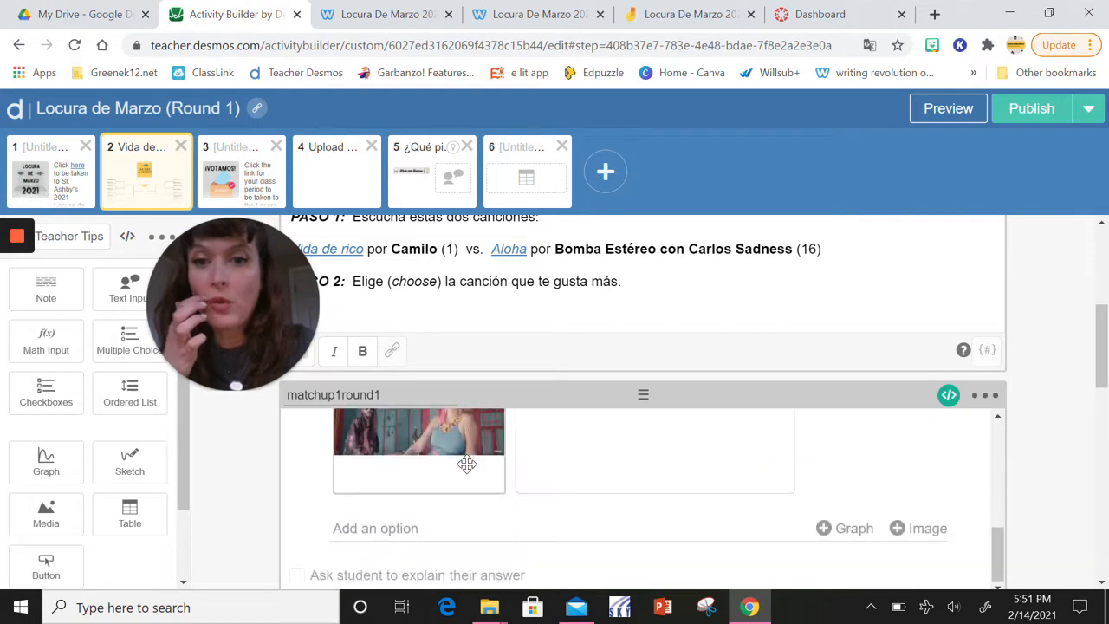
# Examine screen 2's Paso 3 note and the picture-based adjective checkboxes below it
pyautogui.scroll(-3, 467, 464)
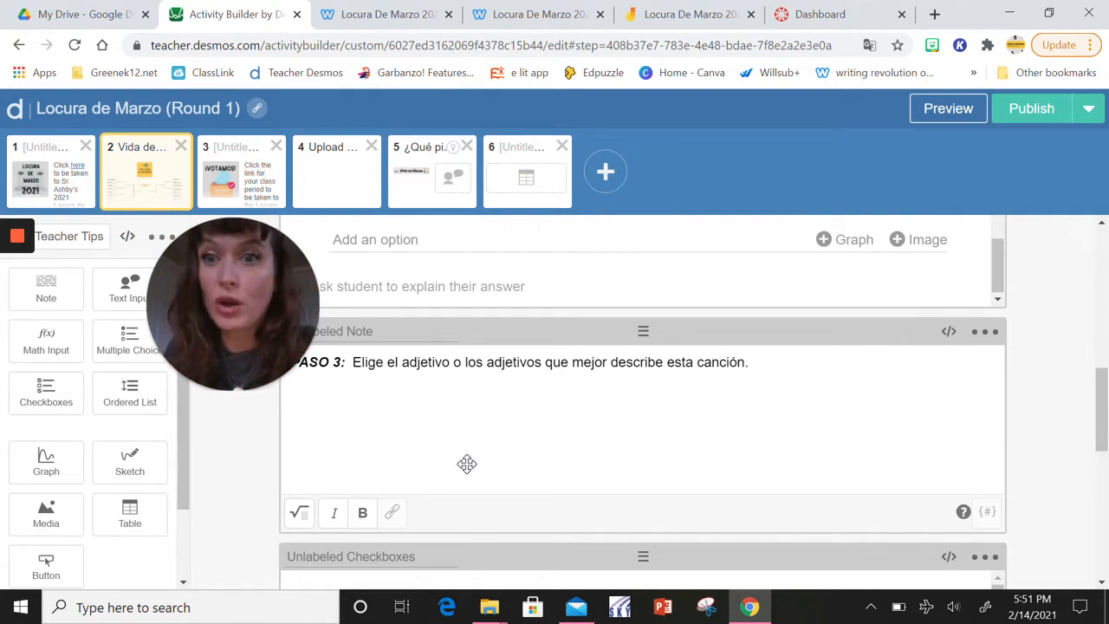
pyautogui.scroll(-3, 467, 464)
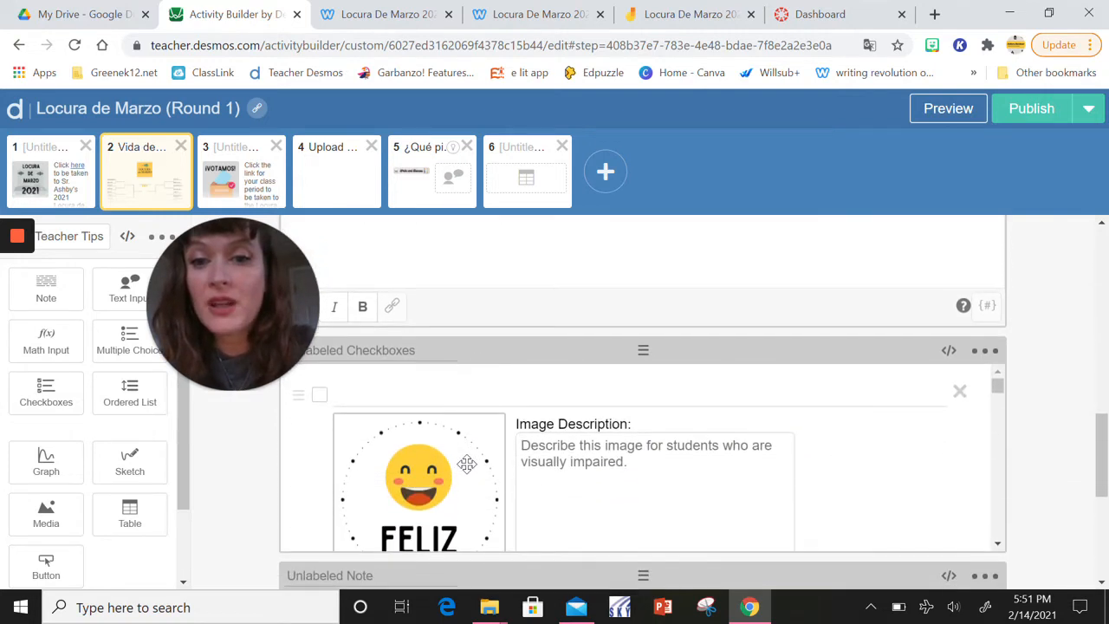
pyautogui.scroll(-5, 467, 464)
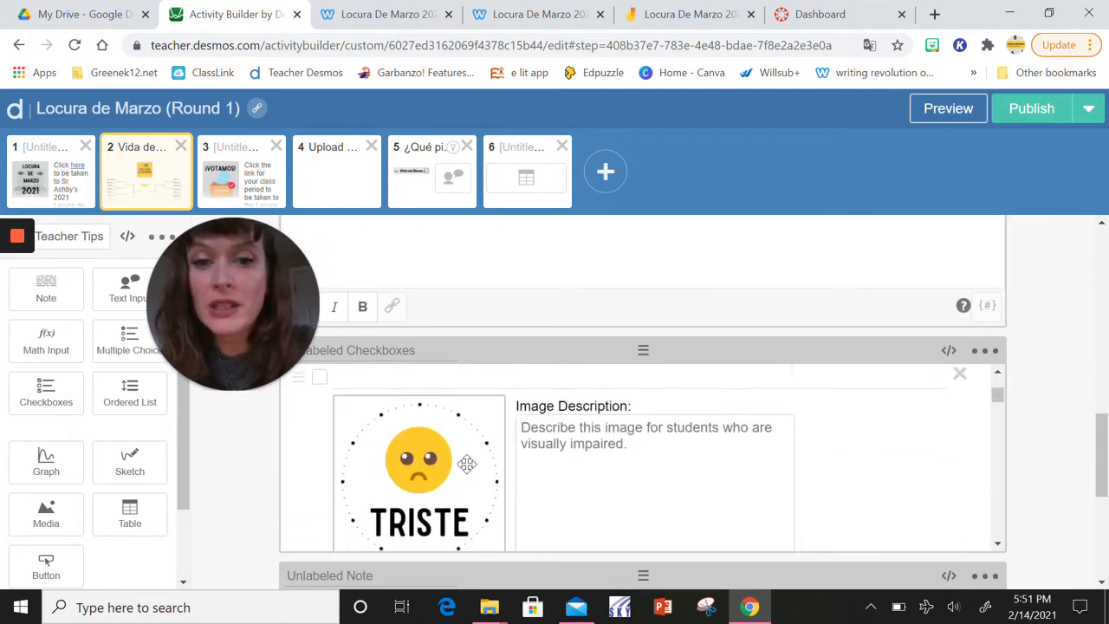
pyautogui.scroll(-4, 467, 464)
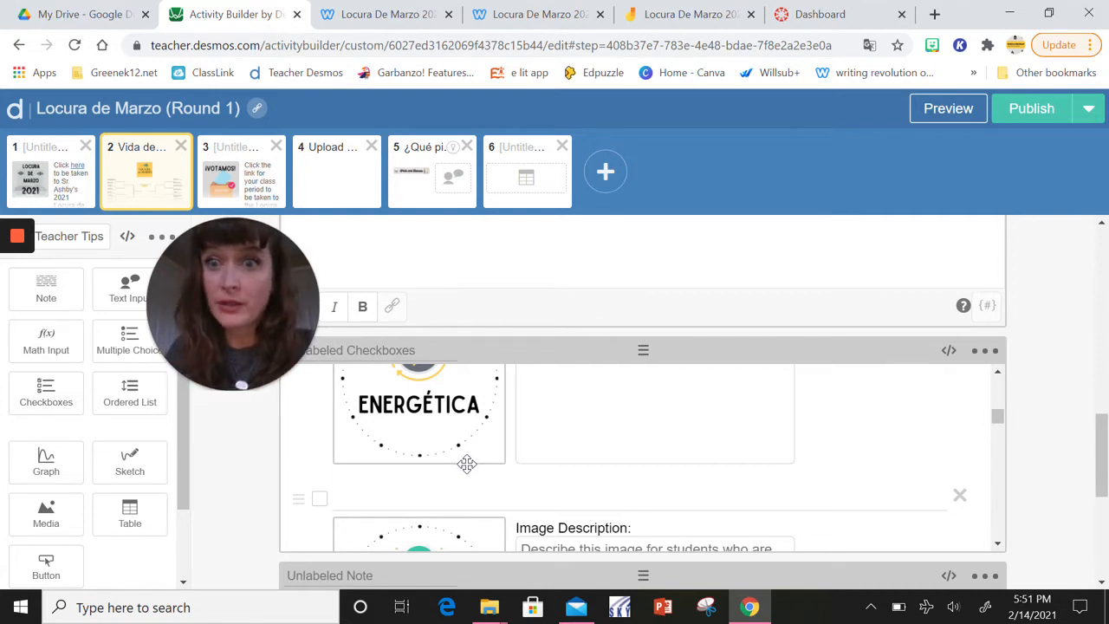
pyautogui.scroll(-3, 476, 441)
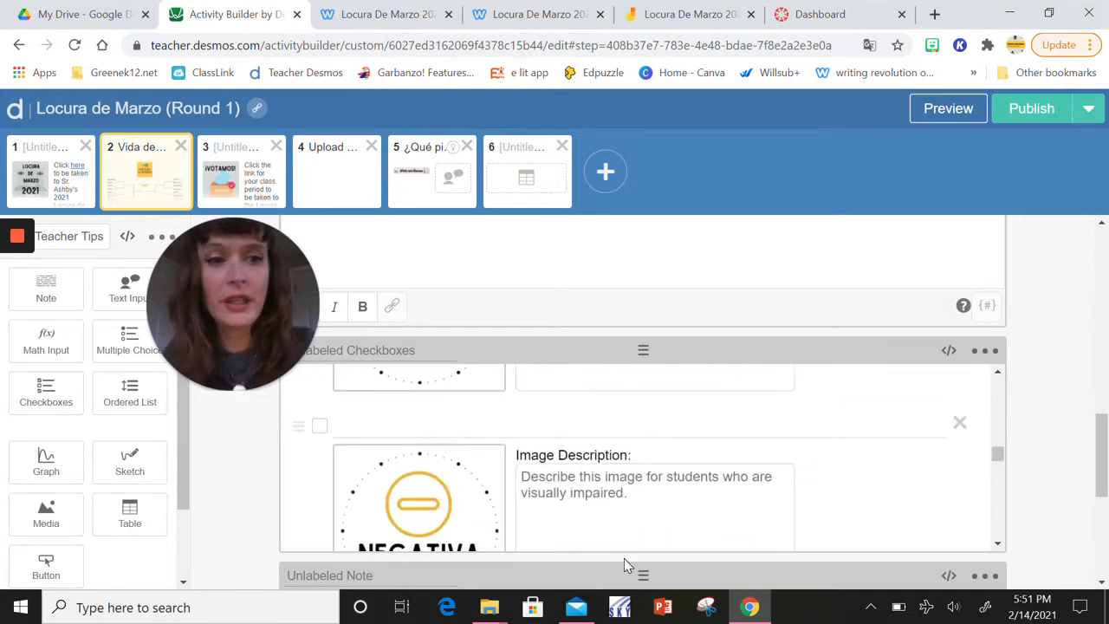
# Read screen 2's Paso 4 note with its Nivel Principiante and Nivel Intermedio/Avanzado instructions, and examine the matchup1text answer box
pyautogui.scroll(-3, 624, 558)
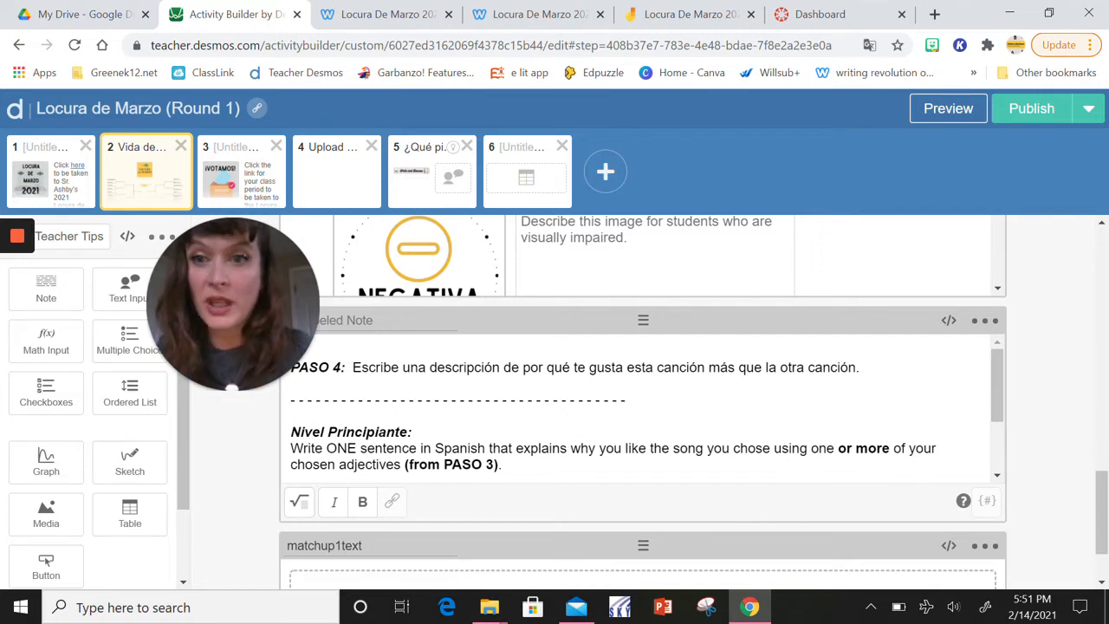
pyautogui.scroll(-1, 642, 407)
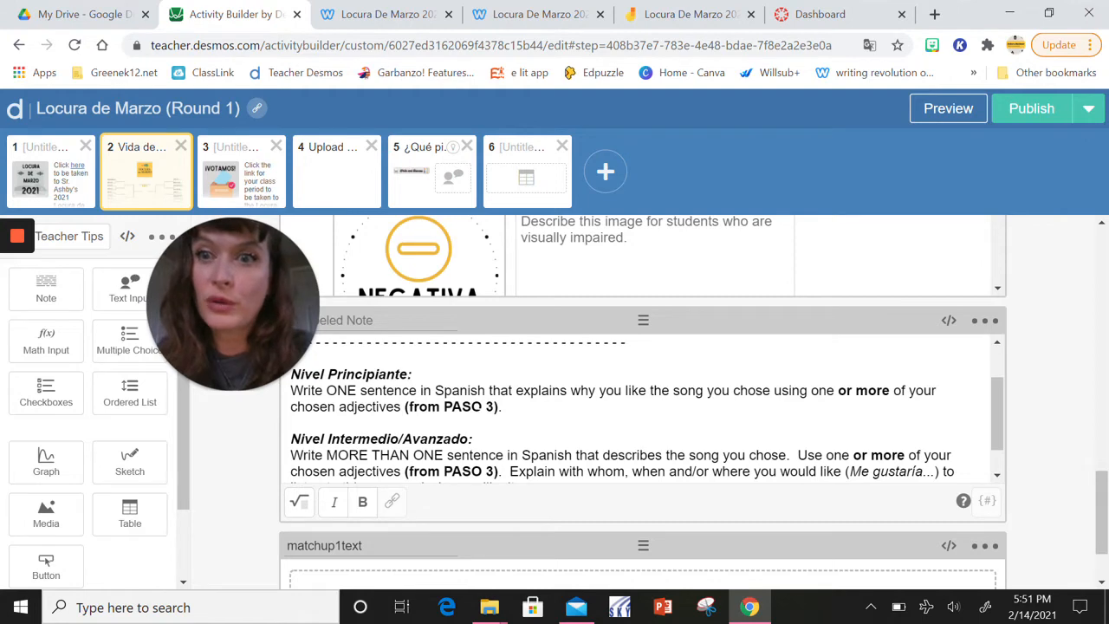
pyautogui.scroll(-1, 477, 406)
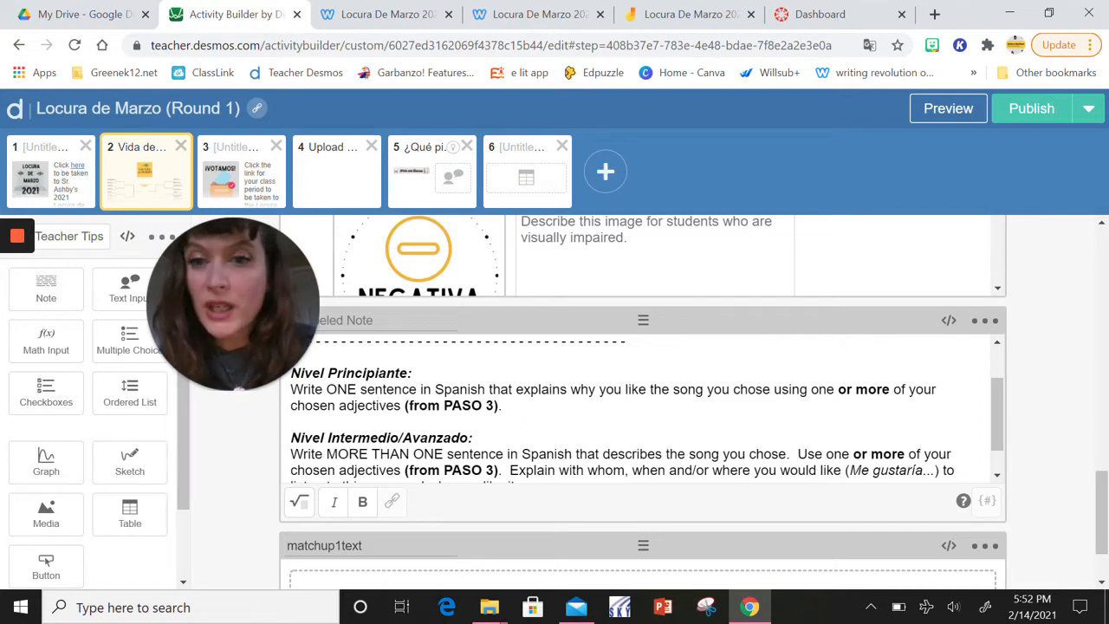
pyautogui.scroll(-1, 643, 409)
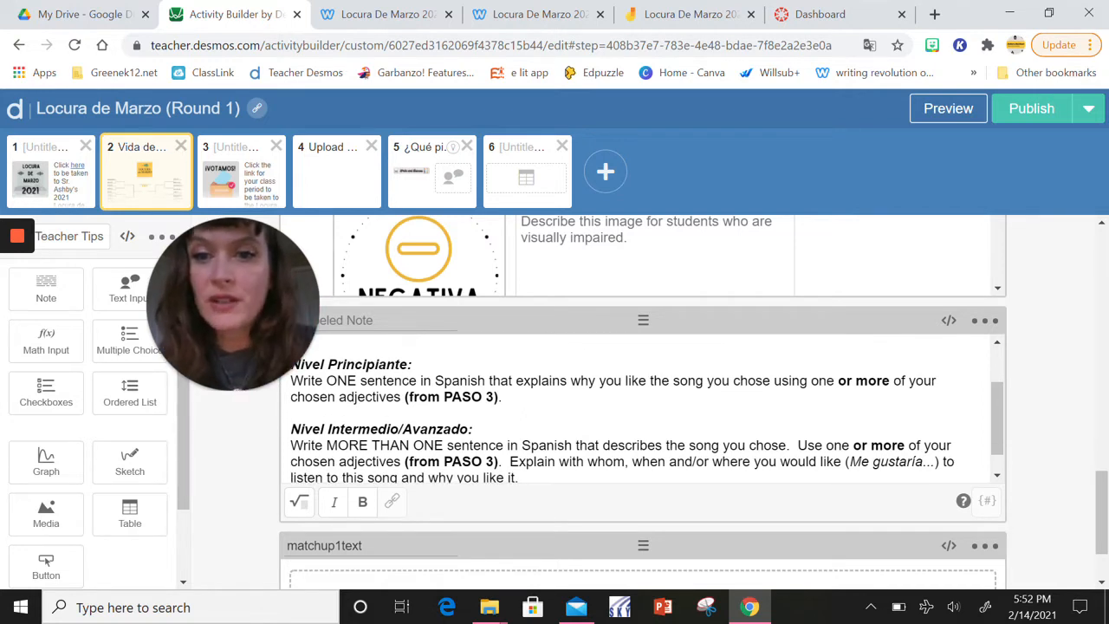
pyautogui.scroll(-2, 483, 422)
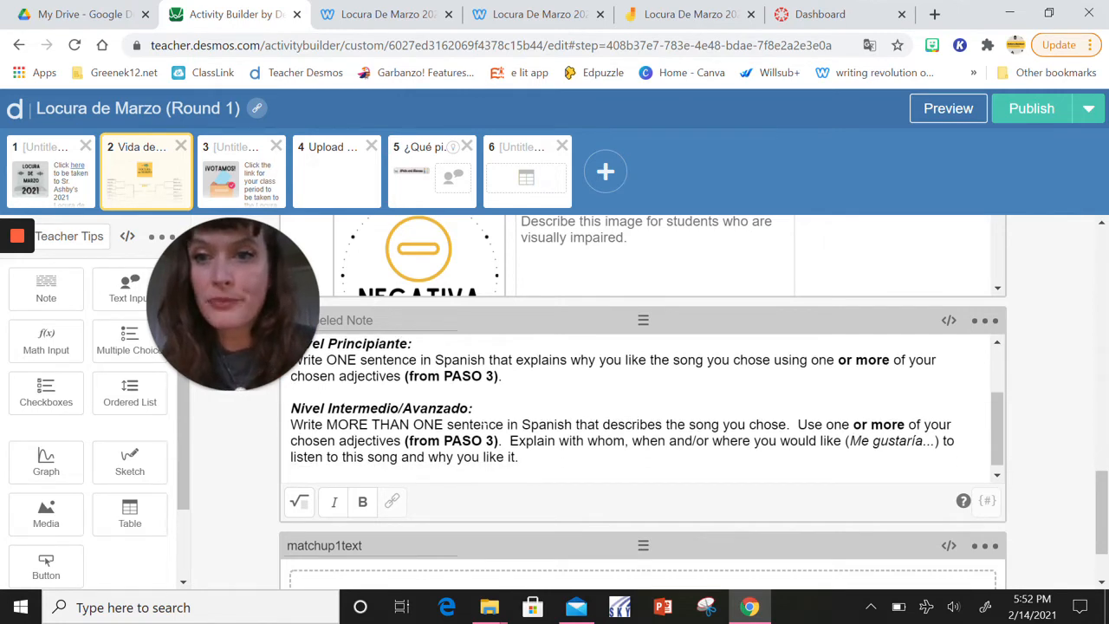
pyautogui.scroll(-1, 484, 423)
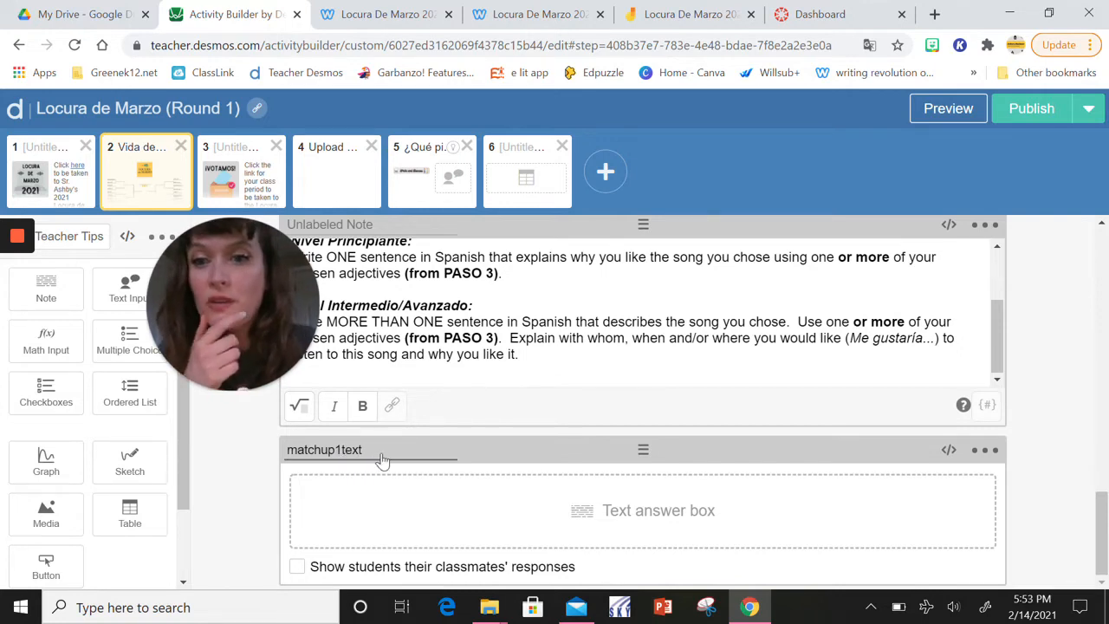
pyautogui.scroll(5, 382, 463)
pyautogui.scroll(3, 415, 437)
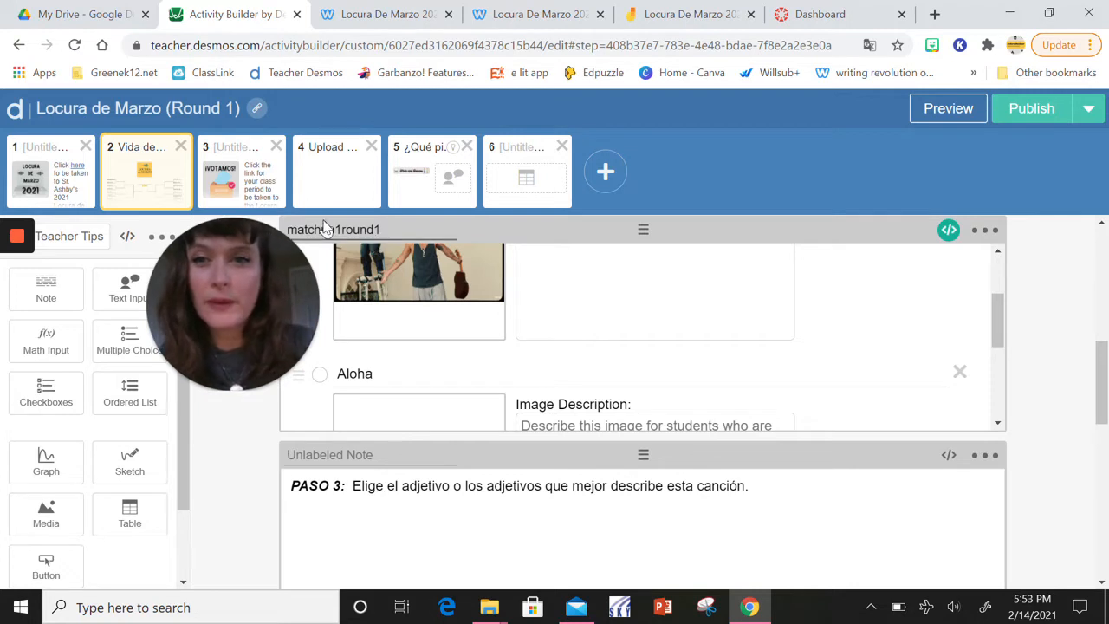
# Preview screen 2 as students see it and choose Aloha as the preferred song in Paso 2
pyautogui.click(951, 110)
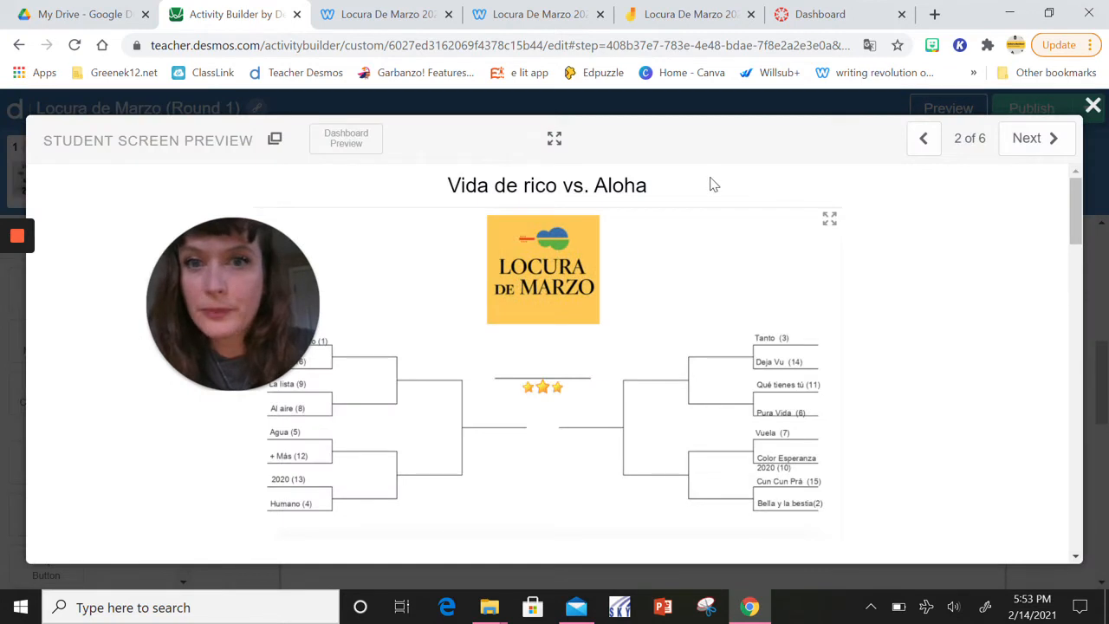
pyautogui.moveTo(289, 286); pyautogui.dragTo(207, 208)
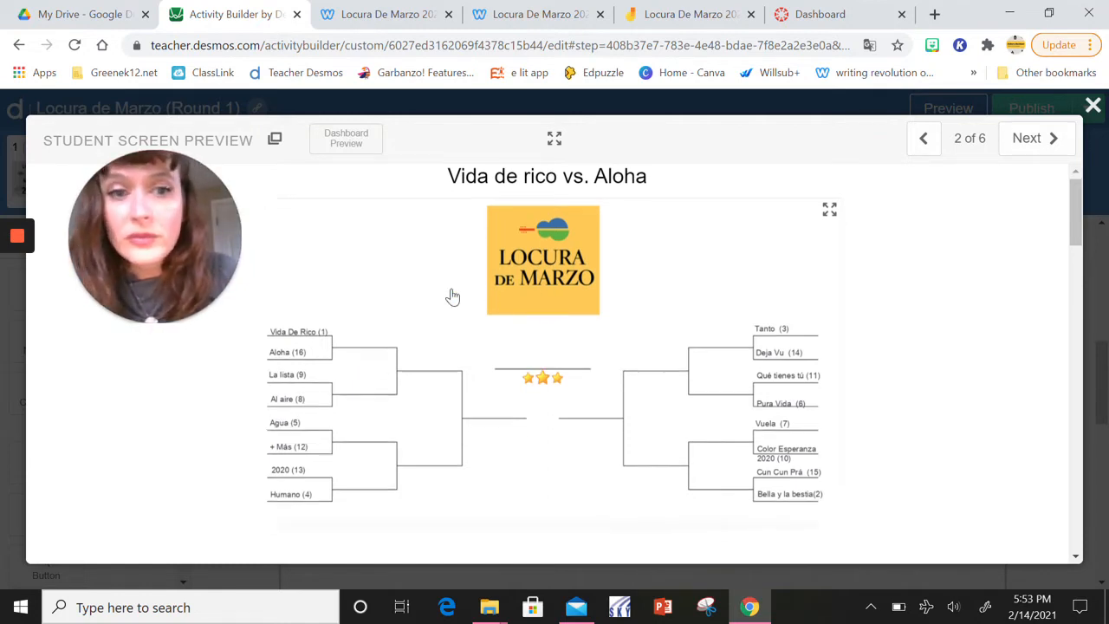
pyautogui.scroll(-2, 451, 297)
pyautogui.scroll(-2, 450, 295)
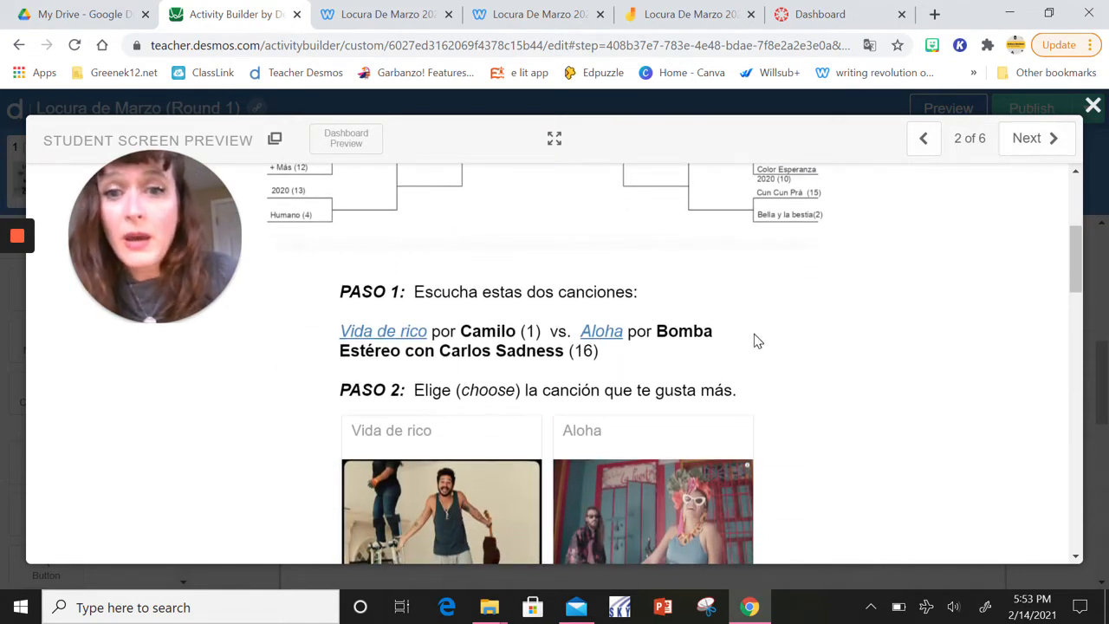
pyautogui.scroll(-1, 754, 340)
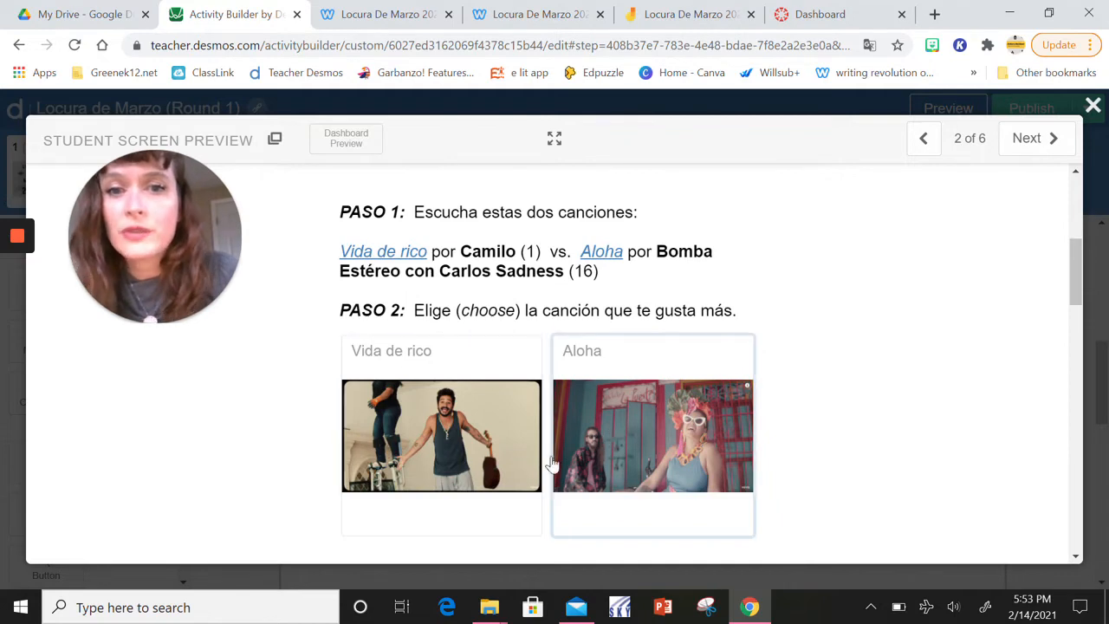
pyautogui.click(615, 470)
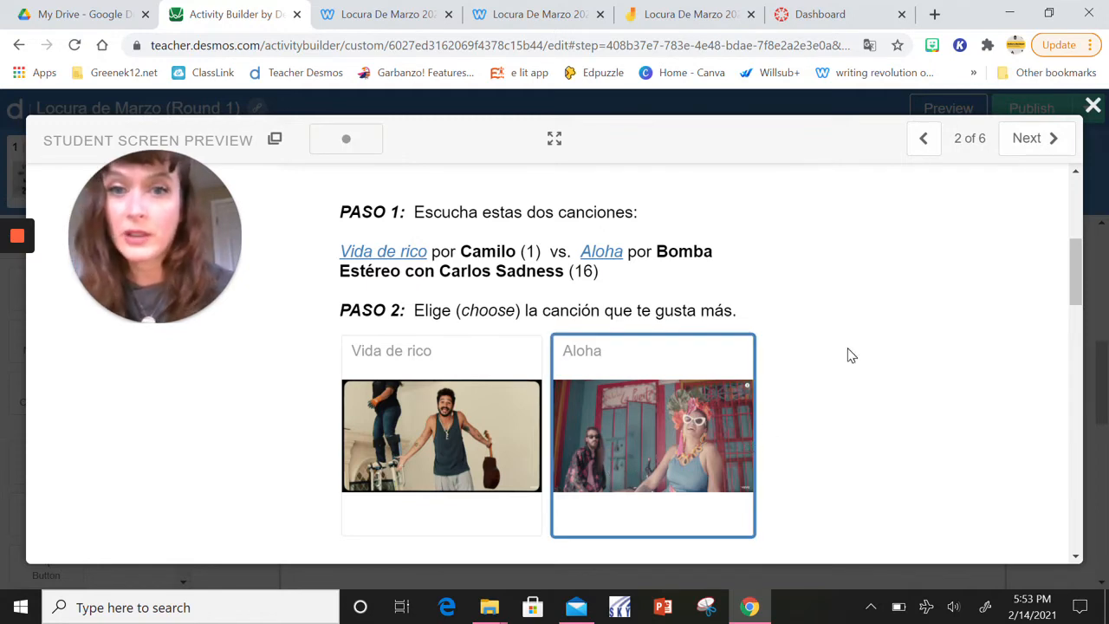
# Select the adjectives Positiva and Bailable for the song in Paso 3 of the student preview
pyautogui.scroll(-1, 849, 355)
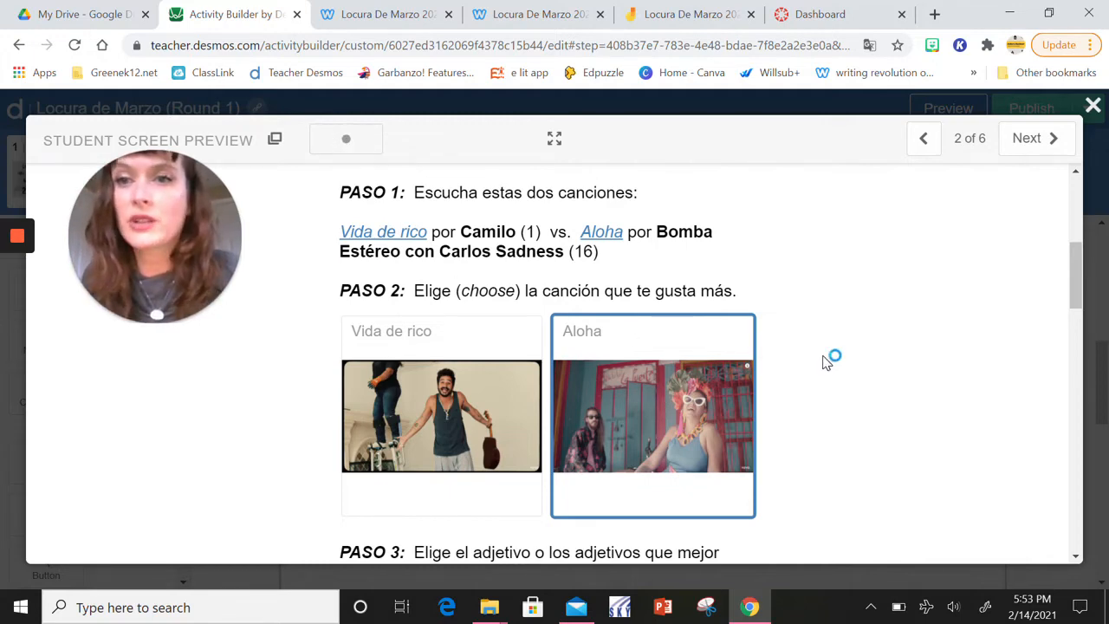
pyautogui.scroll(-2, 827, 362)
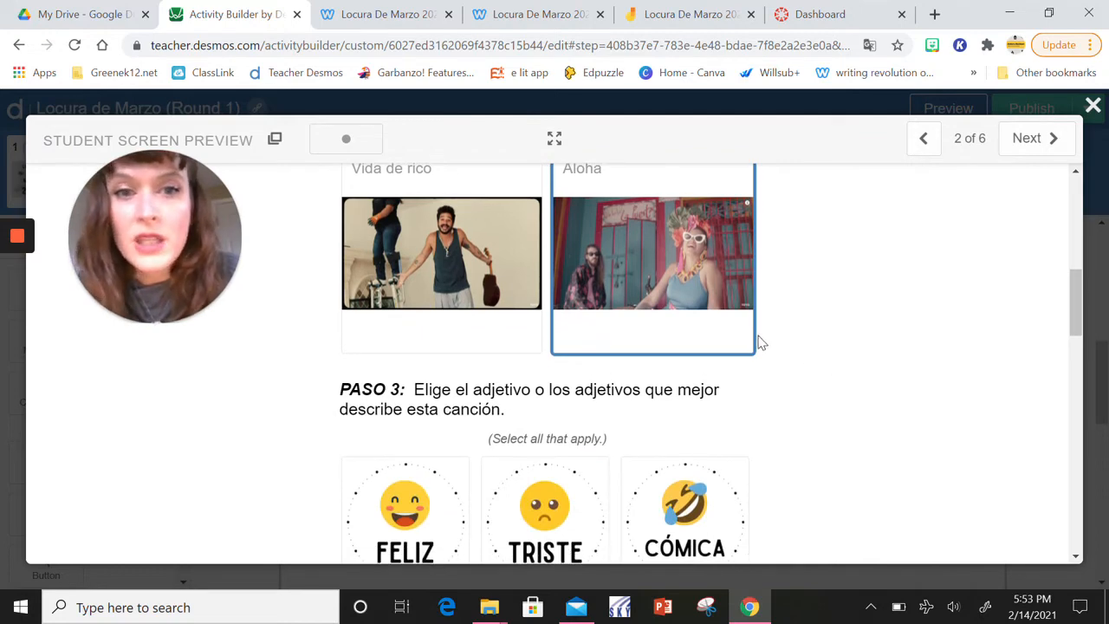
pyautogui.scroll(-4, 761, 346)
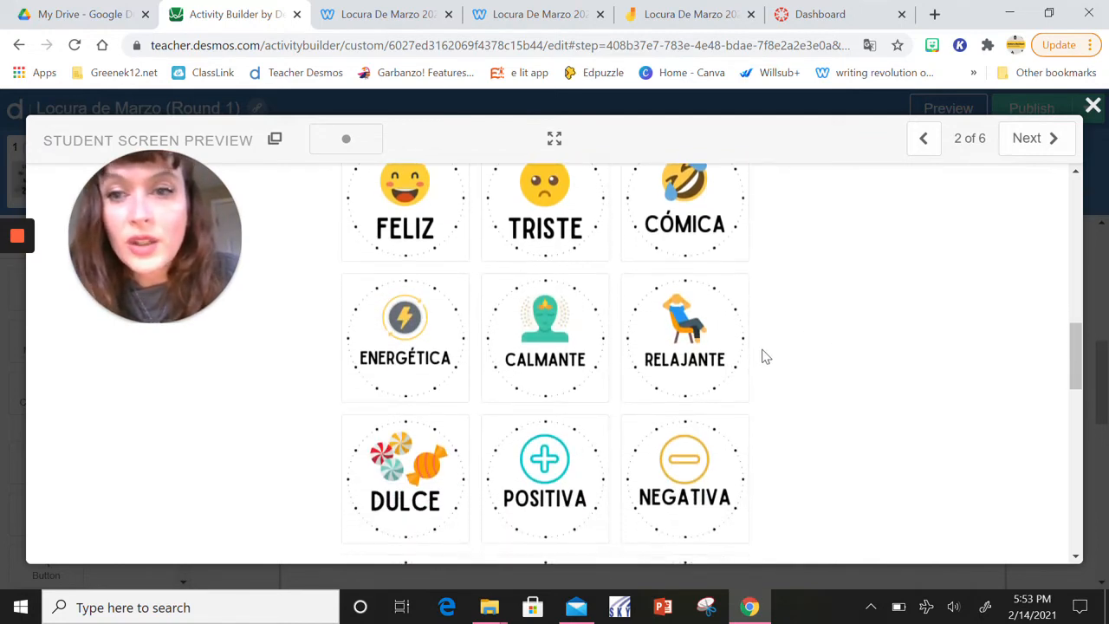
pyautogui.scroll(-1, 762, 356)
pyautogui.click(564, 433)
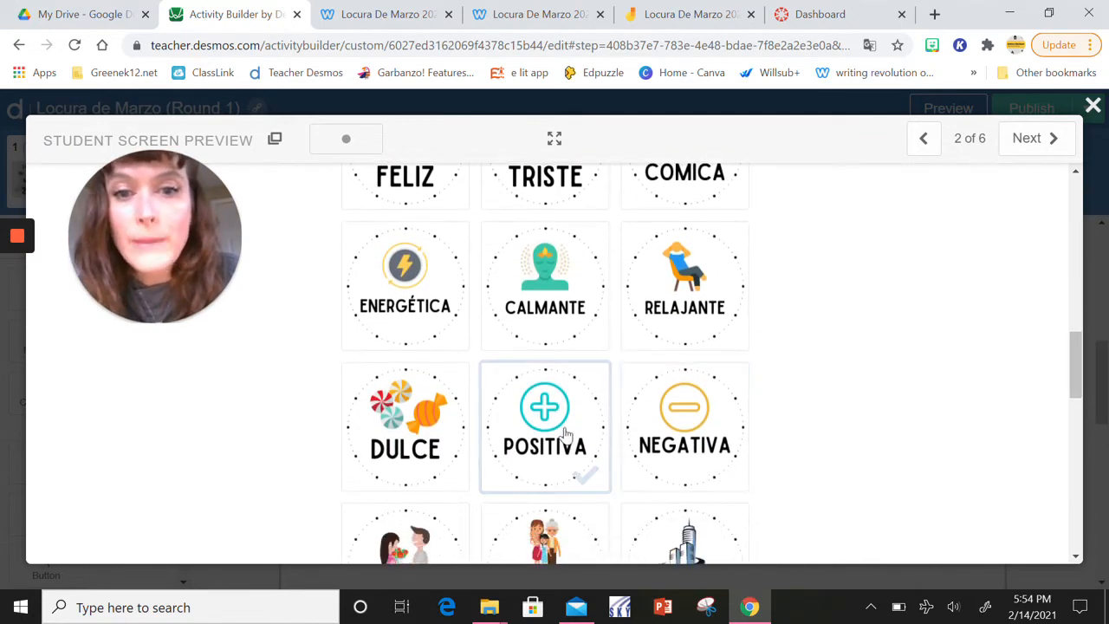
pyautogui.scroll(-2, 754, 404)
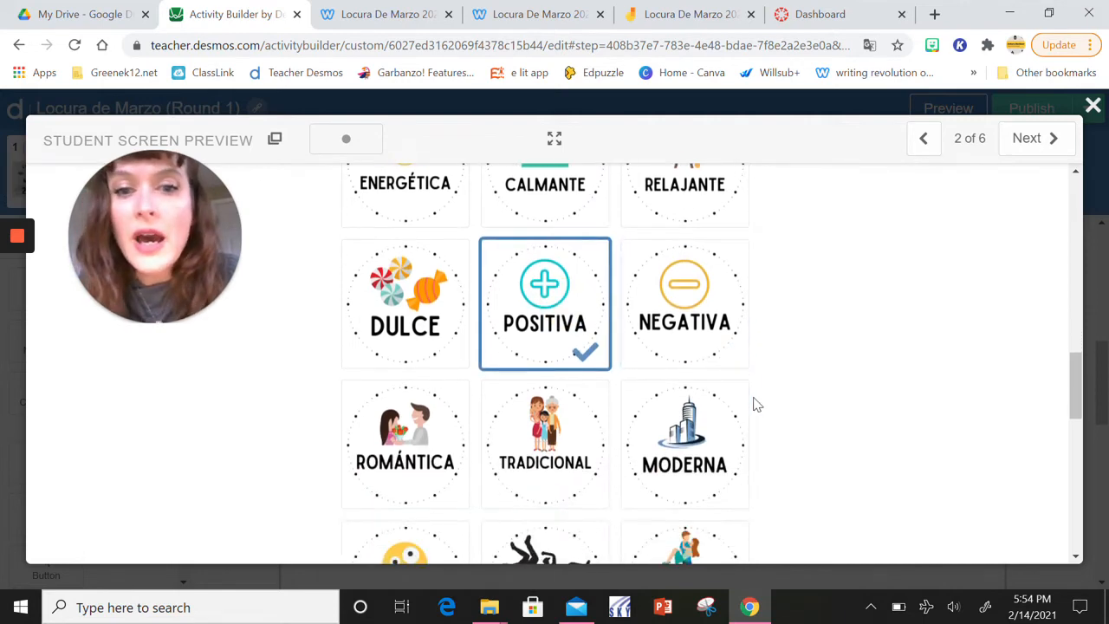
pyautogui.scroll(-2, 831, 411)
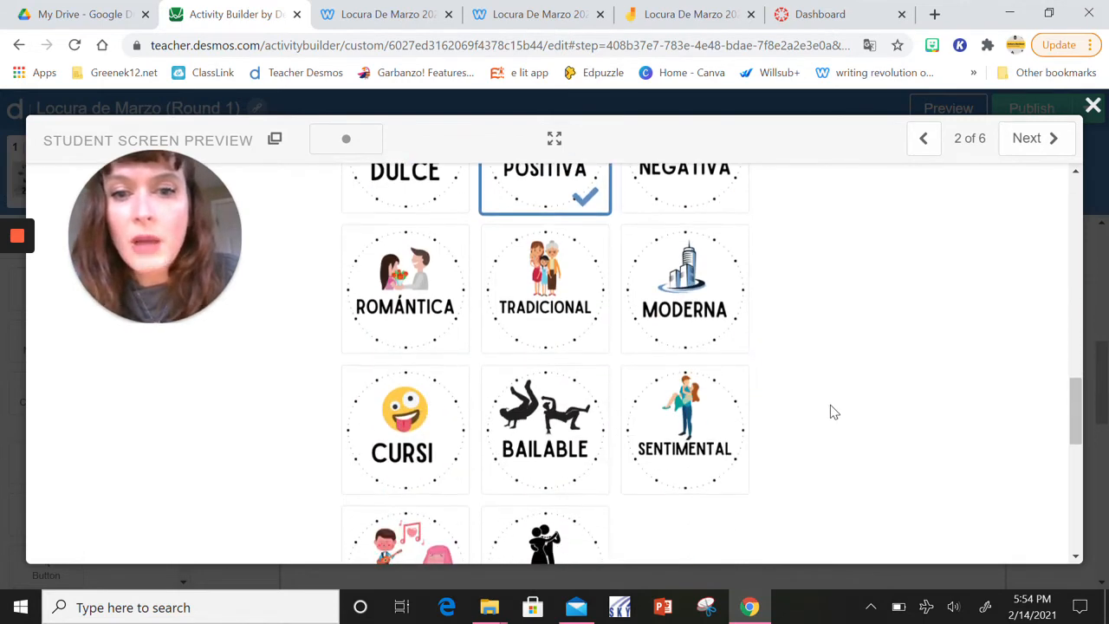
pyautogui.click(551, 433)
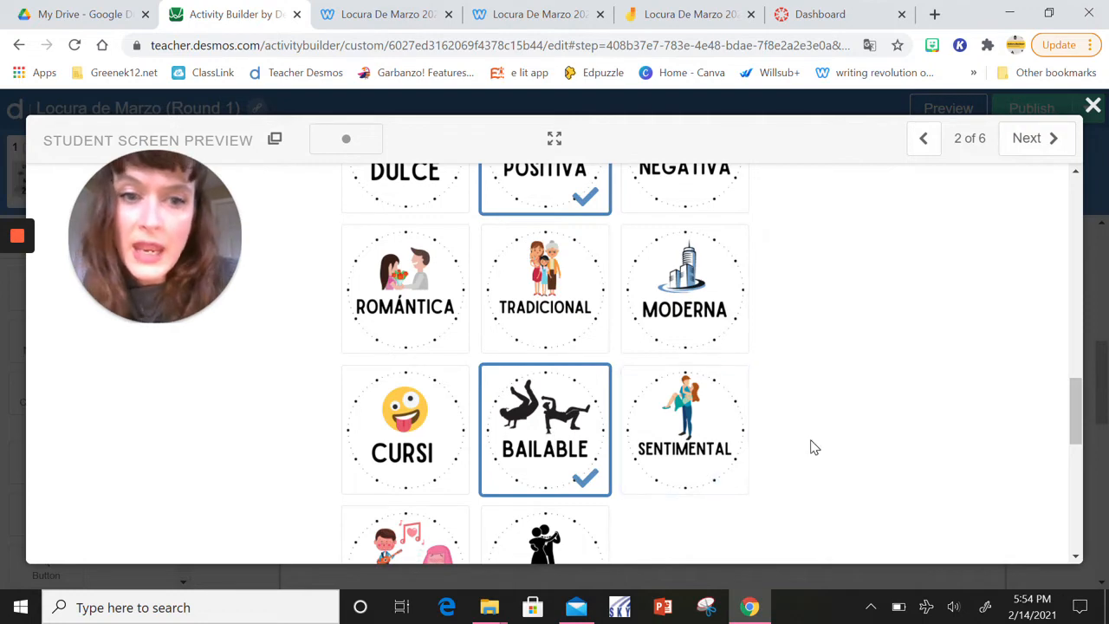
# Answer Paso 4 in the student preview with "Aloha es una canción muuuuy buena porque es positiva." and submit the response
pyautogui.scroll(-3, 811, 448)
pyautogui.scroll(-6, 812, 448)
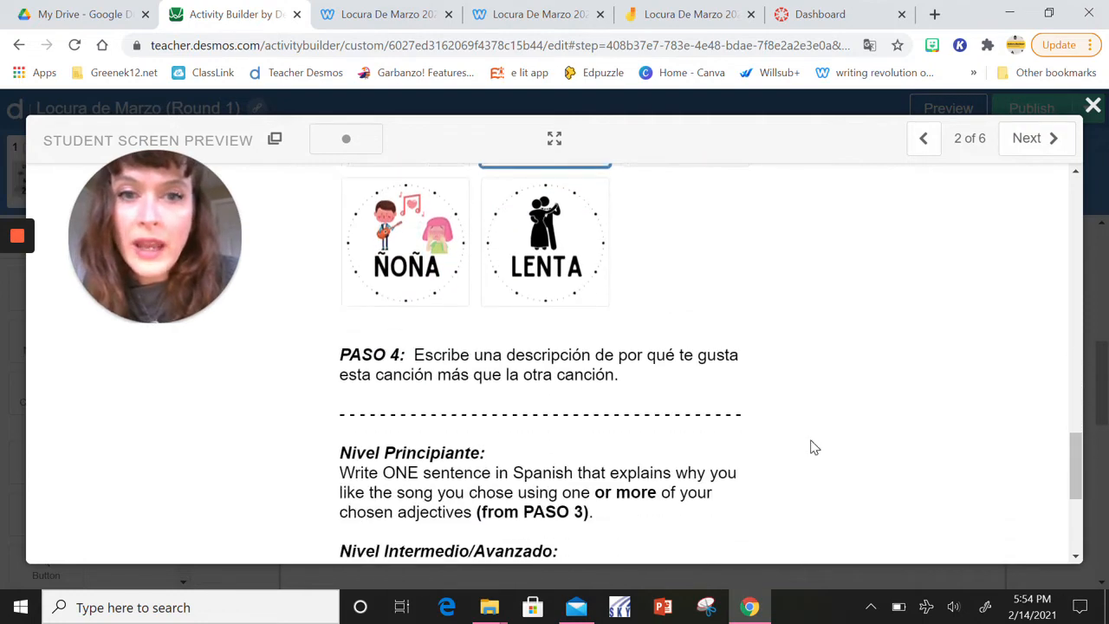
pyautogui.scroll(-4, 811, 448)
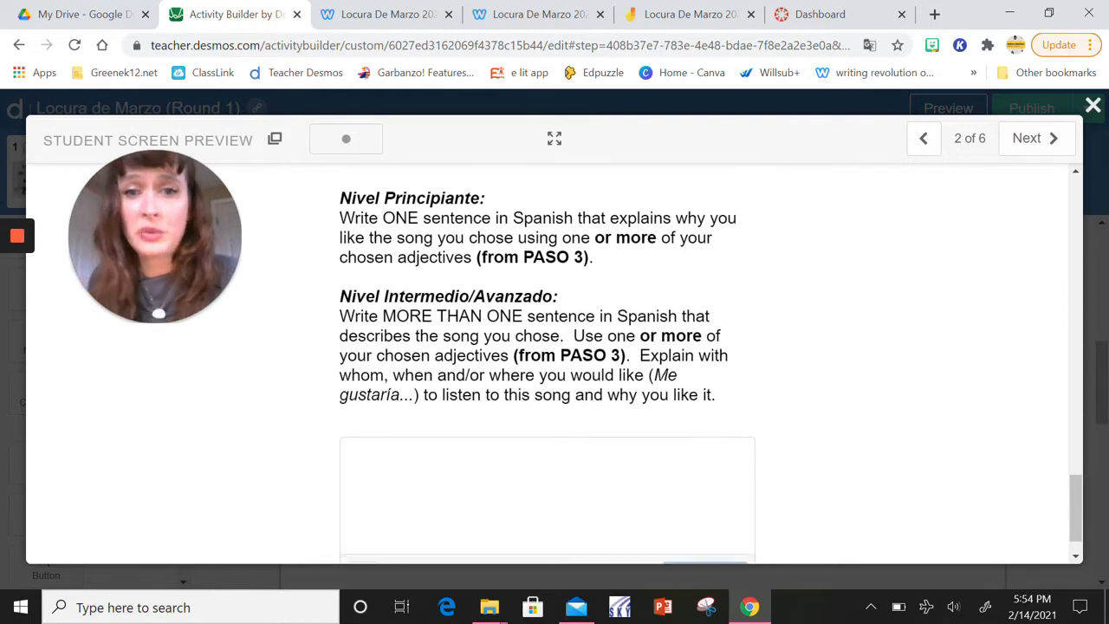
pyautogui.click(627, 493)
pyautogui.write('Aloha es ')
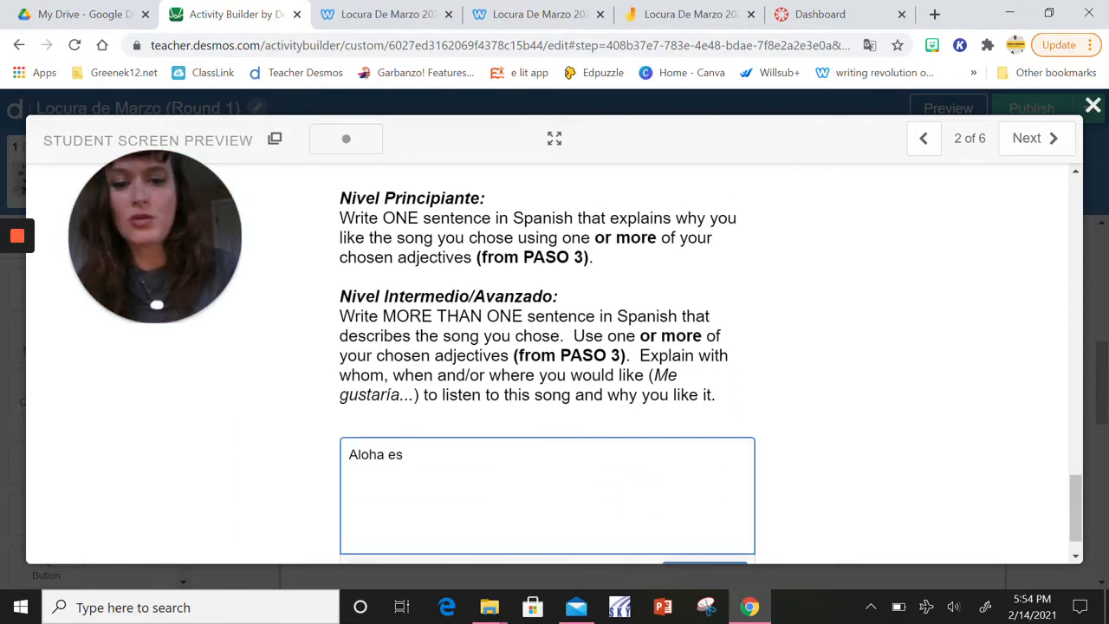
pyautogui.write('una canc')
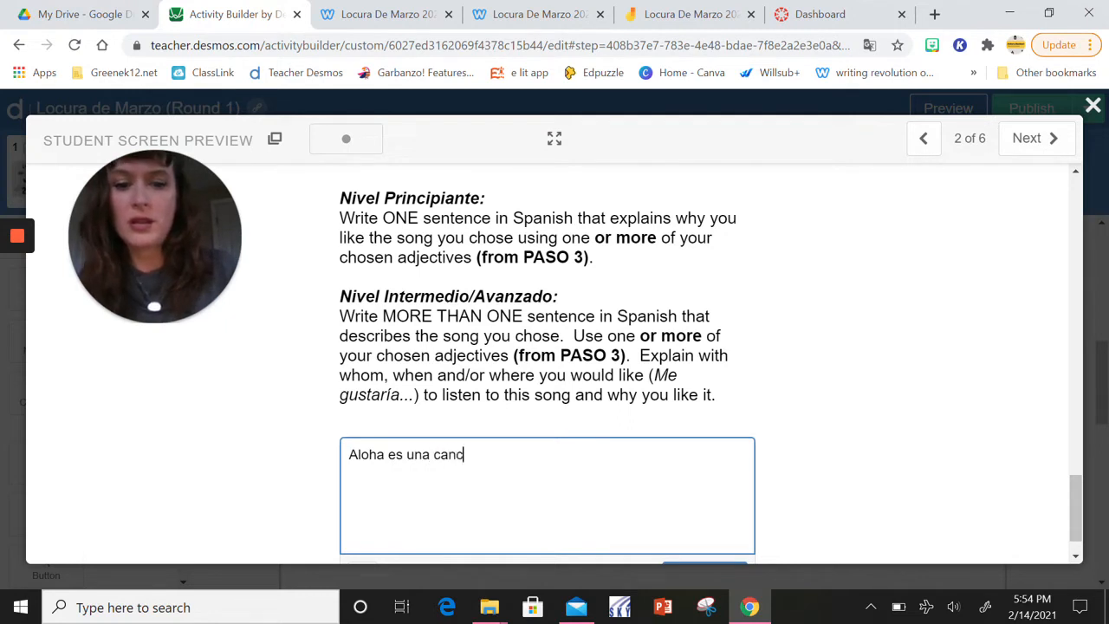
pyautogui.write('ión mu')
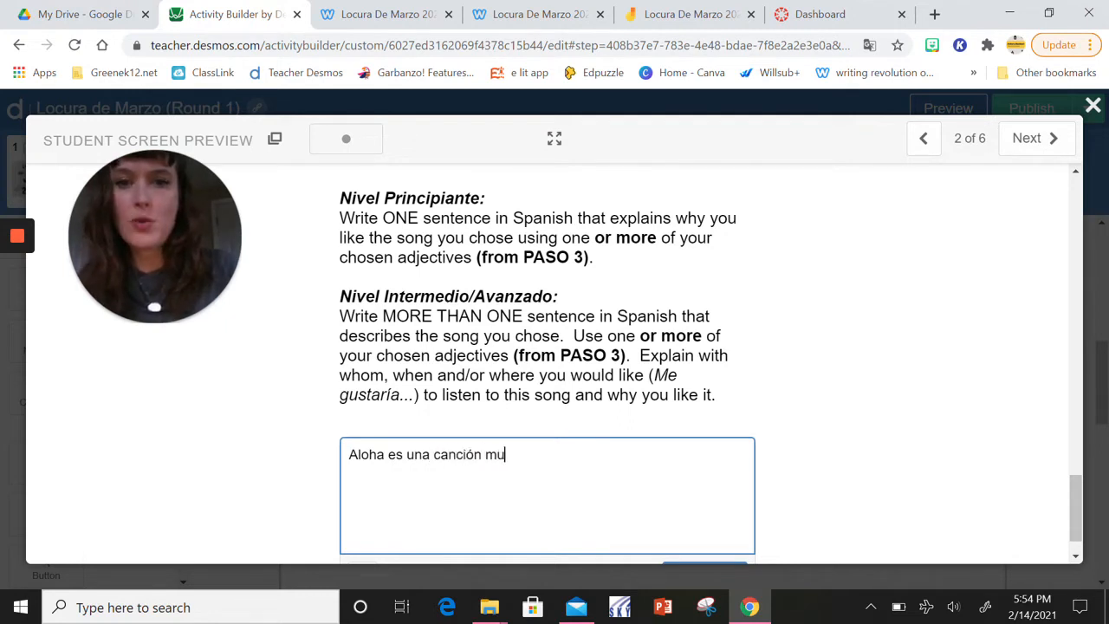
pyautogui.write('uuuy buena ')
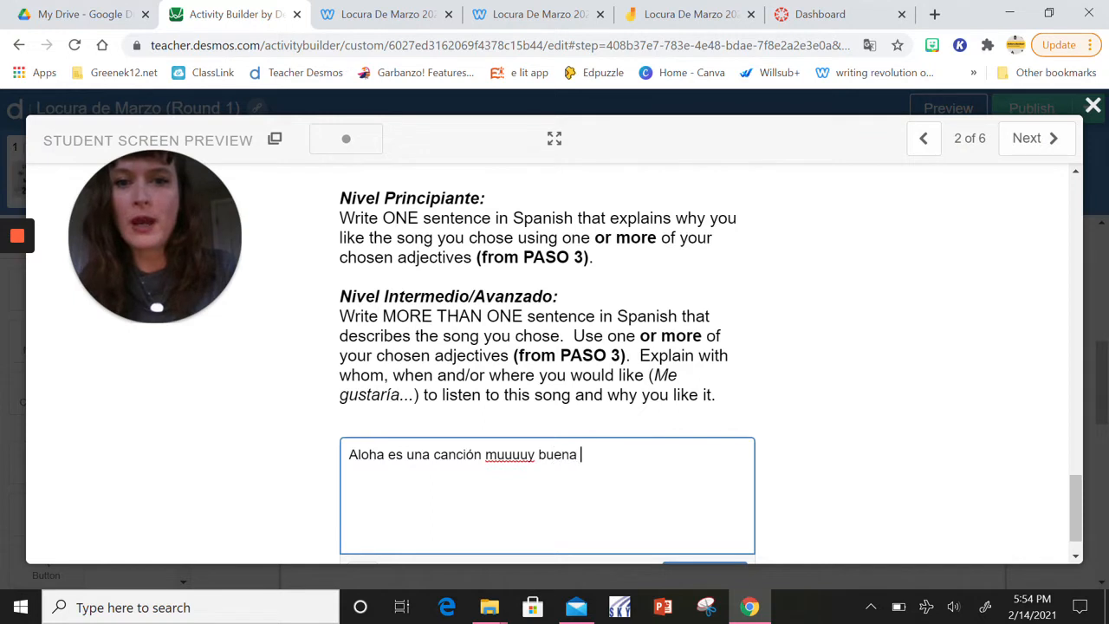
pyautogui.write('porque es ')
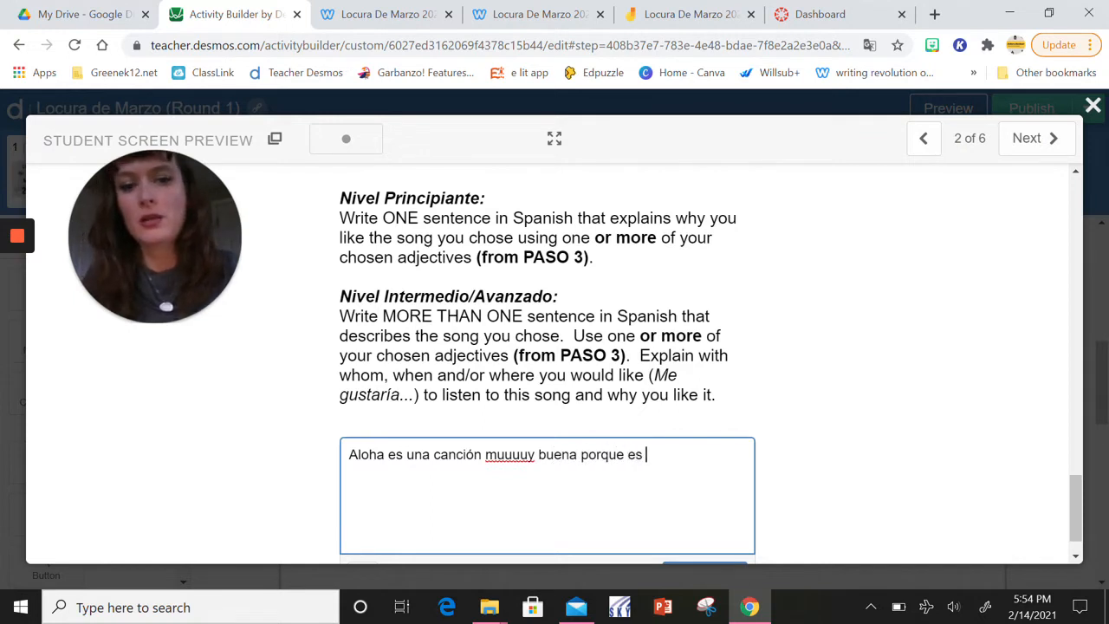
pyautogui.write('positiva.')
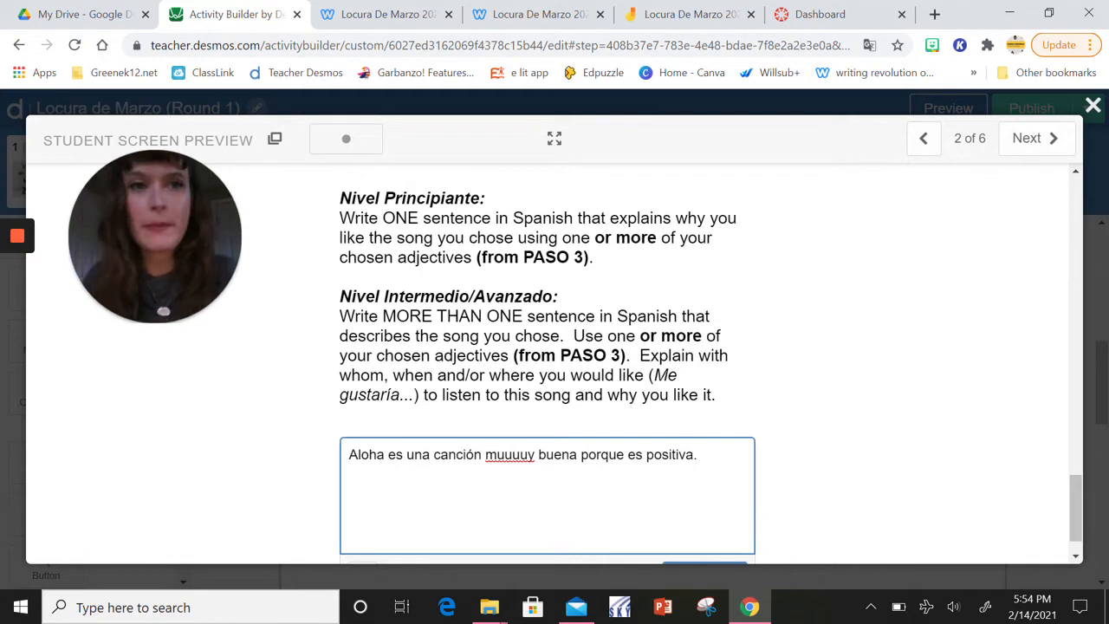
pyautogui.scroll(-1, 692, 520)
pyautogui.click(702, 530)
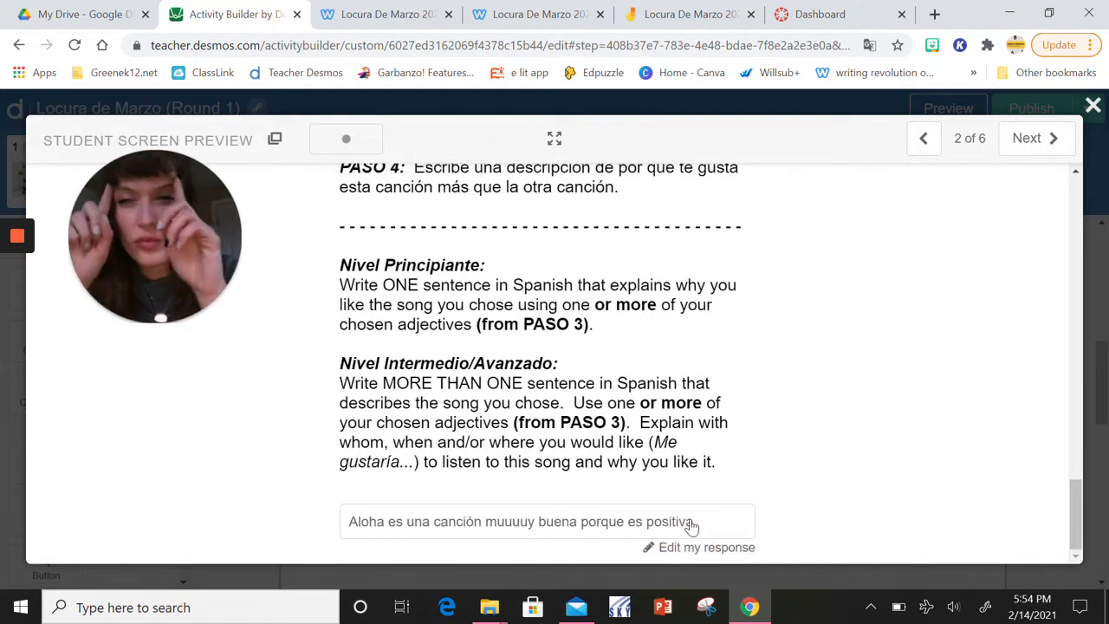
# Close the student preview and open screen 3, which holds the ¡Votamos! image and the class period links note
pyautogui.click(1092, 105)
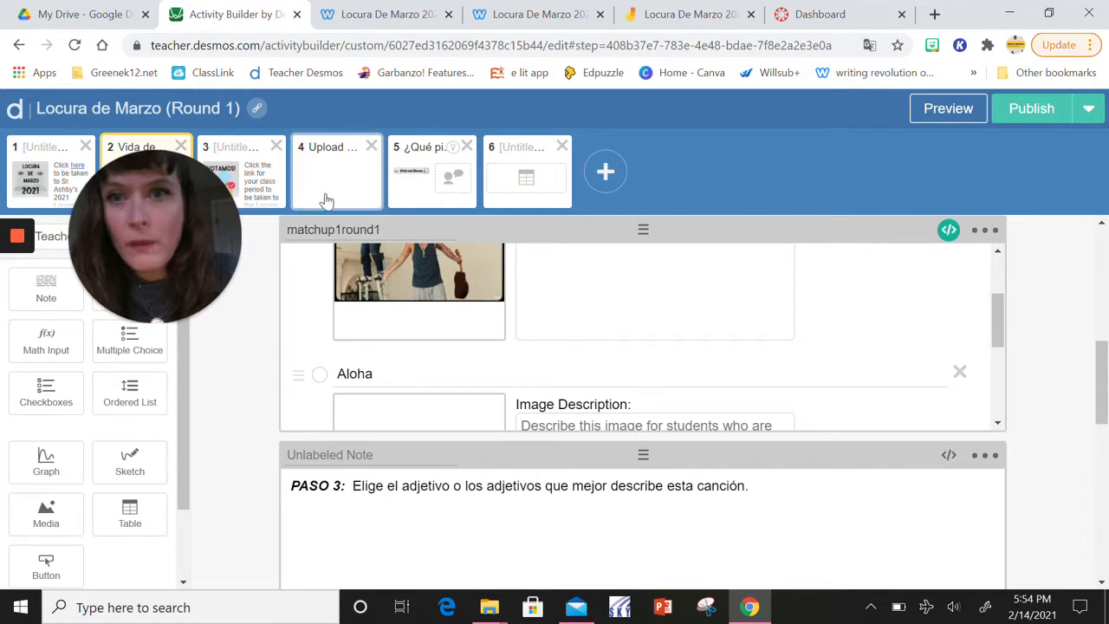
pyautogui.click(258, 182)
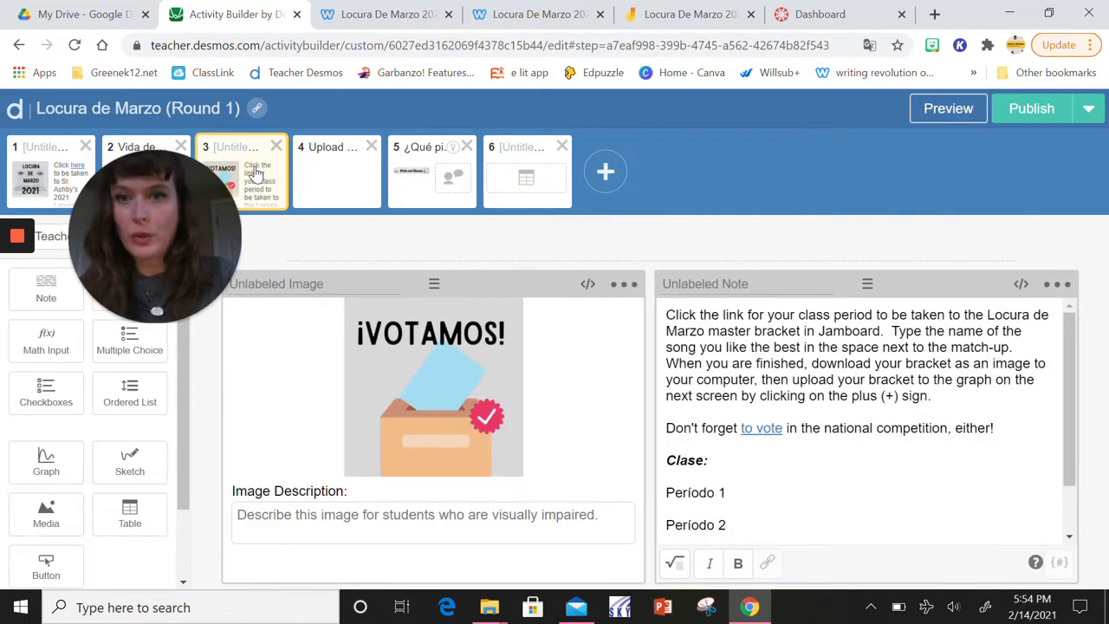
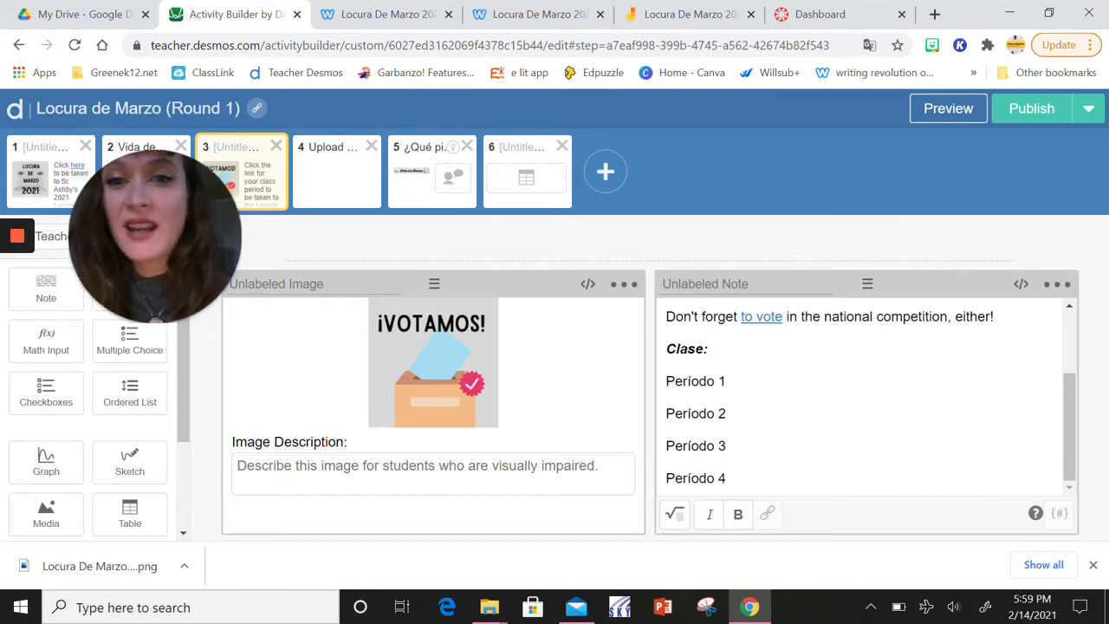
# Preview screen 3 as students see it, read through the voting instructions and class period list, and close the preview
pyautogui.click(949, 108)
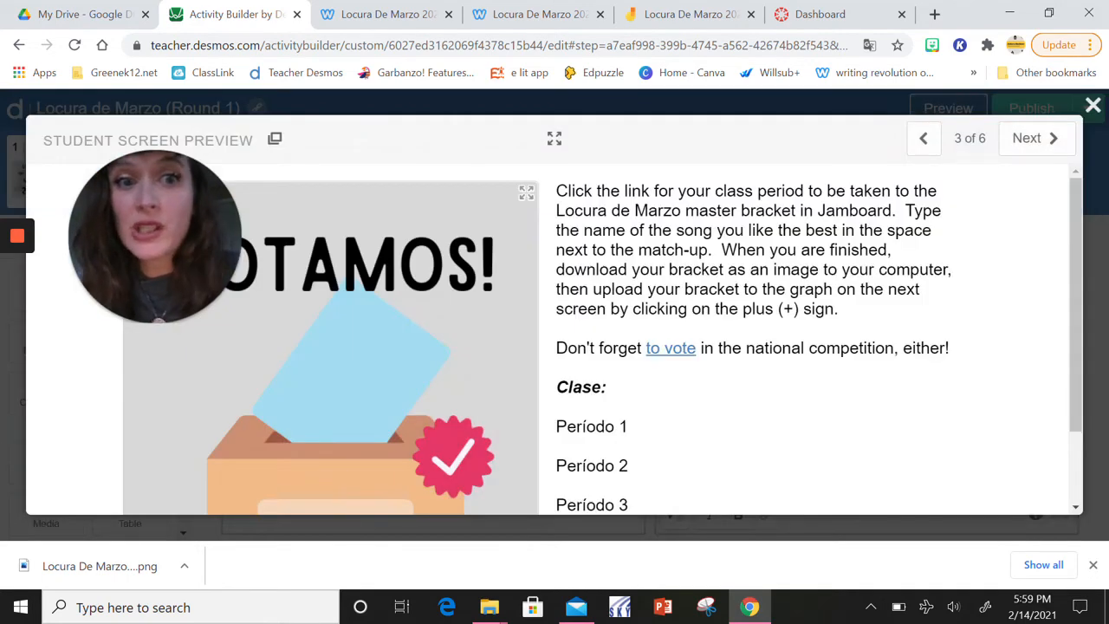
pyautogui.scroll(-2, 555, 338)
pyautogui.scroll(1, 554, 338)
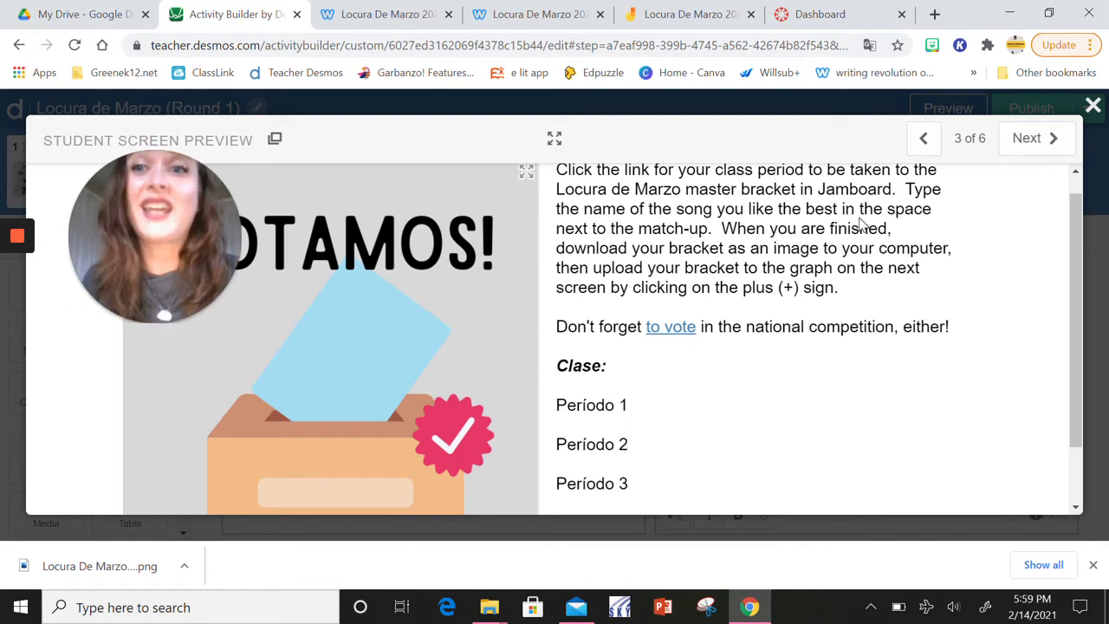
pyautogui.click(1092, 105)
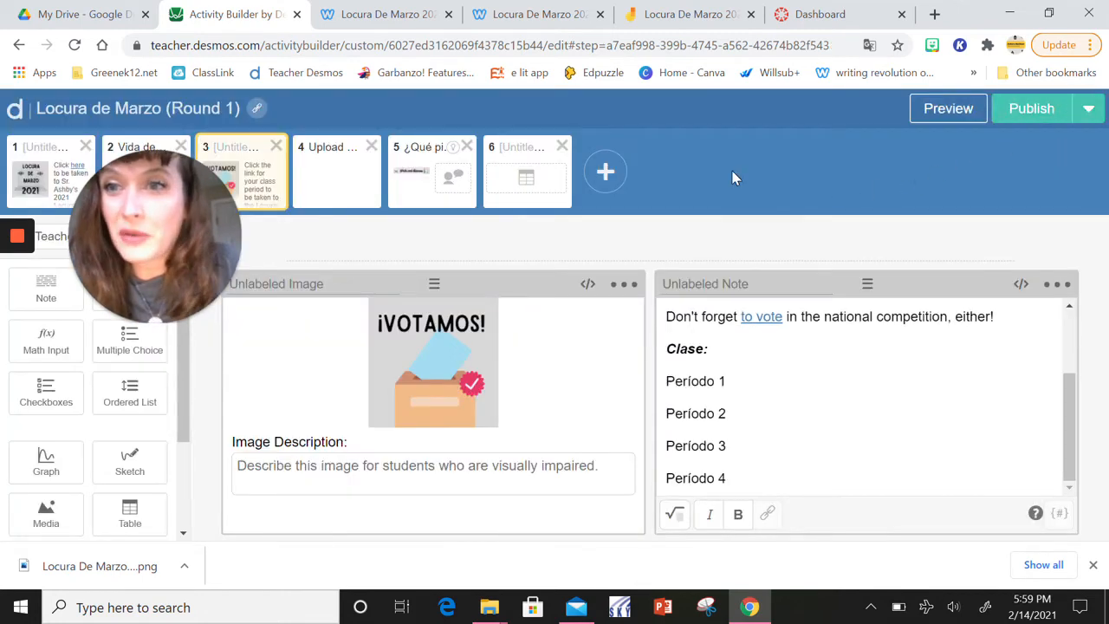
# Open screen 4 and insert the downloaded bracket image "Locura De Marzo 2021 Período 1(A) 1 (1)" into its graph
pyautogui.click(338, 200)
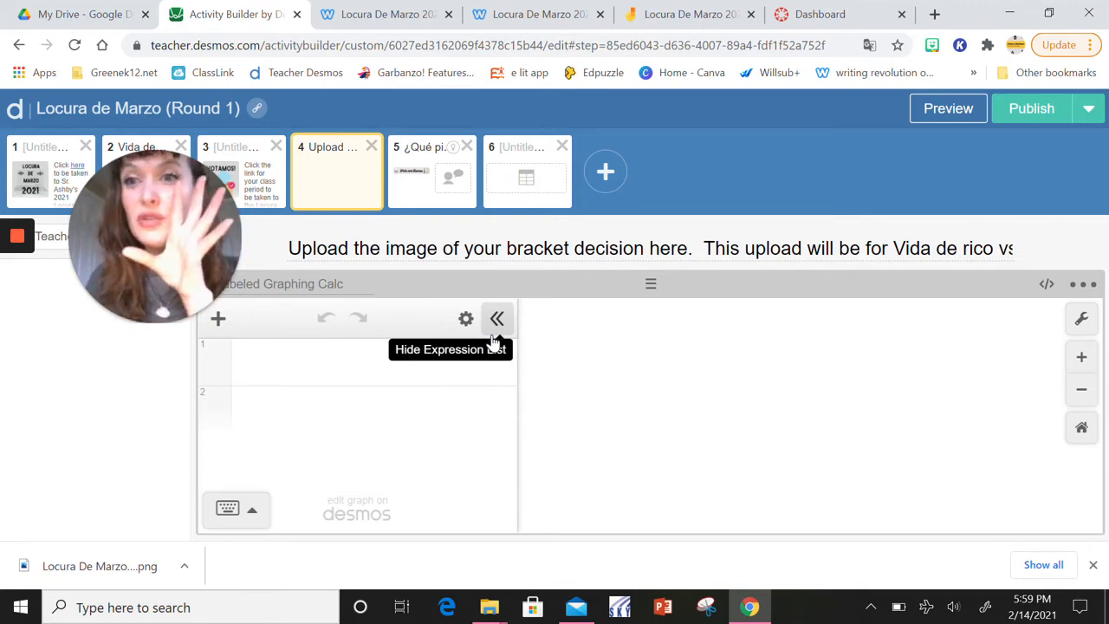
pyautogui.click(1093, 566)
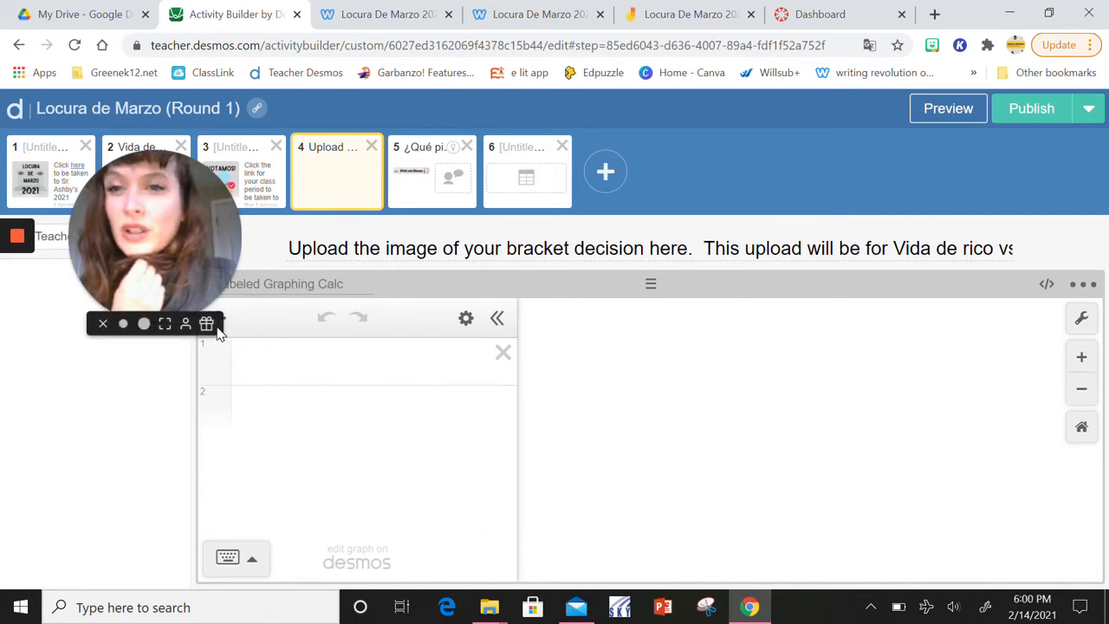
pyautogui.moveTo(208, 248); pyautogui.dragTo(796, 175)
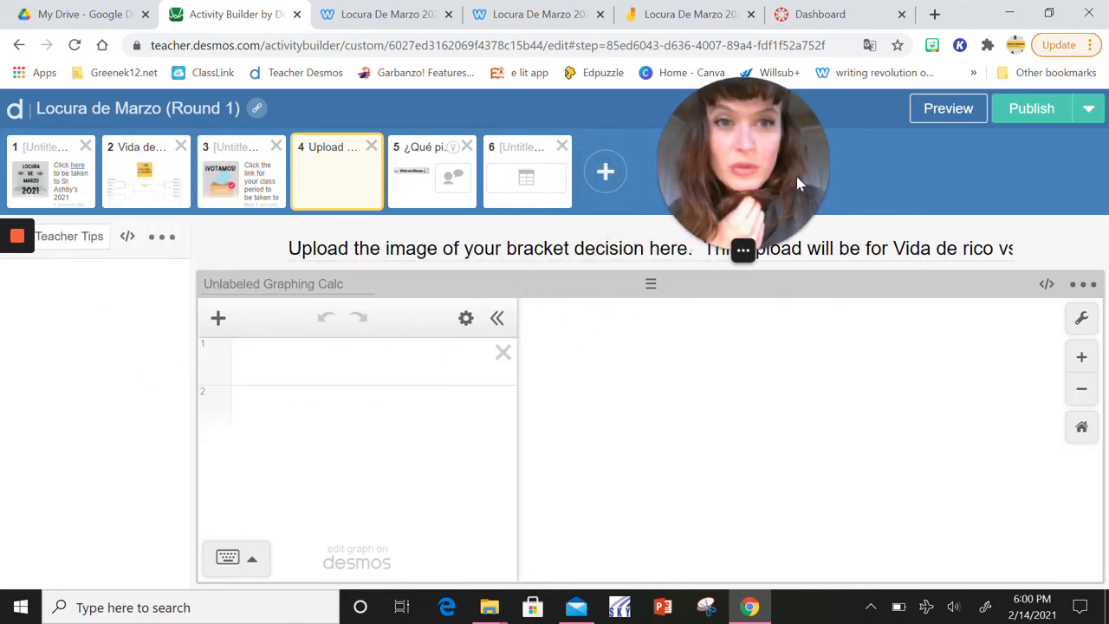
pyautogui.click(218, 319)
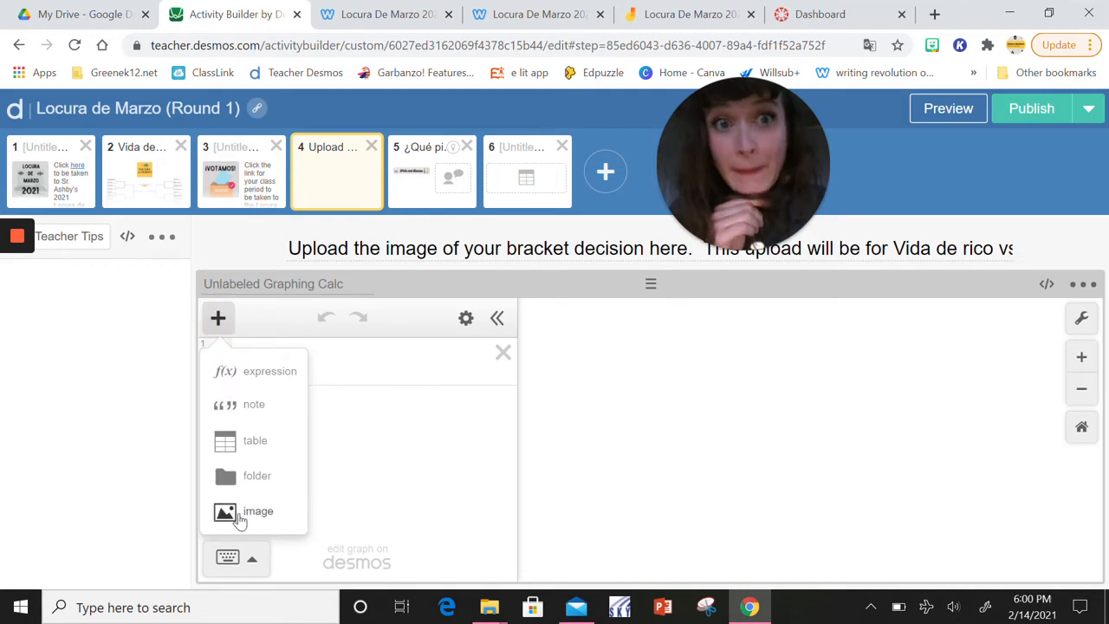
pyautogui.click(240, 512)
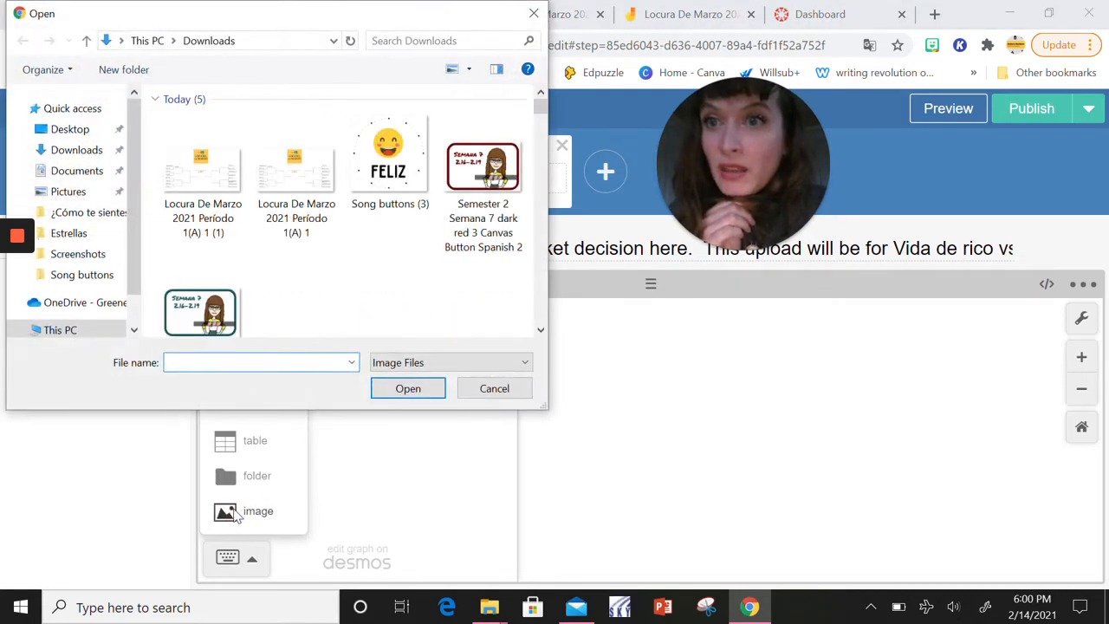
pyautogui.click(203, 208)
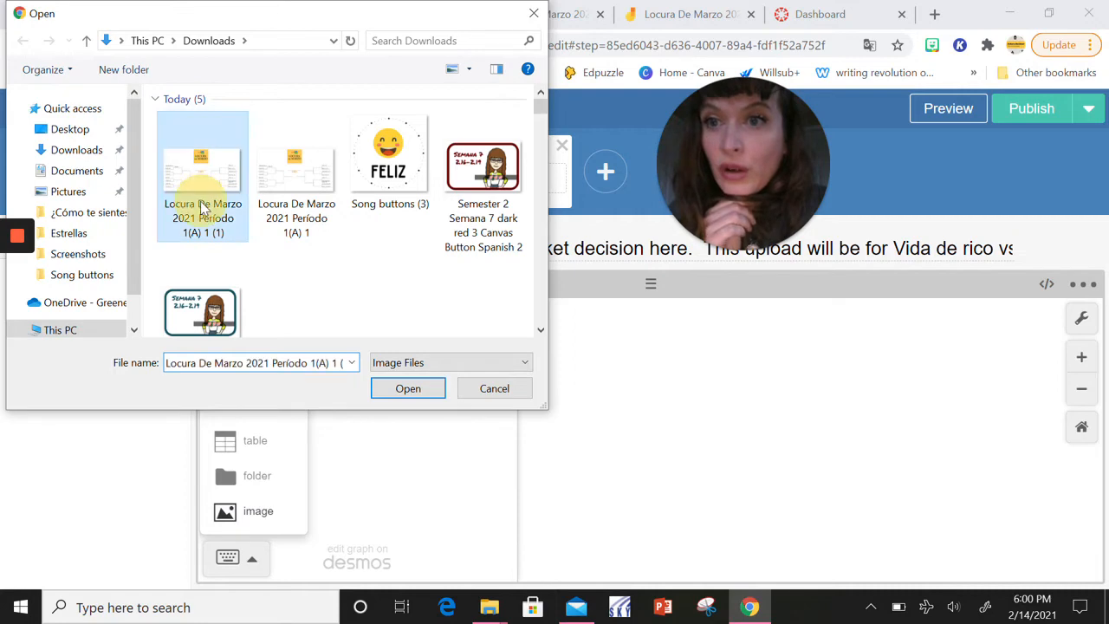
pyautogui.click(406, 391)
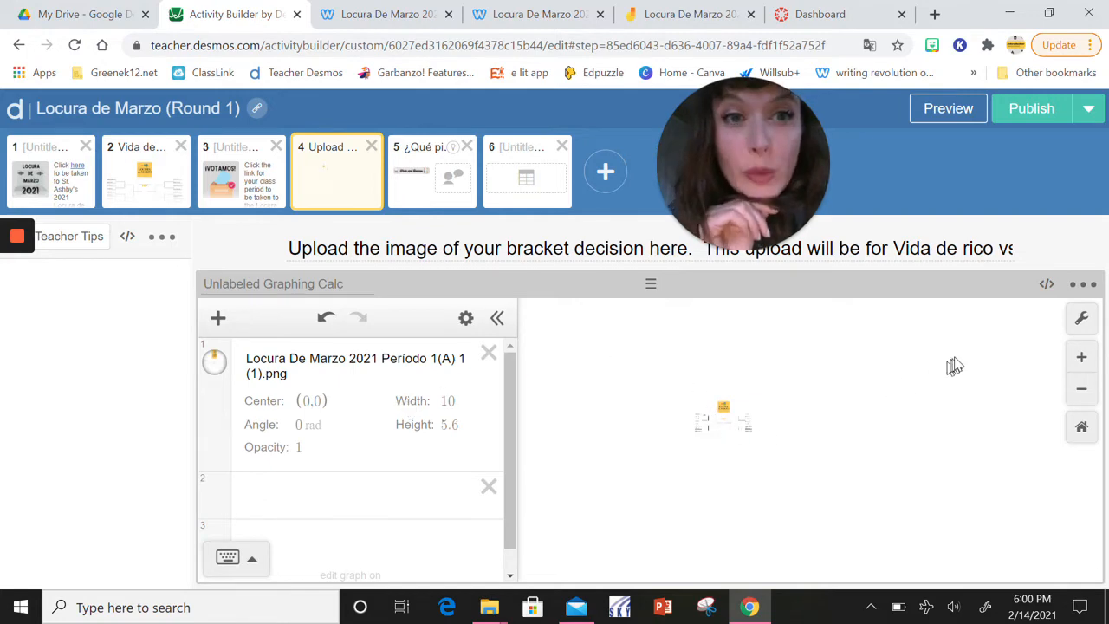
# Enlarge and centre the bracket image in the graph view so the whole bracket is readable
pyautogui.click(1080, 357)
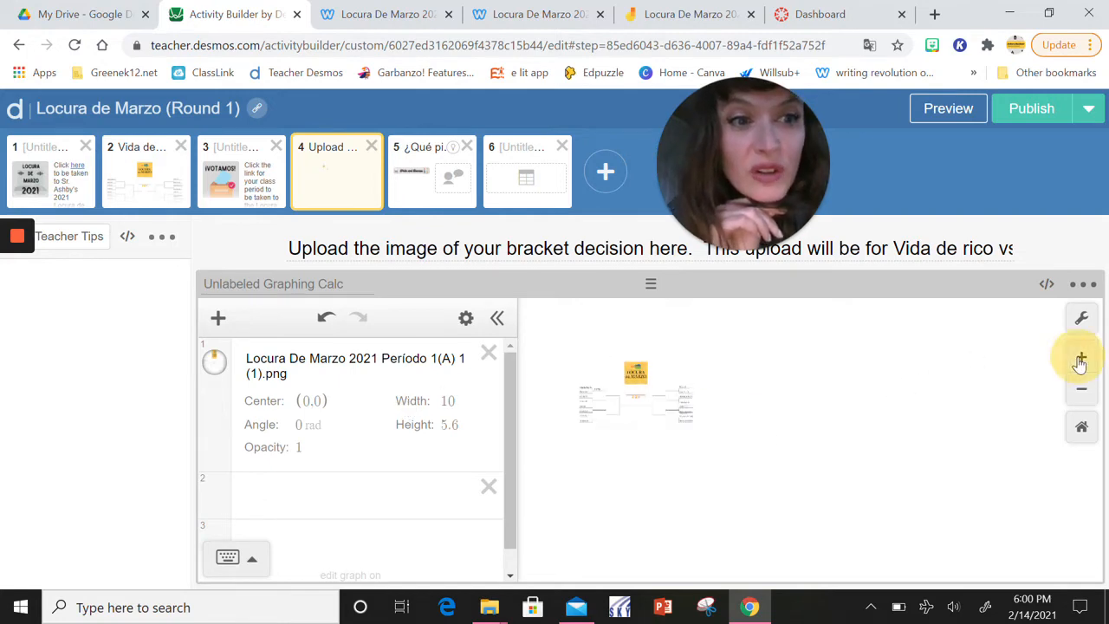
pyautogui.moveTo(586, 376); pyautogui.dragTo(837, 461)
pyautogui.click(1081, 358)
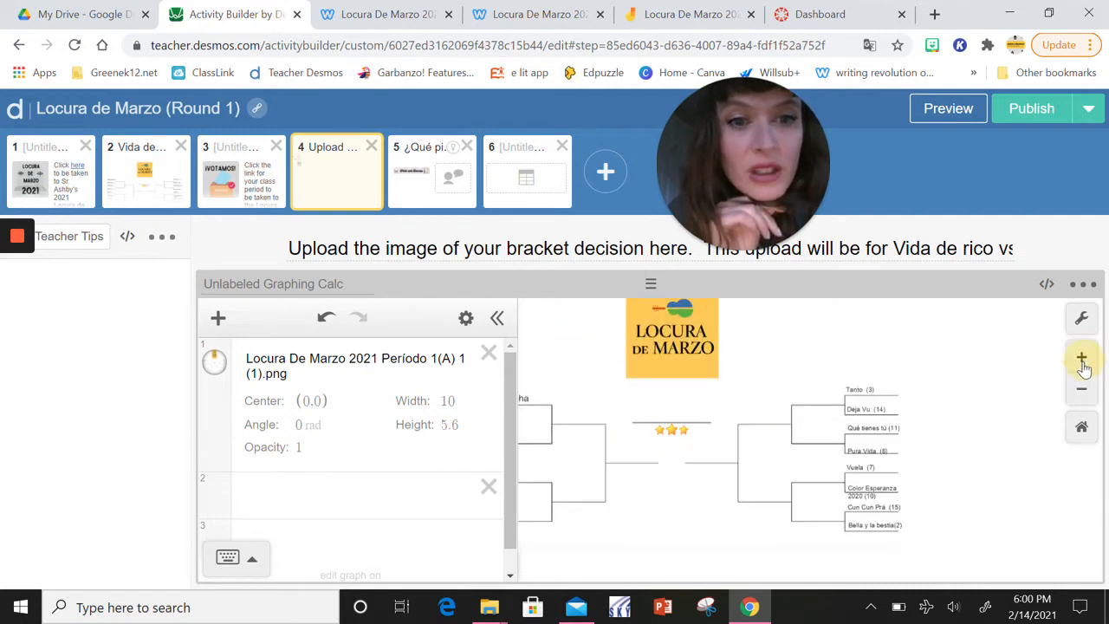
pyautogui.click(1081, 357)
pyautogui.click(1074, 395)
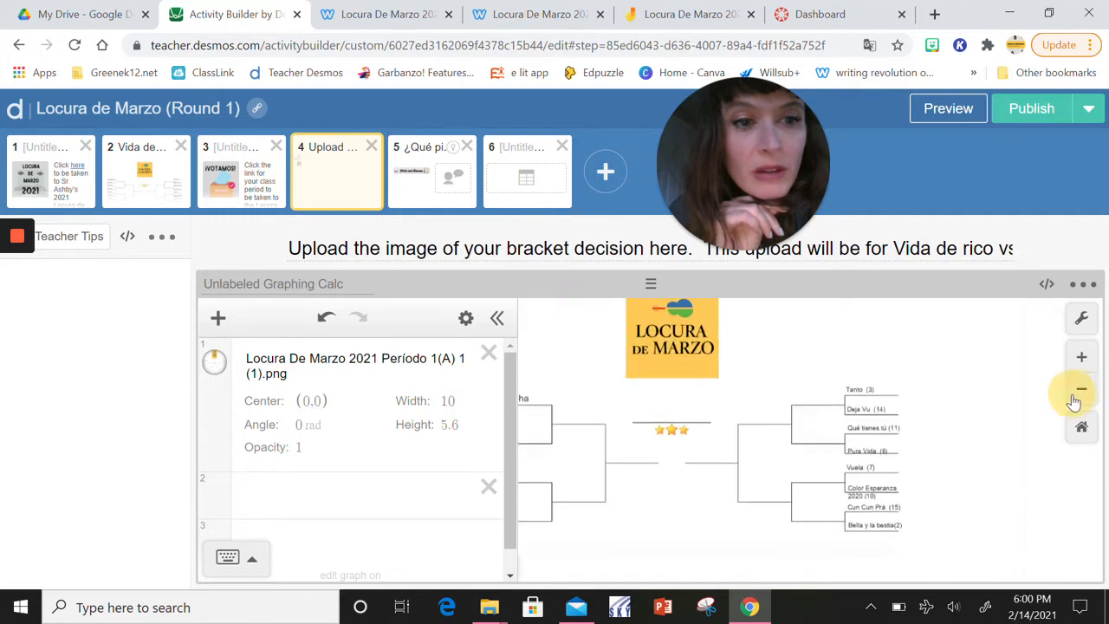
pyautogui.moveTo(756, 445); pyautogui.dragTo(856, 465)
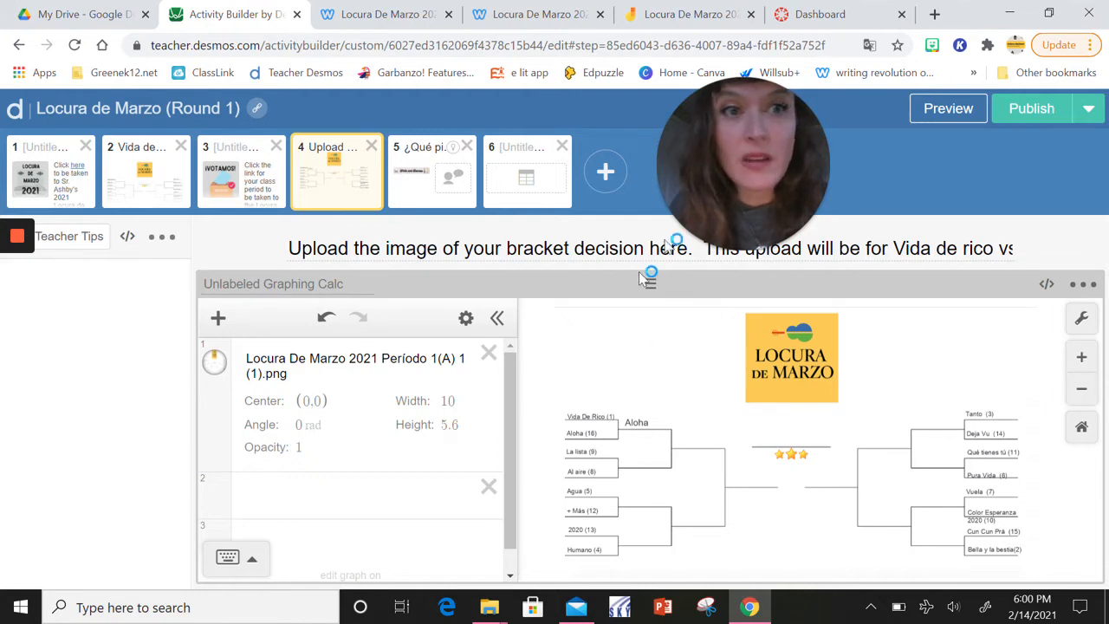
# Check screen 4 in the student preview, close it, and delete the bracket image from the graph
pyautogui.click(953, 115)
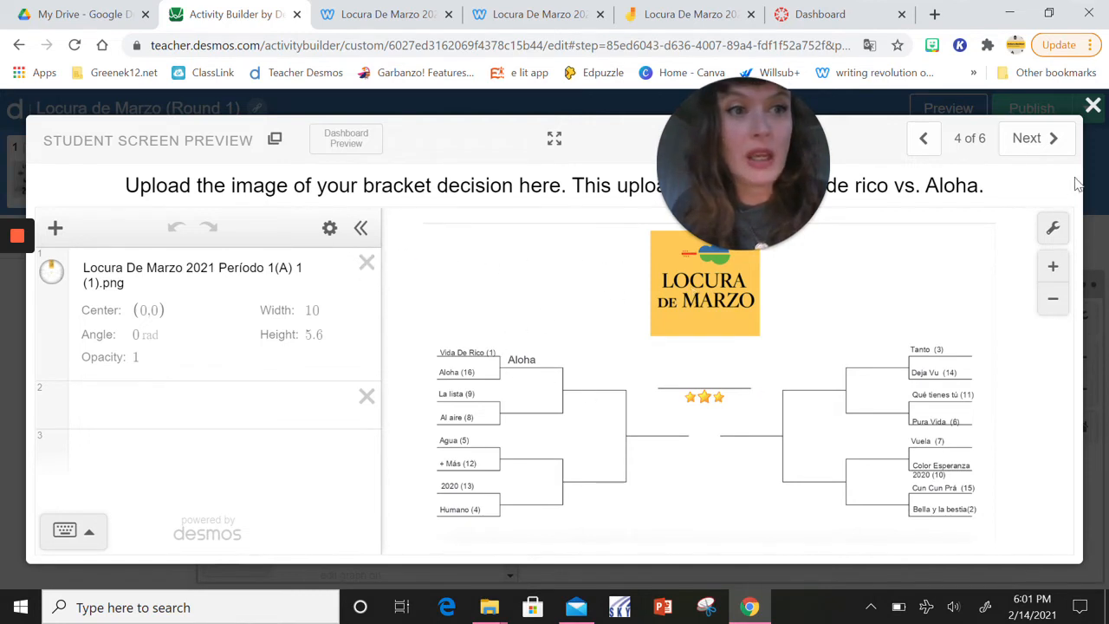
pyautogui.click(1092, 107)
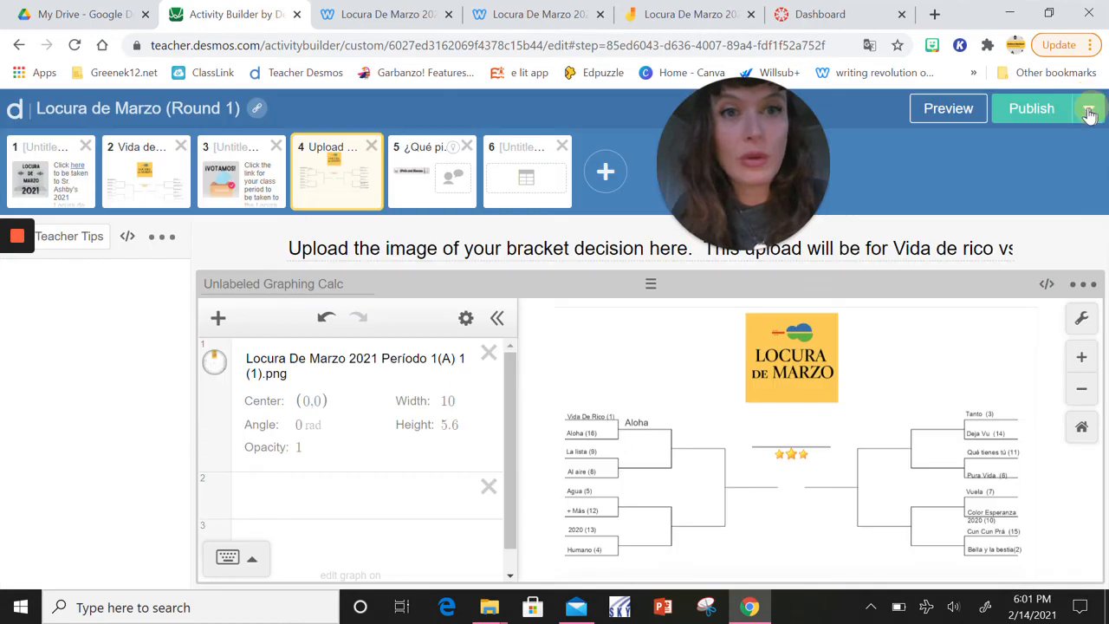
pyautogui.click(491, 354)
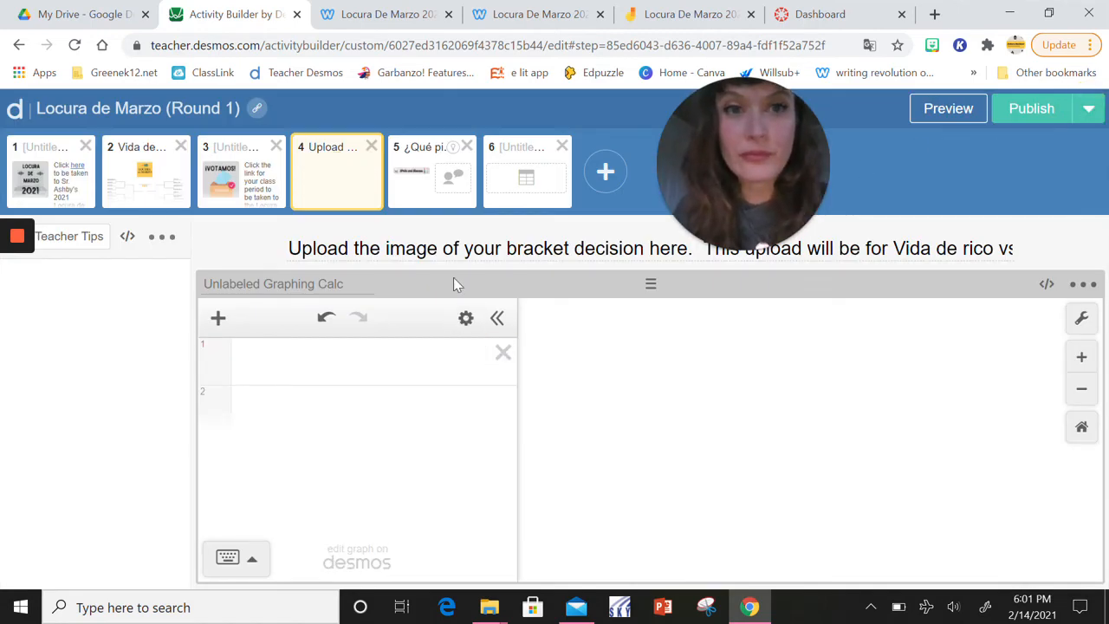
# Open screen 5 with the Write and Discuss banner and read its Teacher Moves tips for running the discussion
pyautogui.click(404, 206)
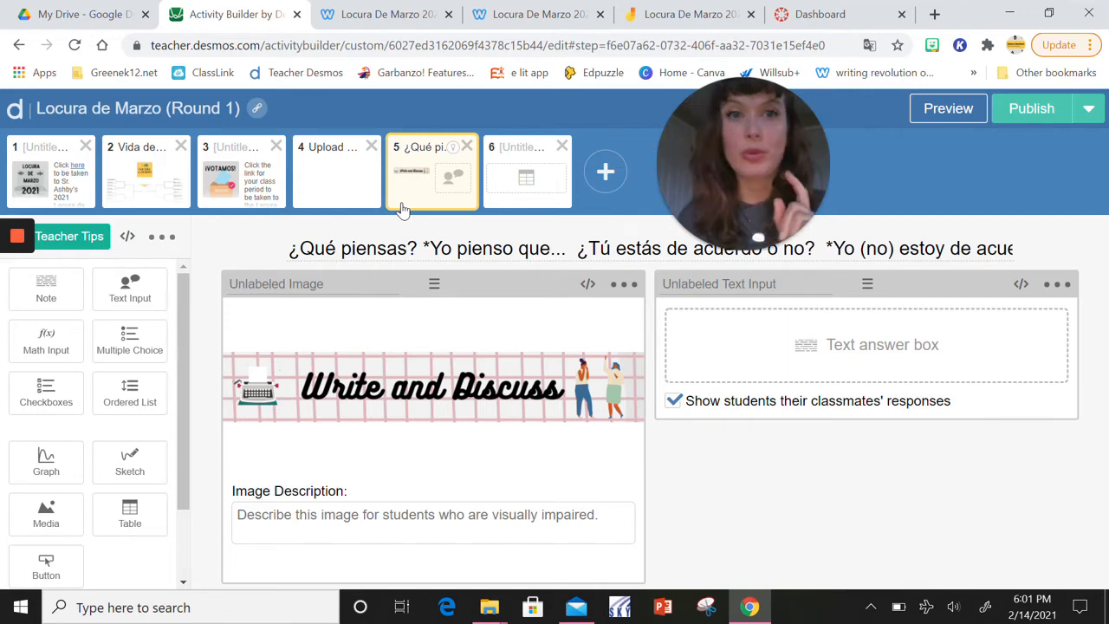
pyautogui.click(67, 239)
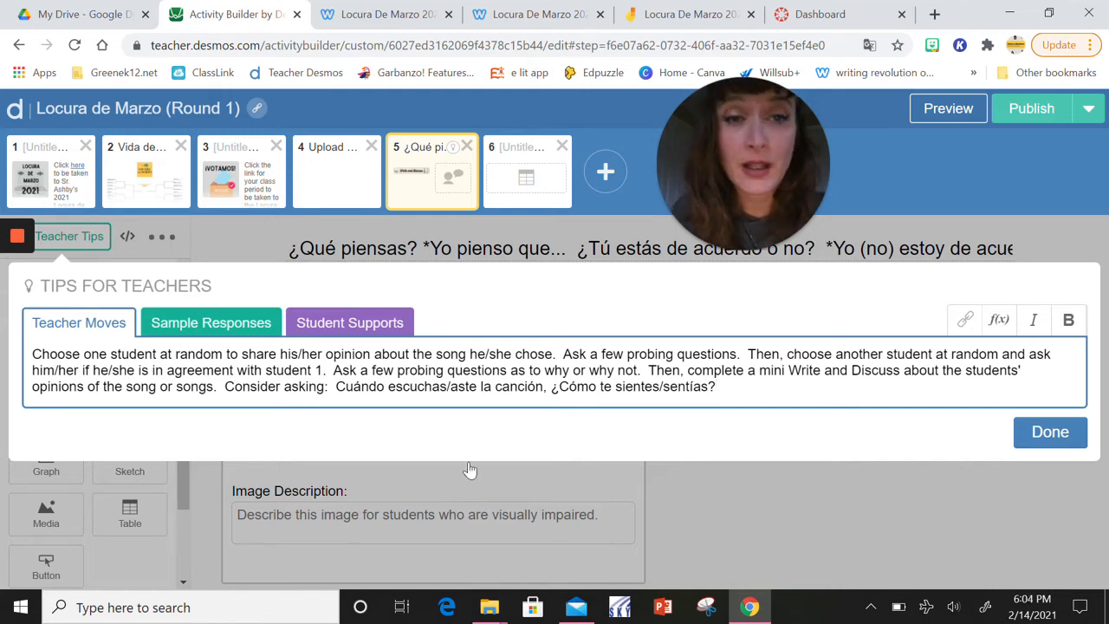
pyautogui.click(1030, 440)
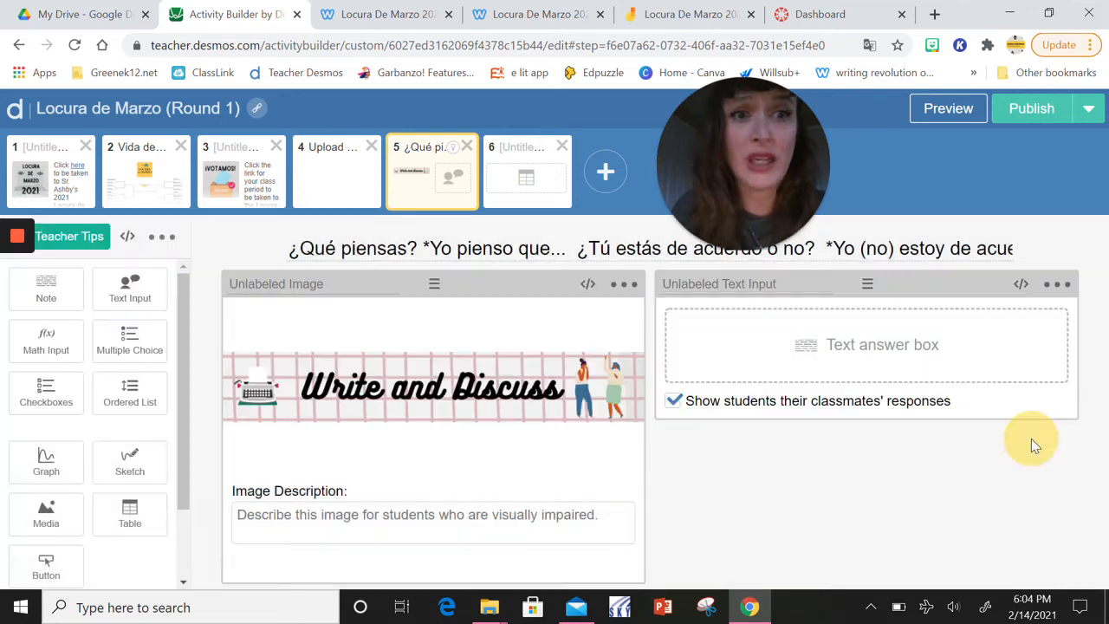
pyautogui.click(724, 350)
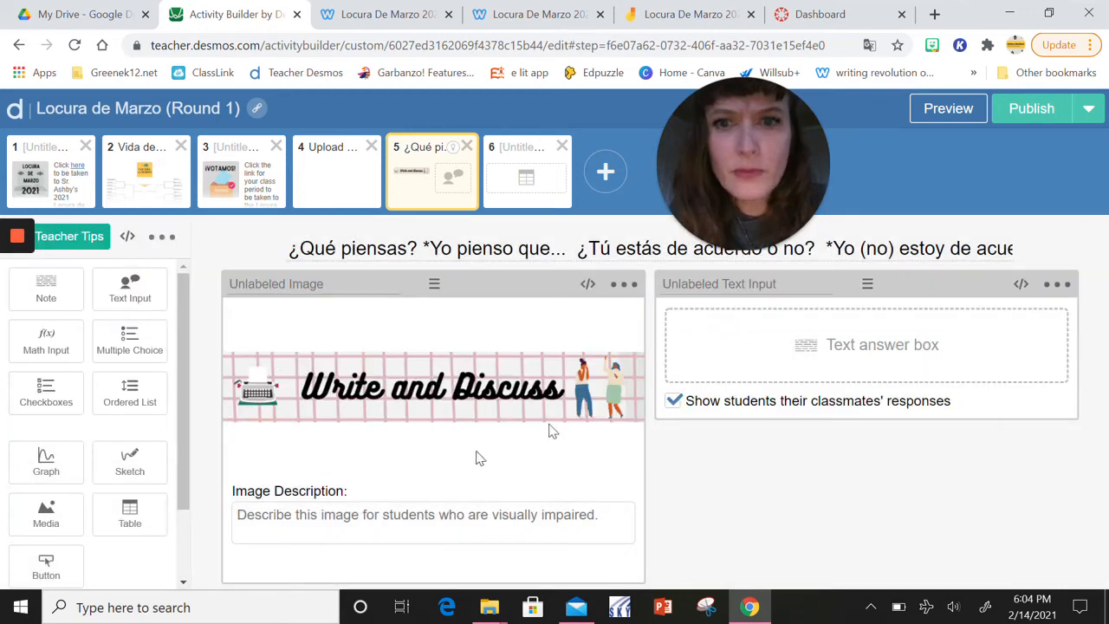
# Preview screen 5 as a student and write that one classmate "prefiere la canción Aloha porque es una canción energética."
pyautogui.click(944, 108)
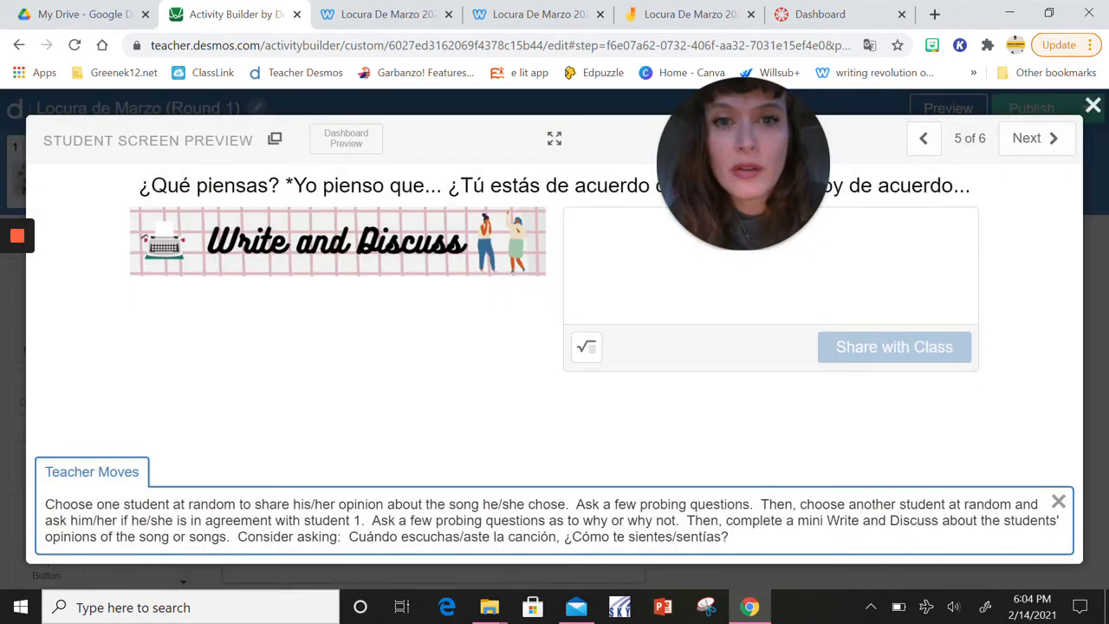
pyautogui.click(584, 234)
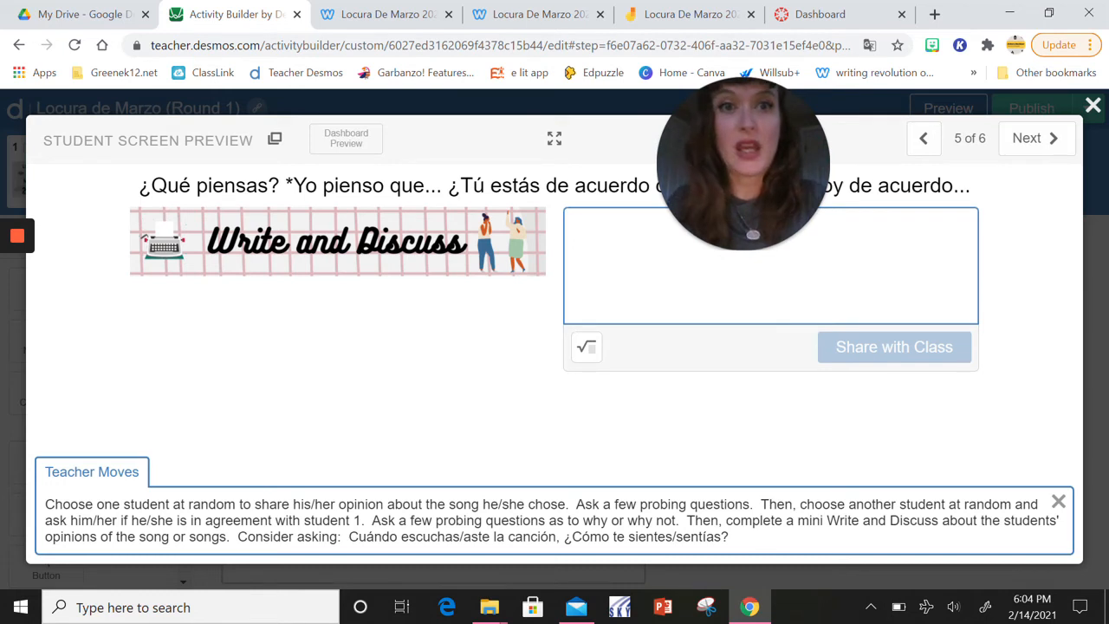
pyautogui.write('Xa')
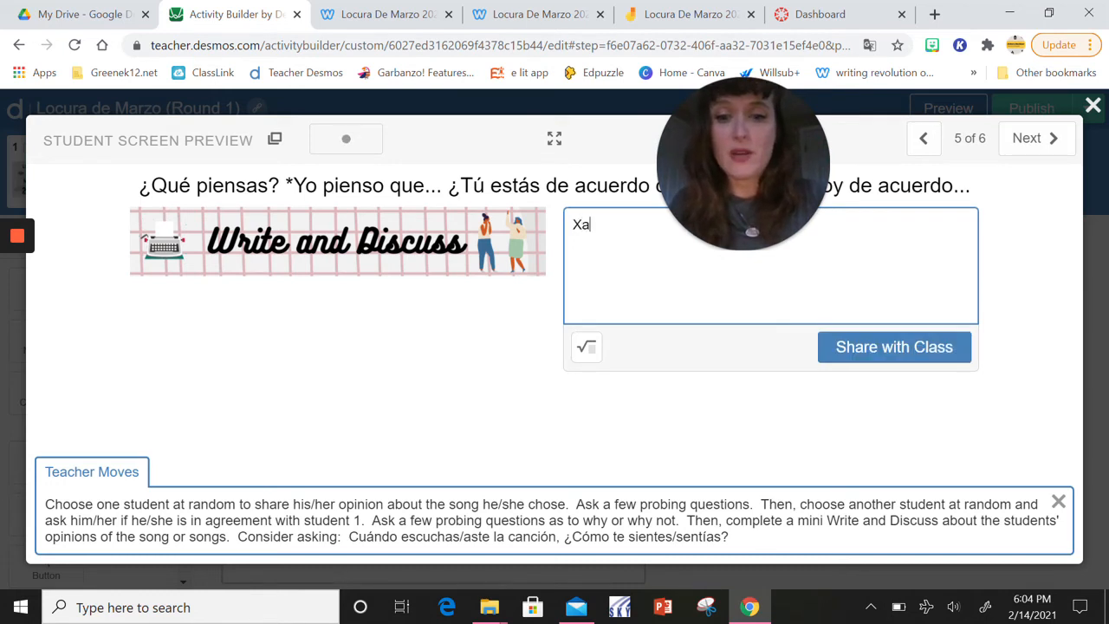
pyautogui.write('vier pre')
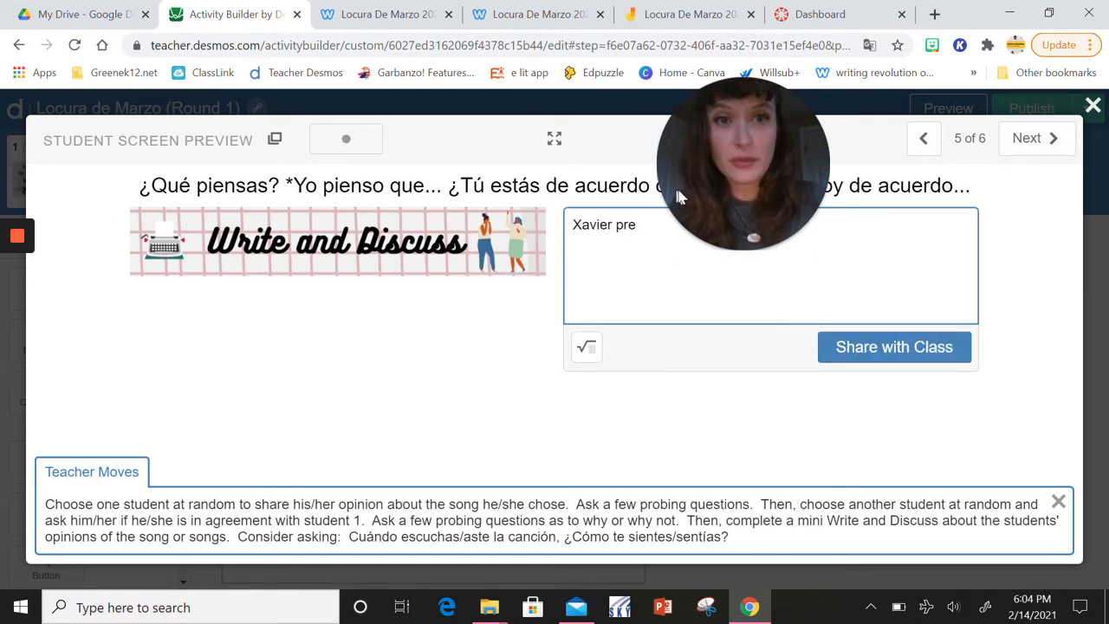
pyautogui.moveTo(678, 195); pyautogui.dragTo(315, 371)
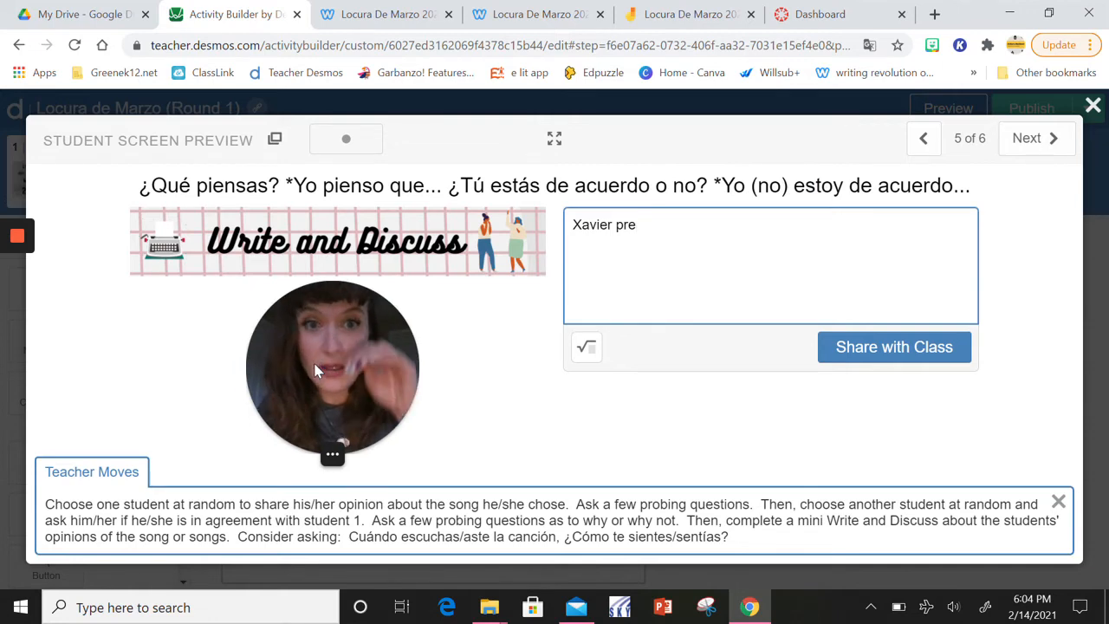
pyautogui.write('fiere')
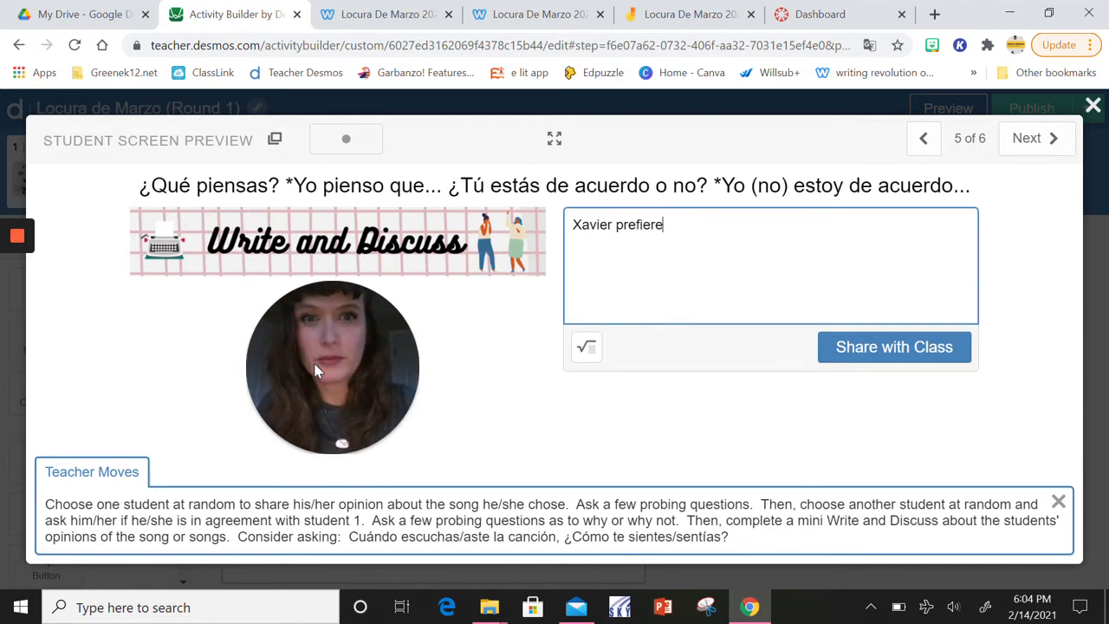
pyautogui.write(' la canci')
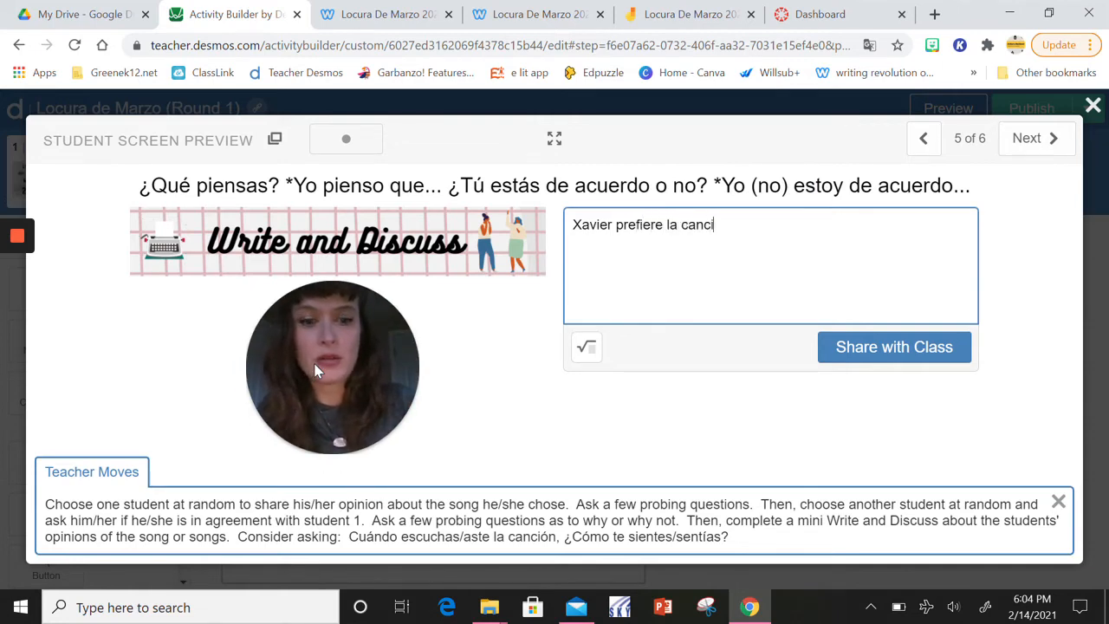
pyautogui.write('ón Alo')
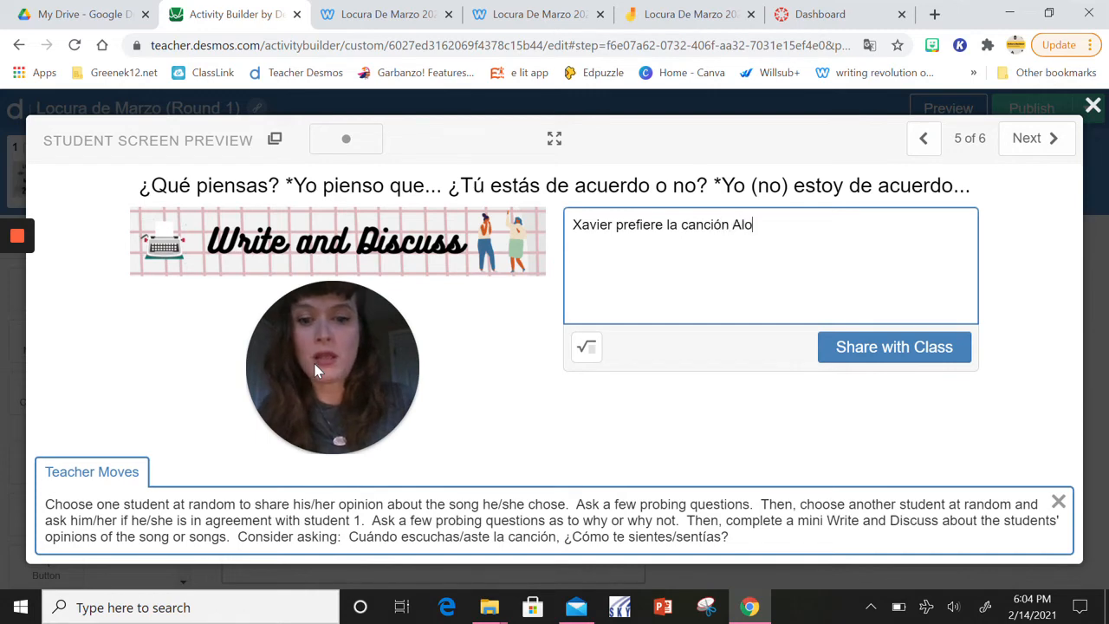
pyautogui.write('ha porque es')
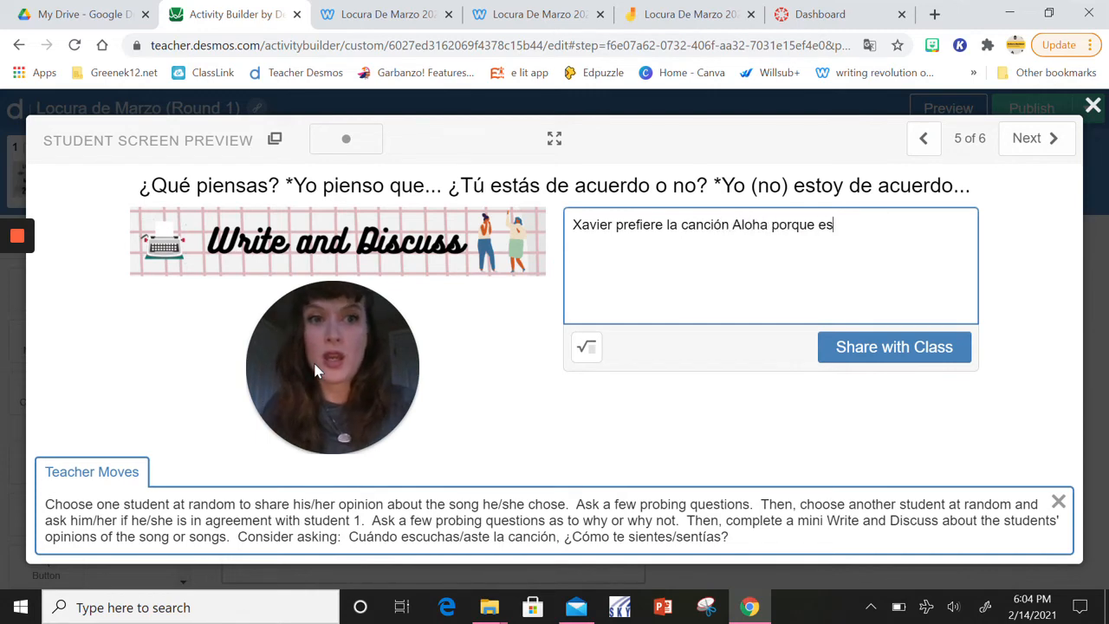
pyautogui.write(' una  can')
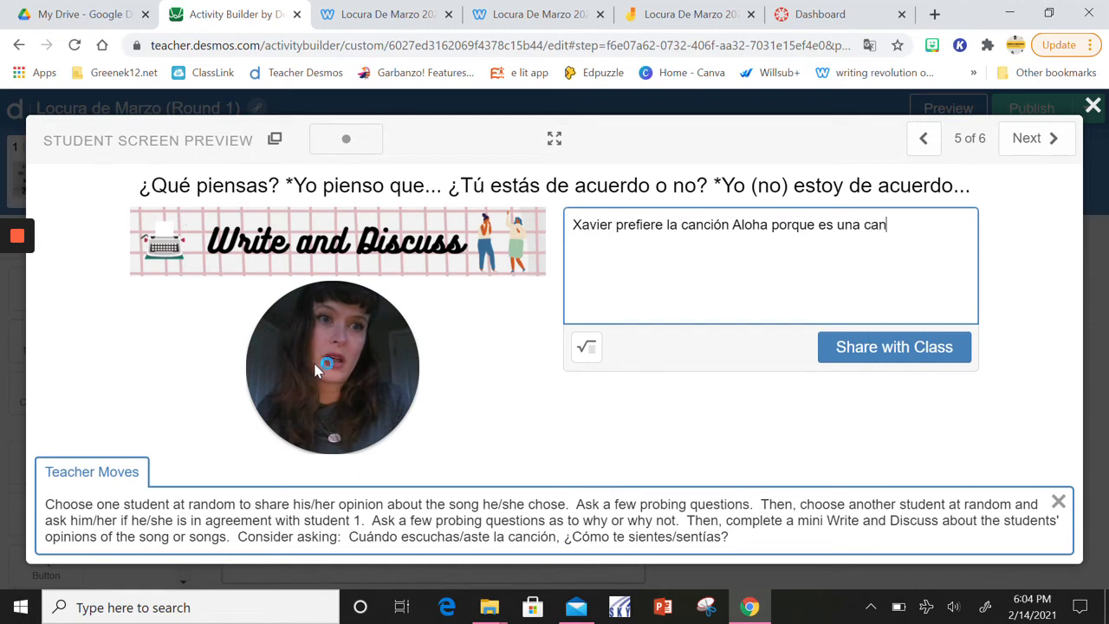
pyautogui.write('ción ene')
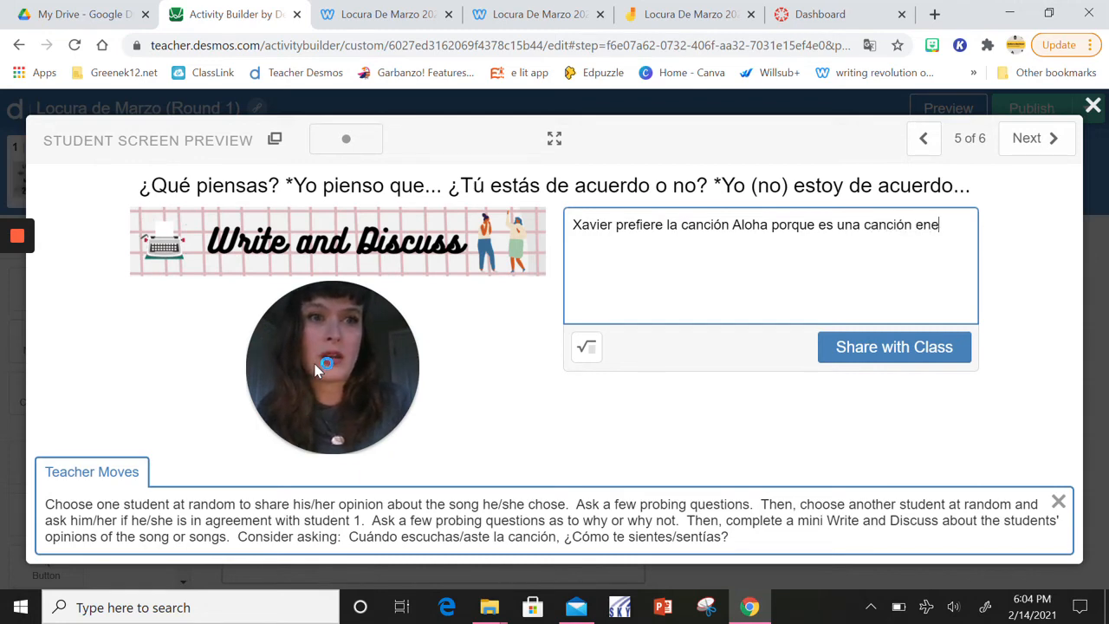
pyautogui.write('rgé')
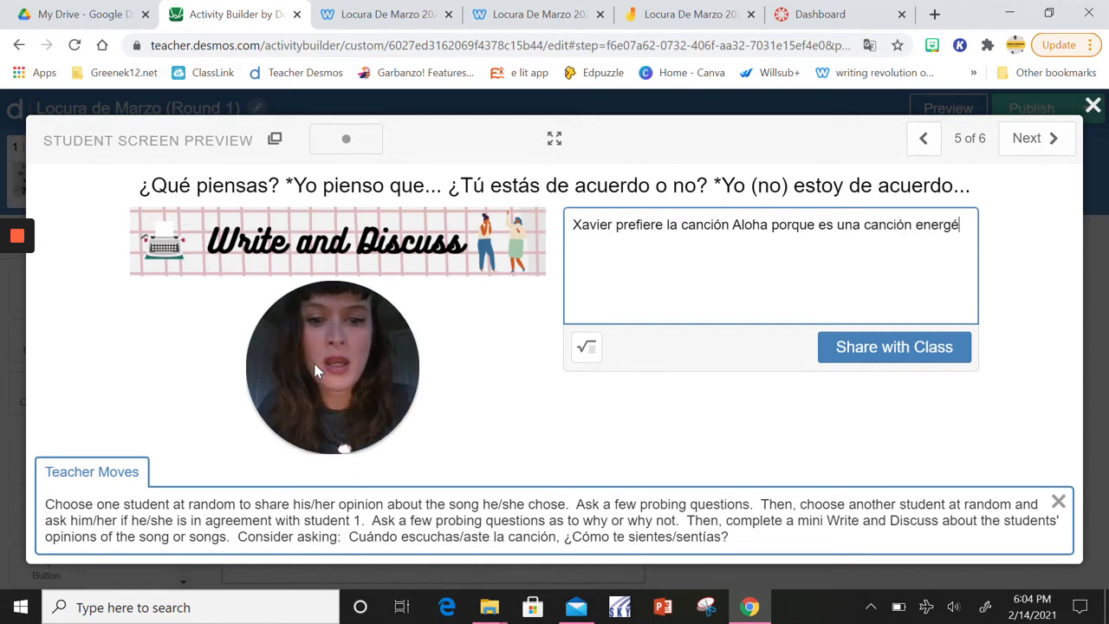
pyautogui.write('tica.  ')
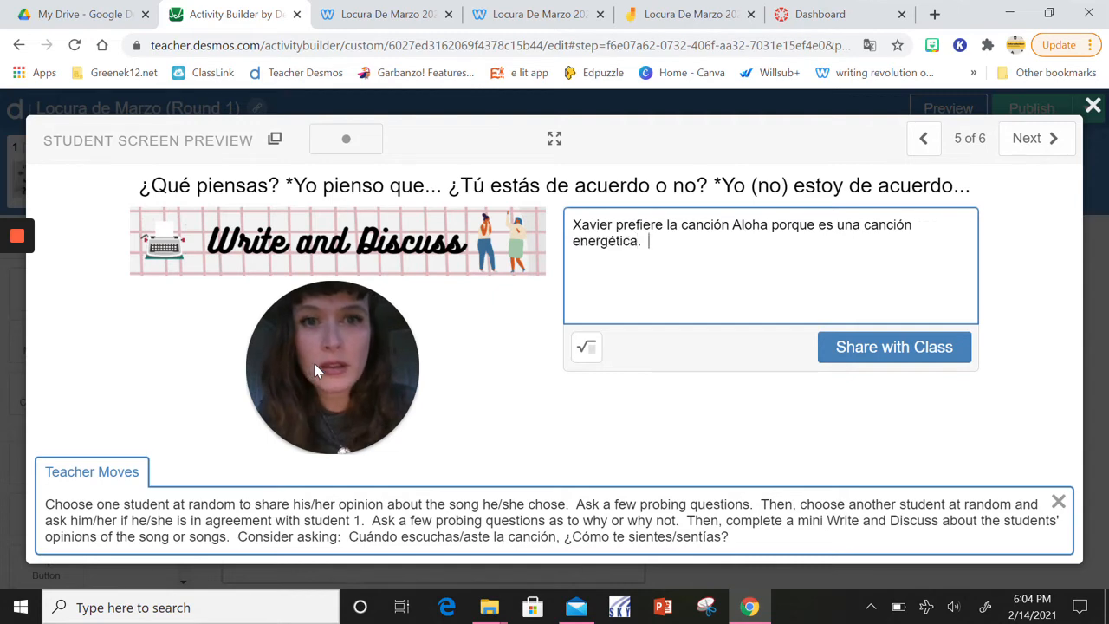
pyautogui.write('A B')
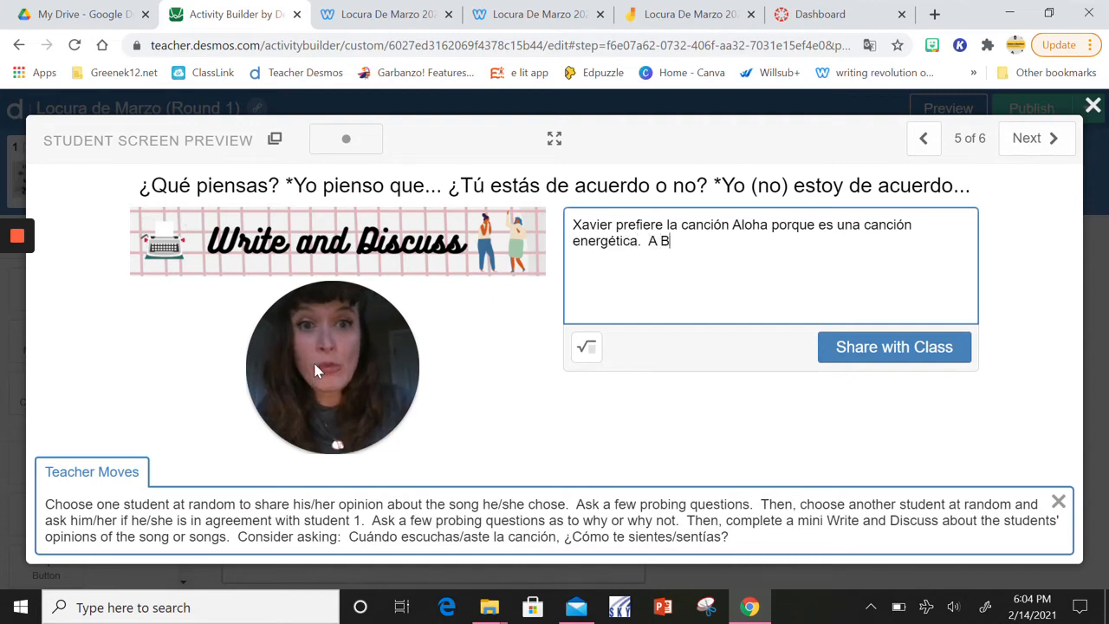
pyautogui.press('BackSpace')
pyautogui.press('BackSpace')
pyautogui.press('BackSpace')
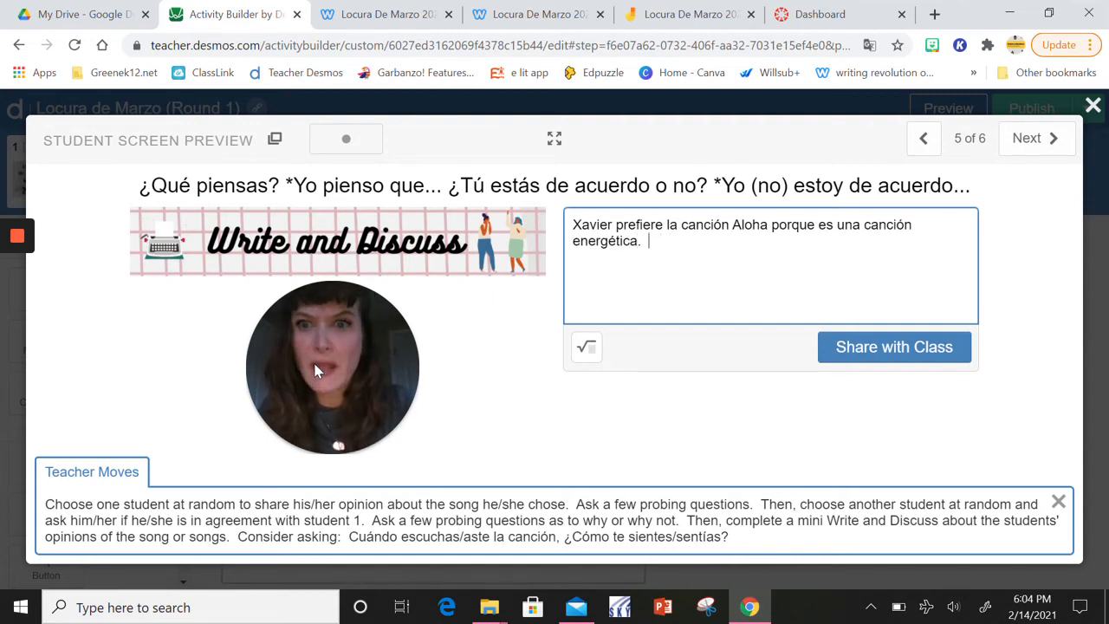
# Add that a second classmate "está de acuerdo con" the first "porque a él le gusta la canción también," and close the preview
pyautogui.write('Bobby est')
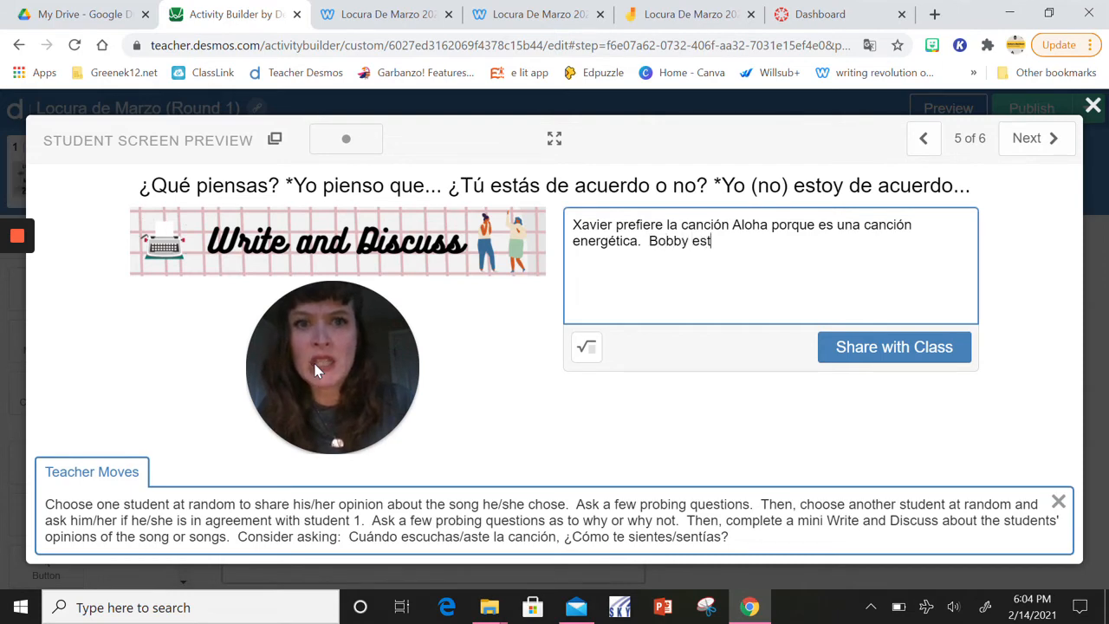
pyautogui.write('á de ac')
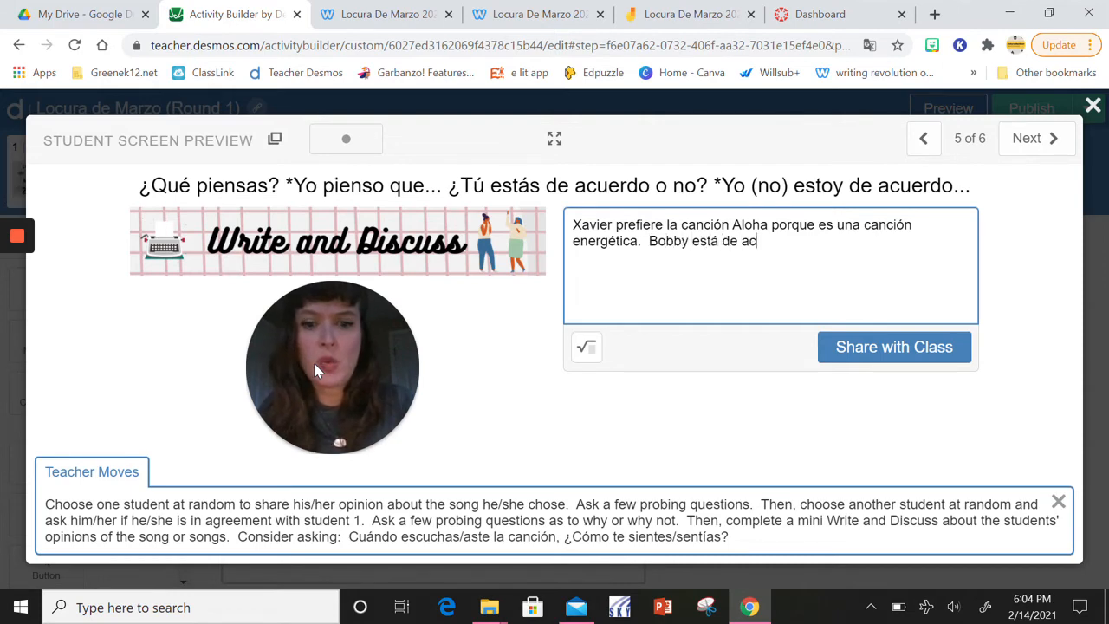
pyautogui.write('uerdo con ')
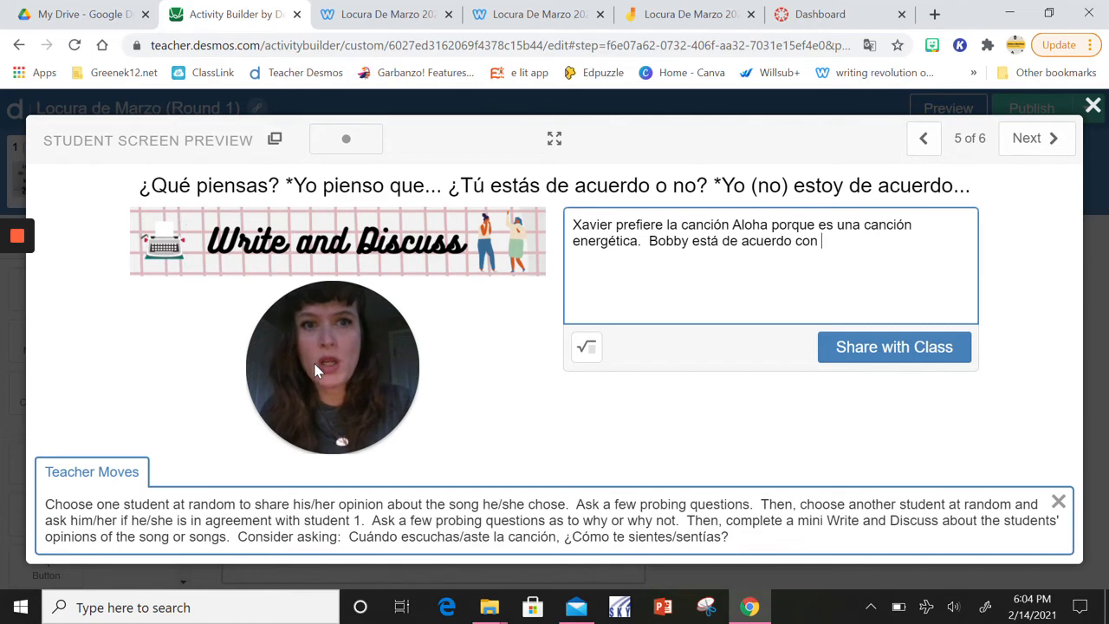
pyautogui.write('Xavier p')
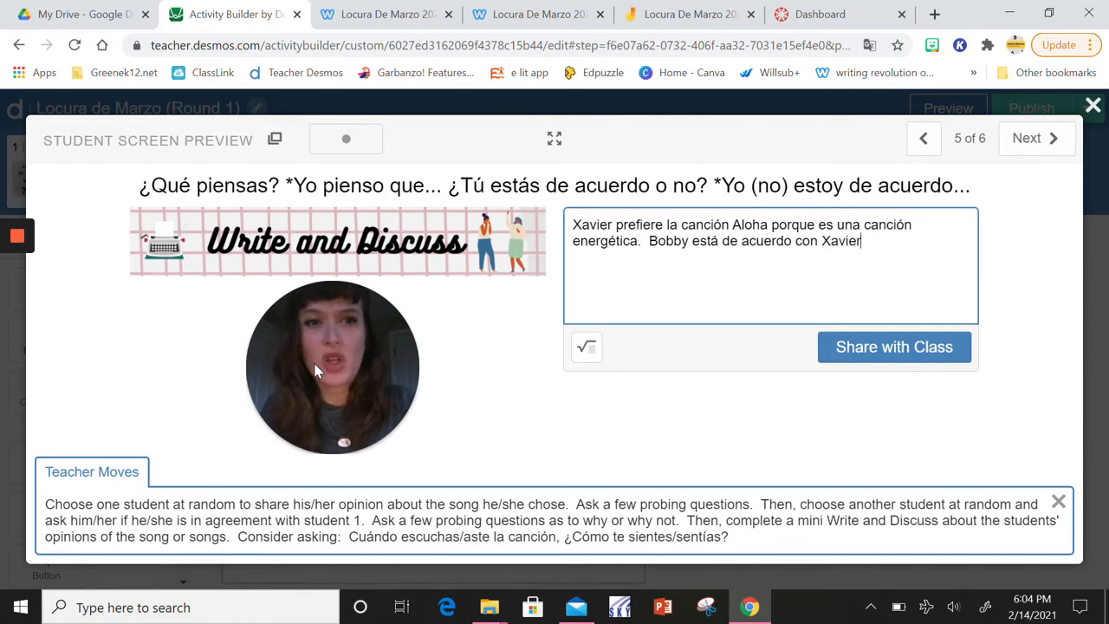
pyautogui.write('orque')
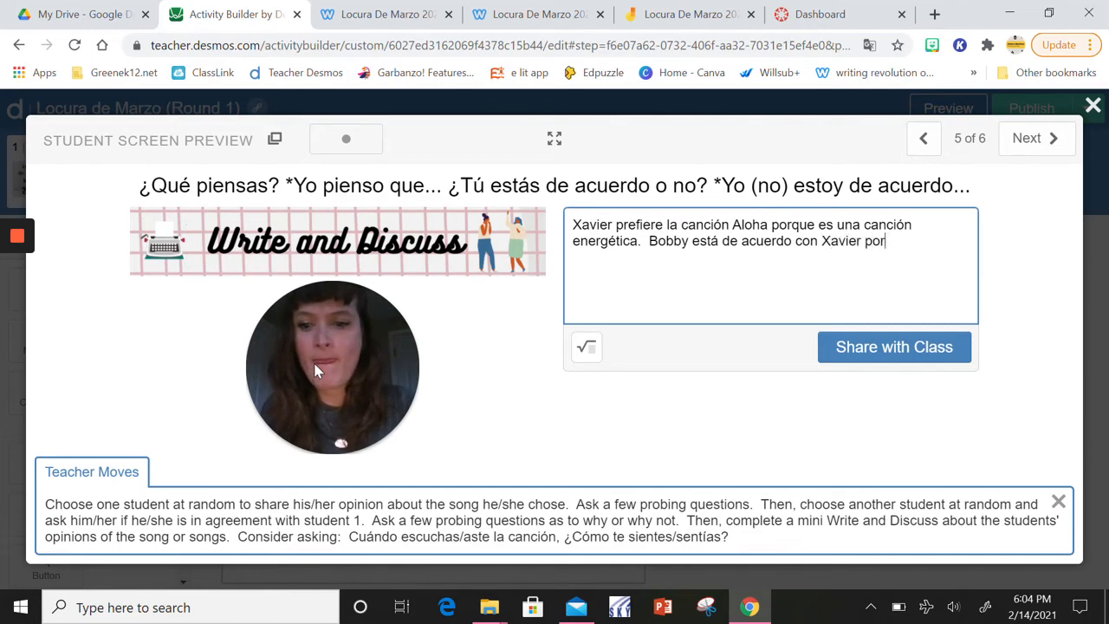
pyautogui.write(' a él ')
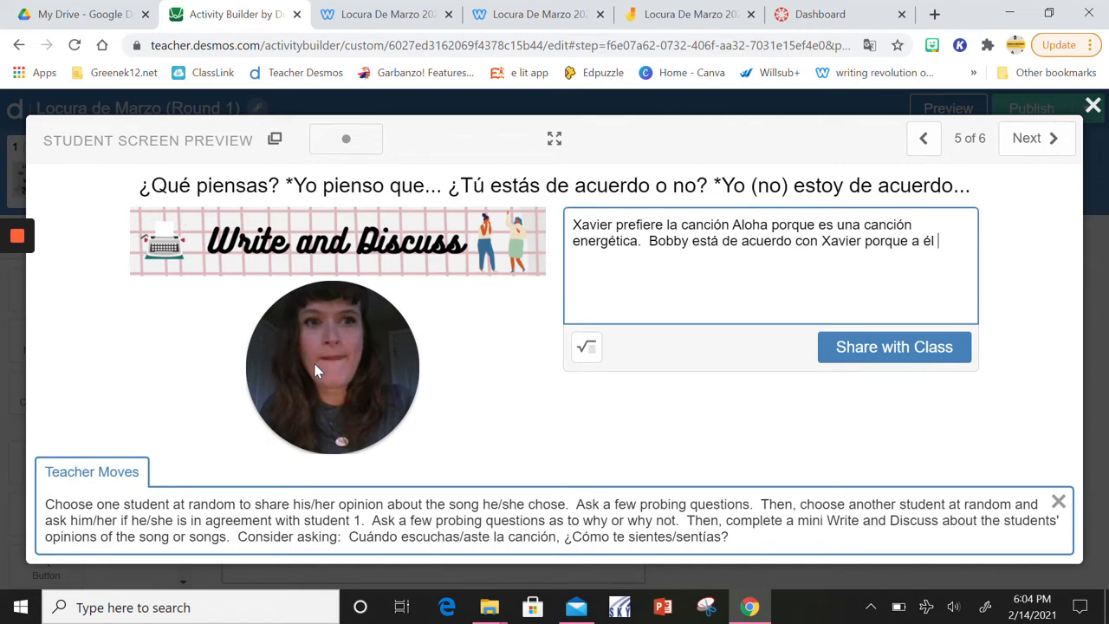
pyautogui.write('le gusta la ')
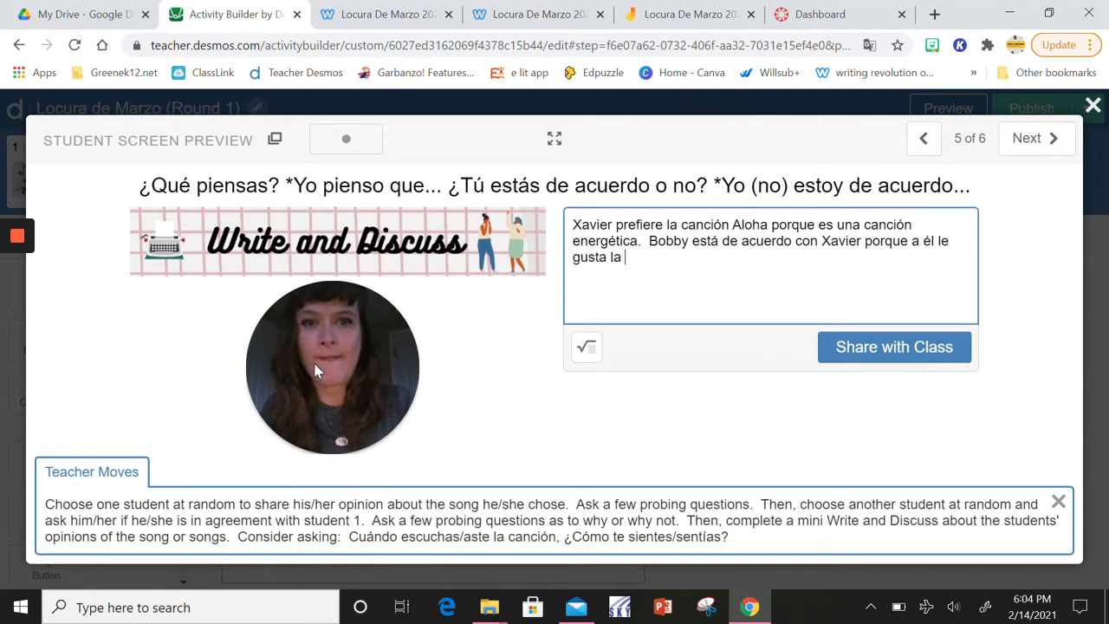
pyautogui.write('canción tam')
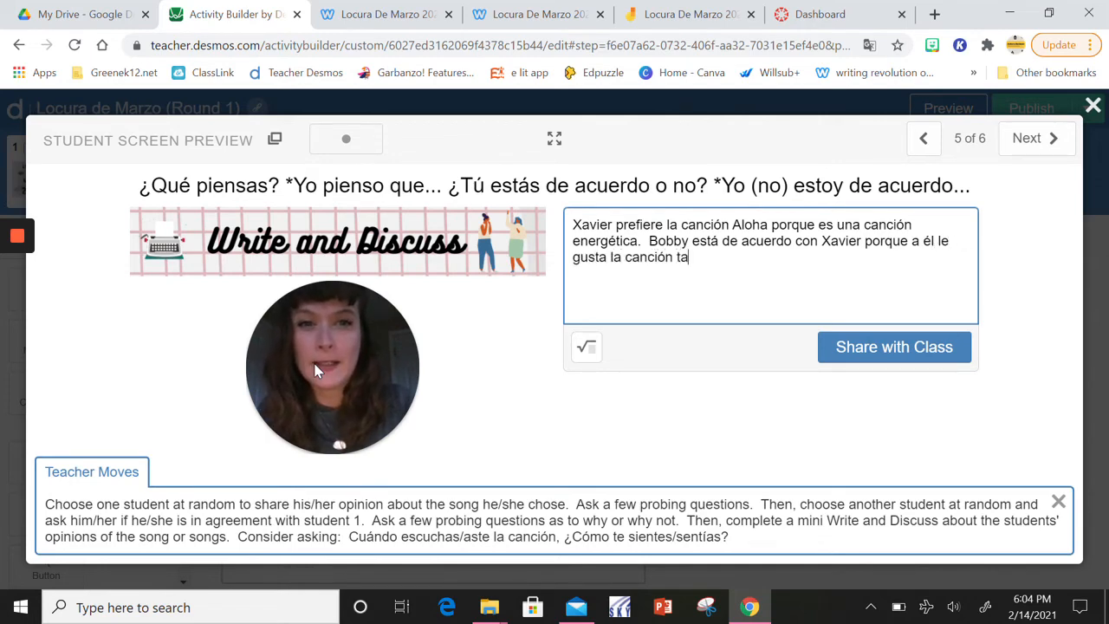
pyautogui.write('bién.')
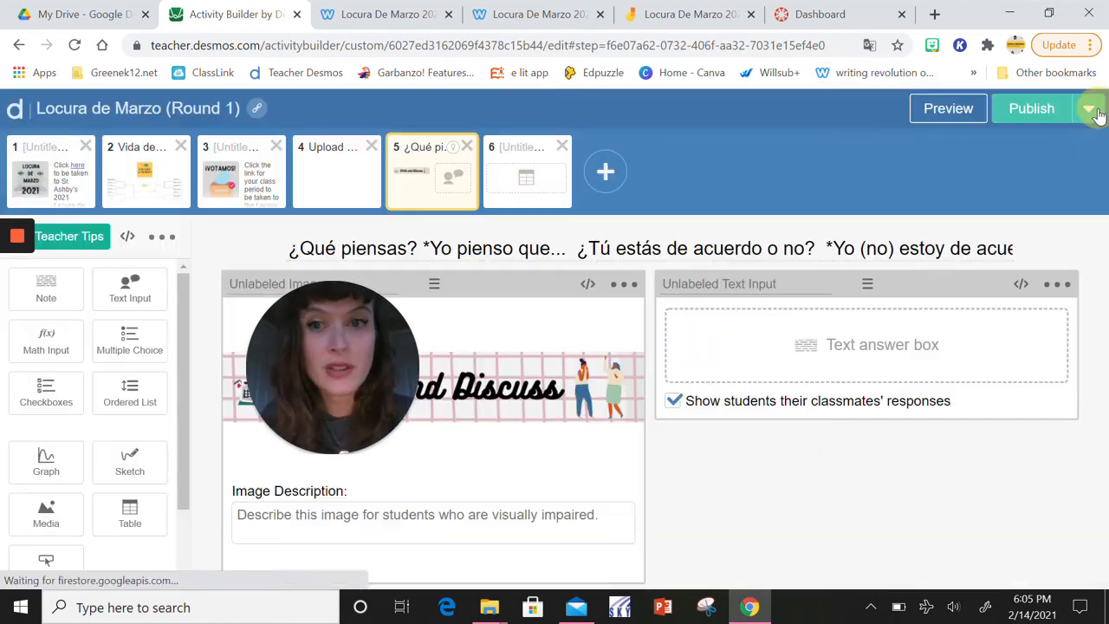
pyautogui.click(1093, 105)
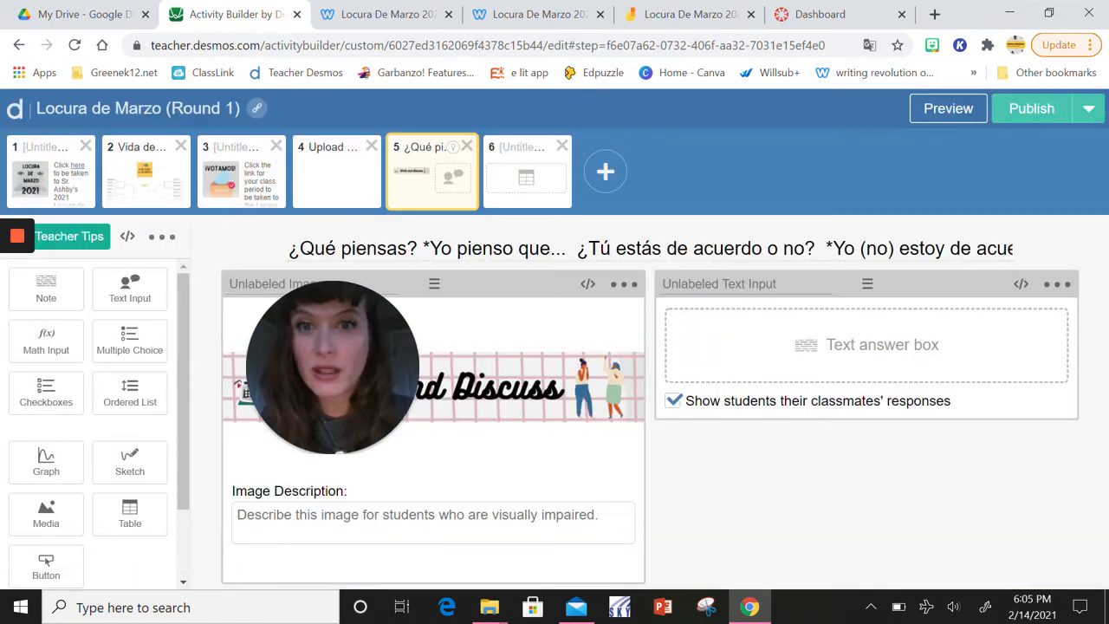
# Open screen 6 with the song preference and points tables and view it in the student preview
pyautogui.rightClick(508, 192)
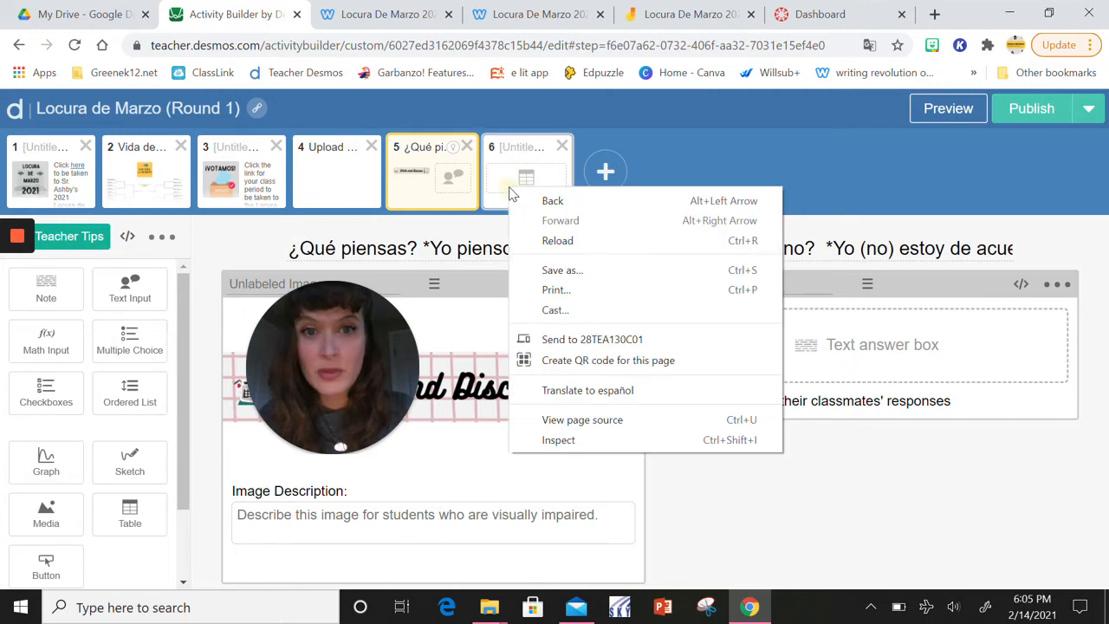
pyautogui.click(504, 191)
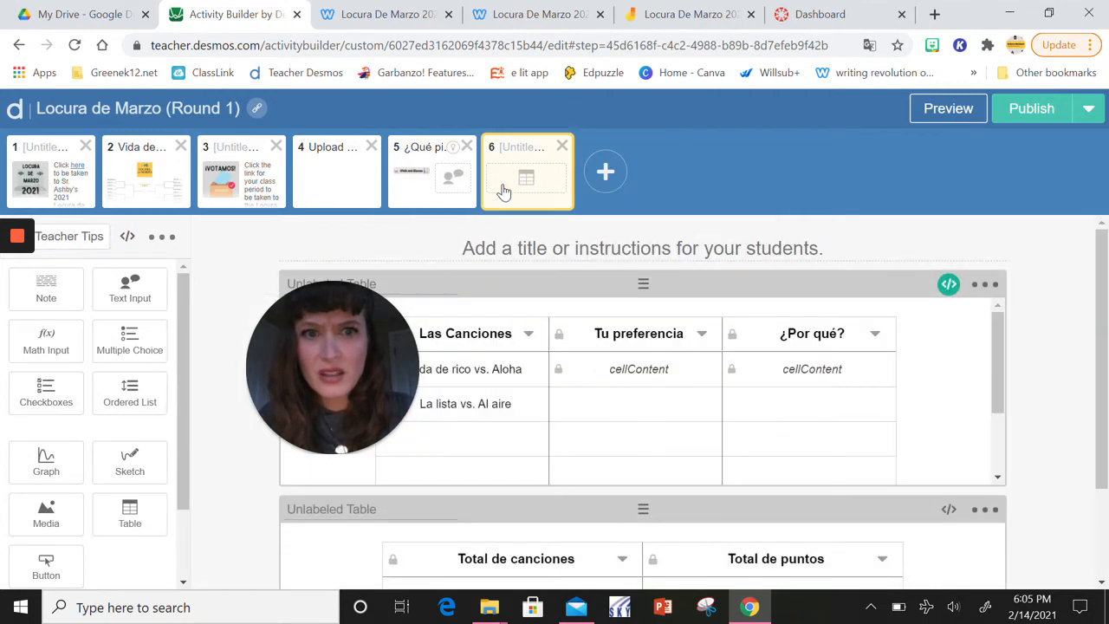
pyautogui.click(939, 113)
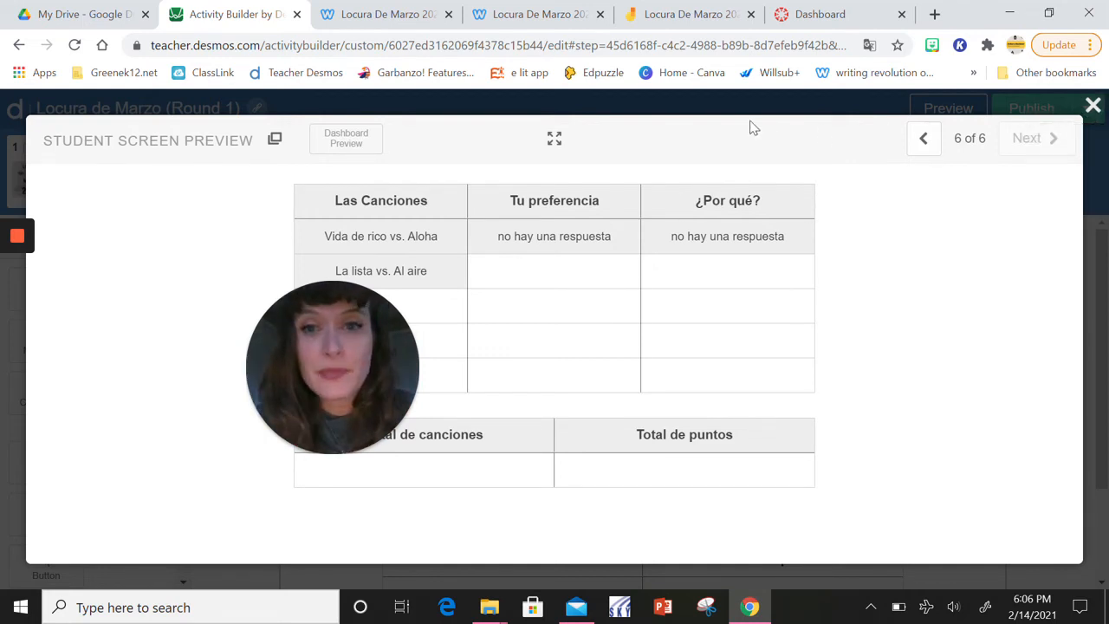
# Return to screen 2, Vida de rico vs. Aloha, in the student preview and choose Aloha as the preferred song
pyautogui.click(922, 141)
pyautogui.click(921, 141)
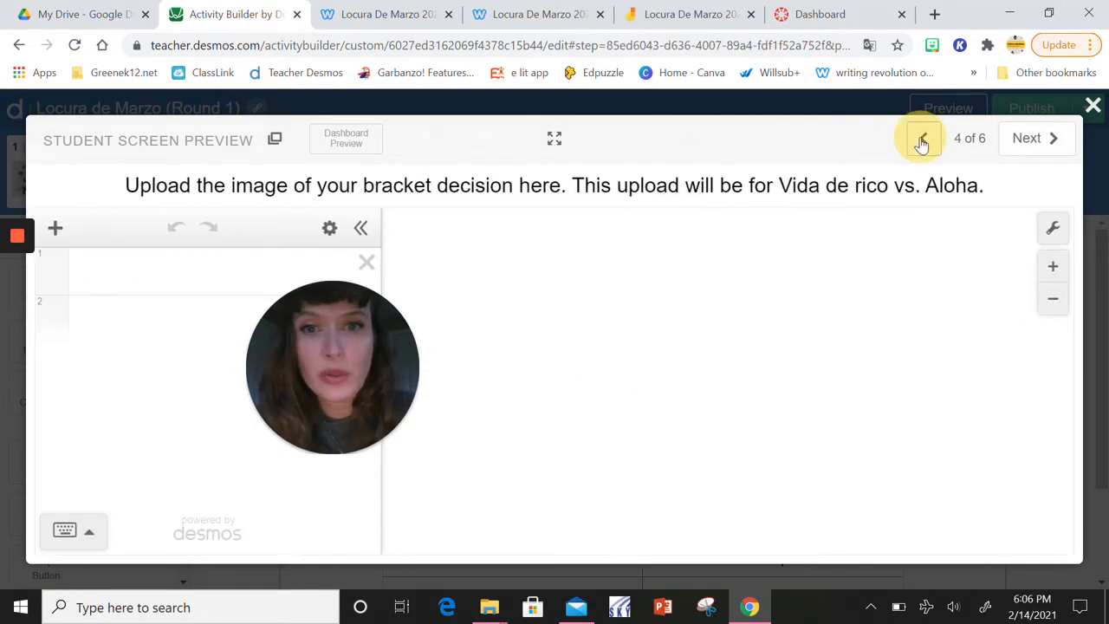
pyautogui.click(921, 141)
pyautogui.click(921, 141)
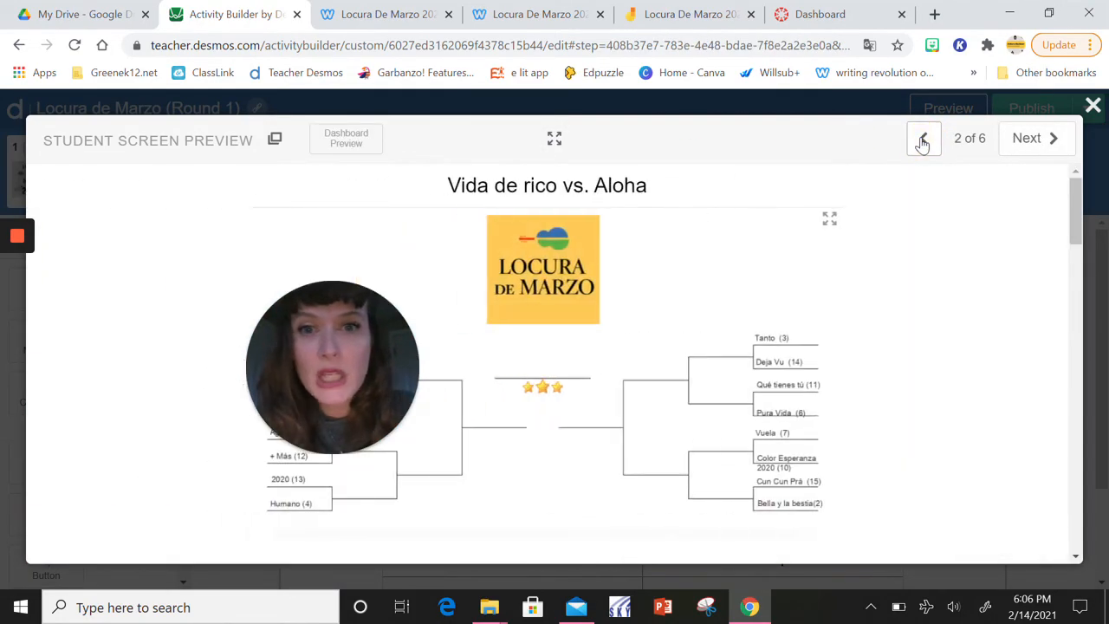
pyautogui.click(922, 141)
pyautogui.click(1055, 140)
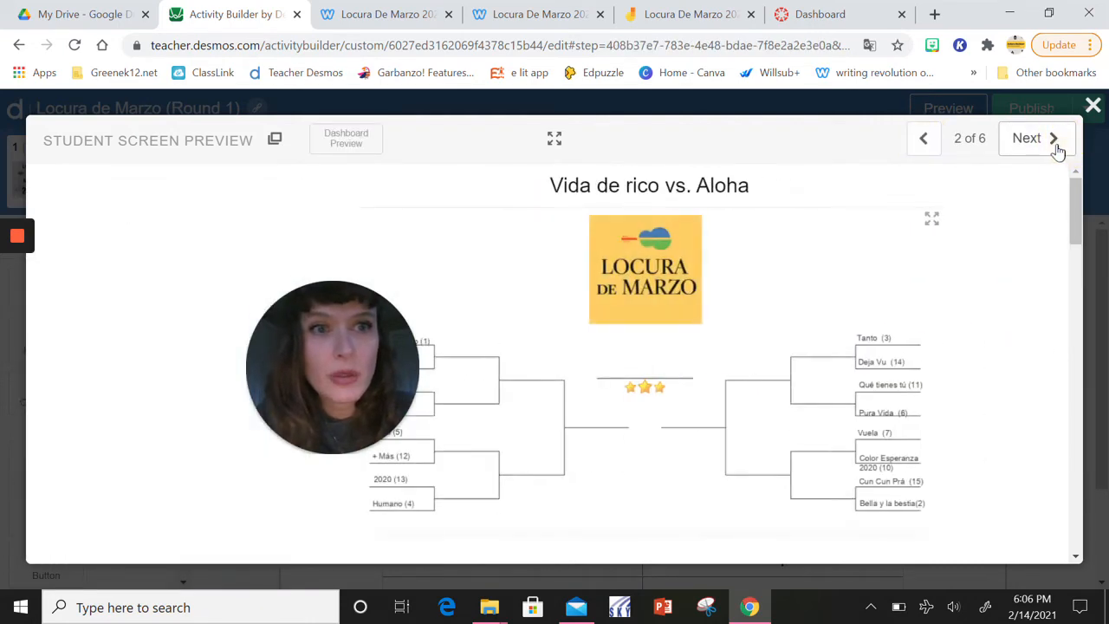
pyautogui.scroll(-5, 685, 321)
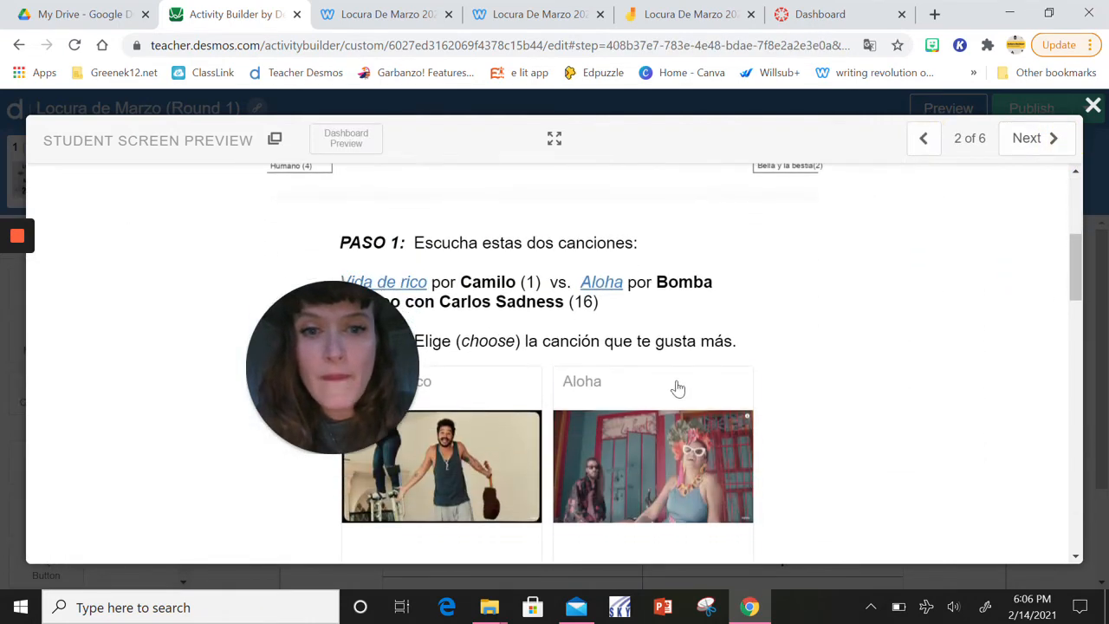
pyautogui.click(676, 390)
# Select Positiva among the picture adjectives that describe the chosen song
pyautogui.scroll(-6, 774, 391)
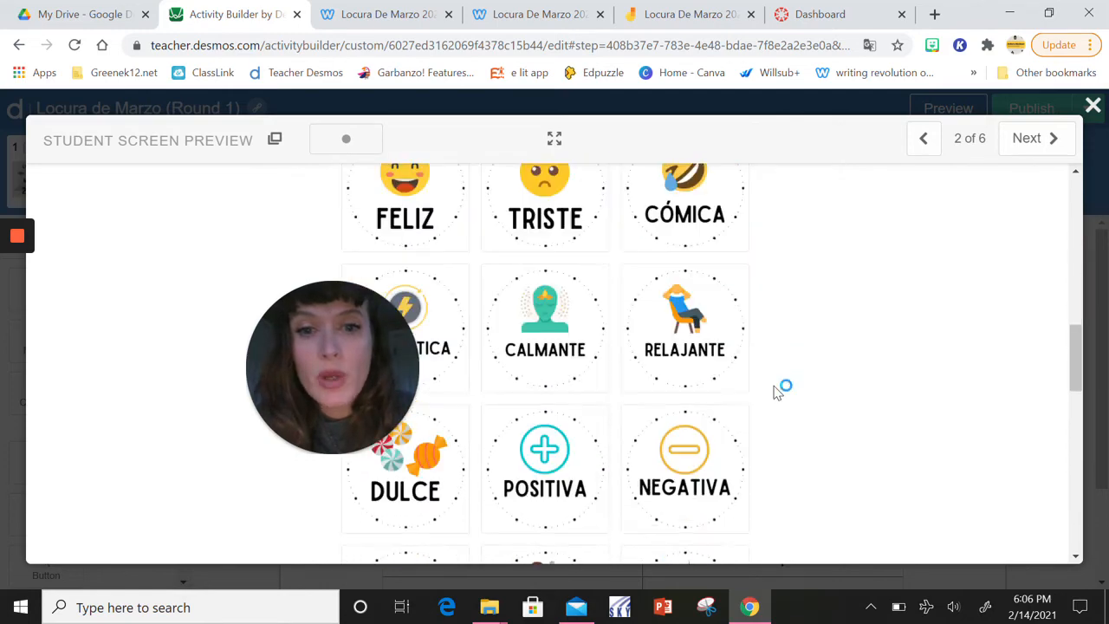
pyautogui.scroll(-6, 776, 391)
pyautogui.scroll(5, 776, 391)
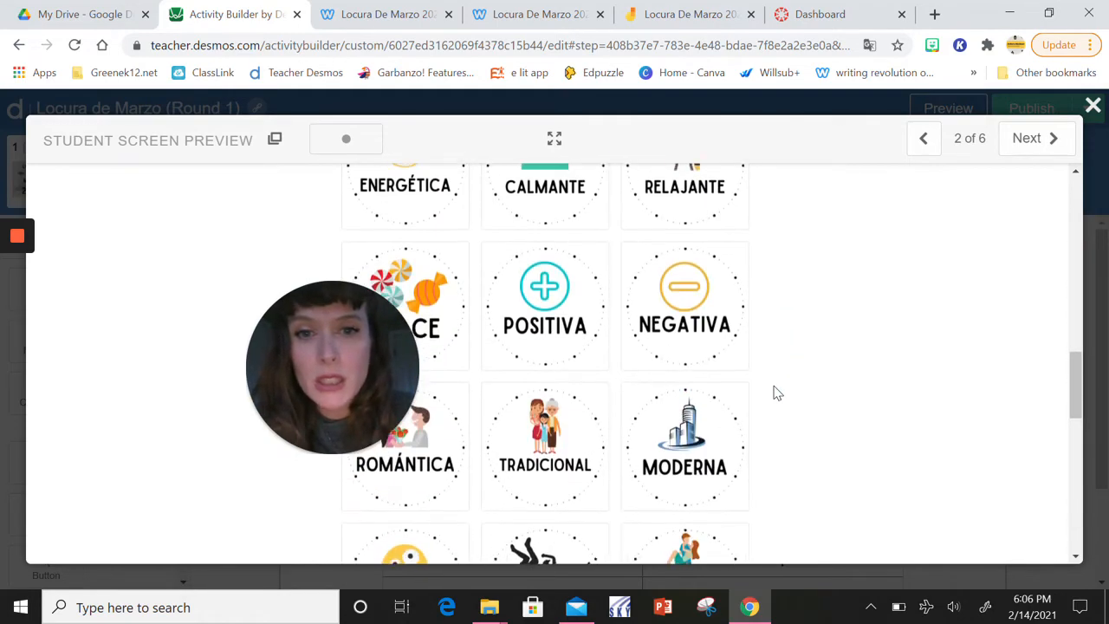
pyautogui.click(581, 353)
pyautogui.scroll(-1, 779, 412)
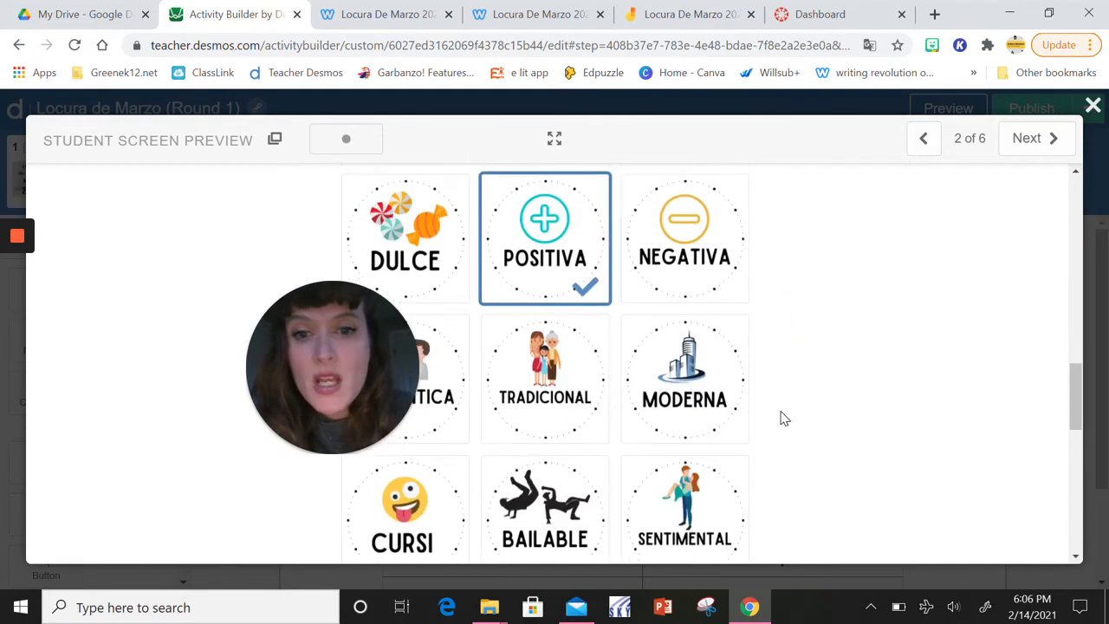
# Add Bailable to the selected adjectives and submit "Me gusta Aloha." as the PASO 4 written description
pyautogui.scroll(-1, 782, 417)
pyautogui.click(544, 451)
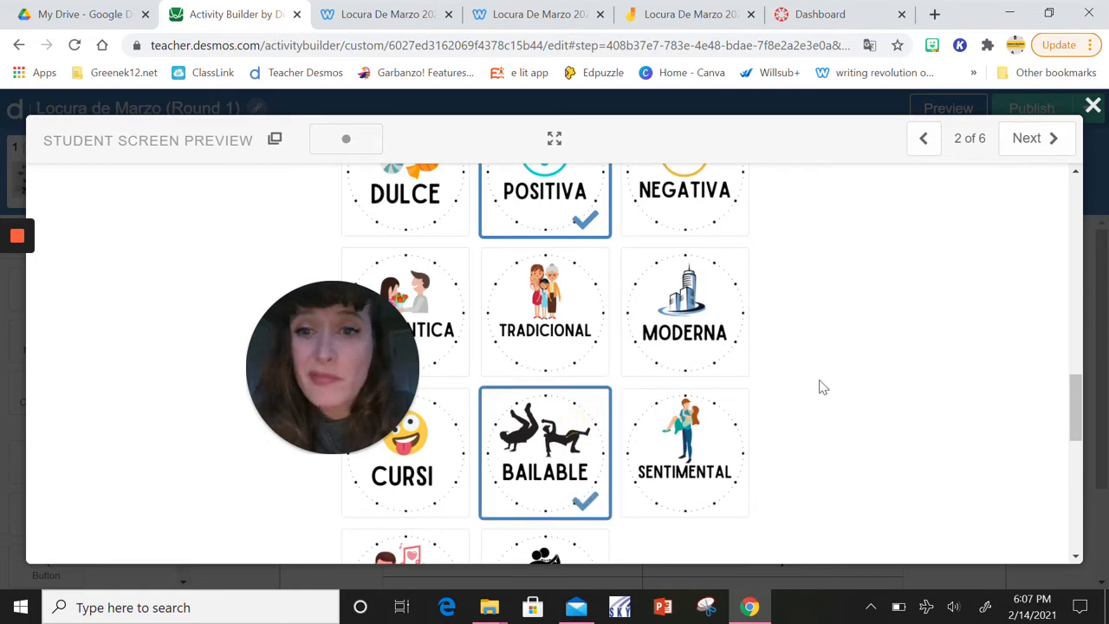
pyautogui.scroll(-5, 822, 387)
pyautogui.click(558, 457)
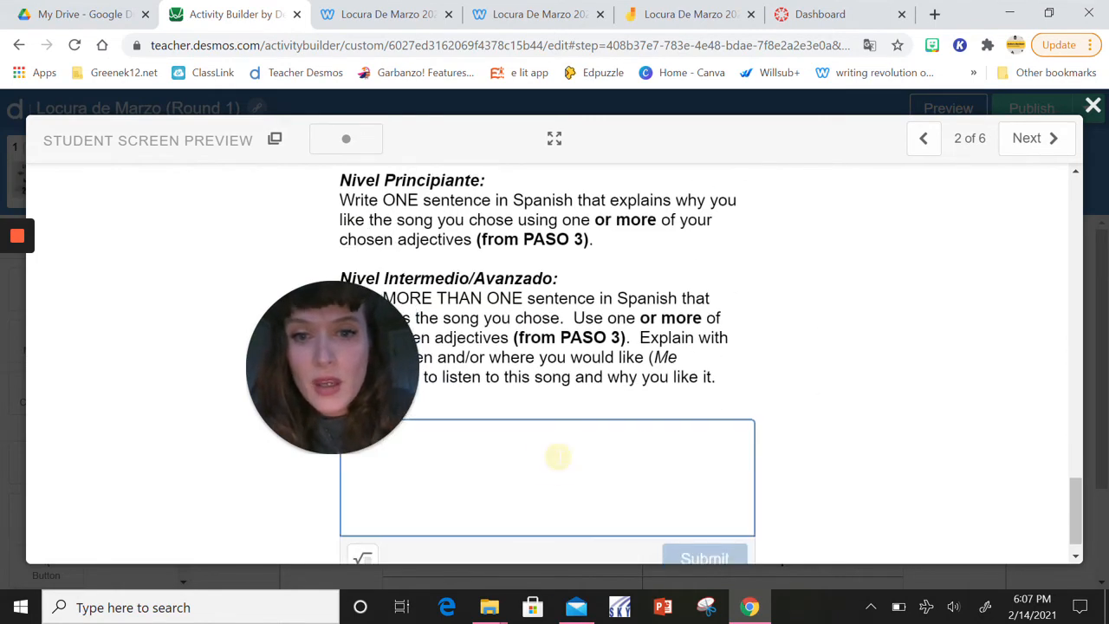
pyautogui.write('Me')
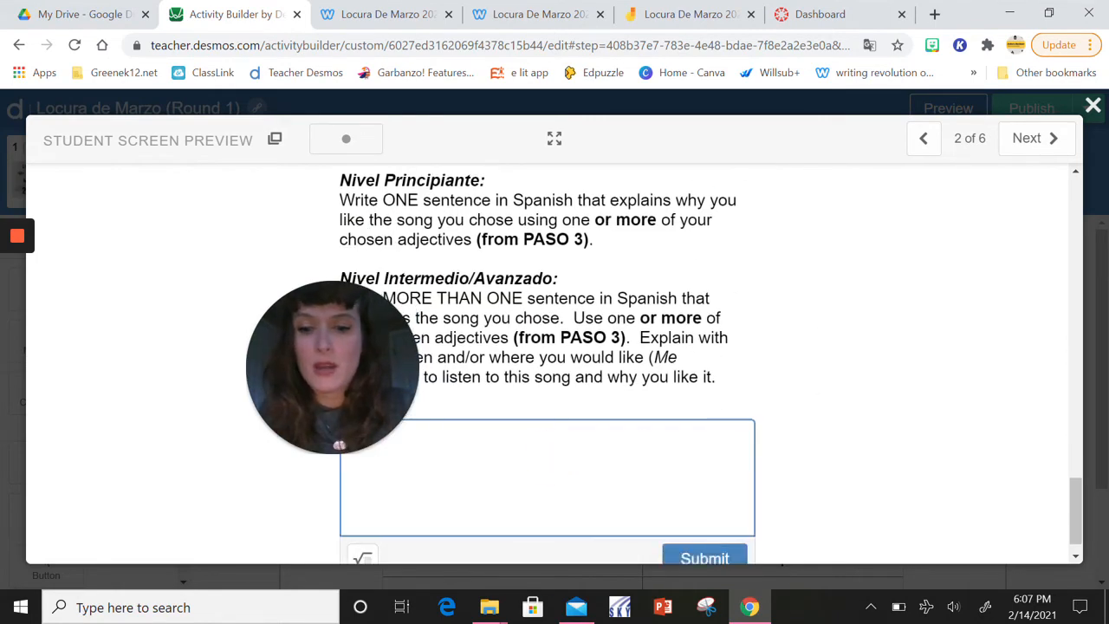
pyautogui.write(' gusta Aloh')
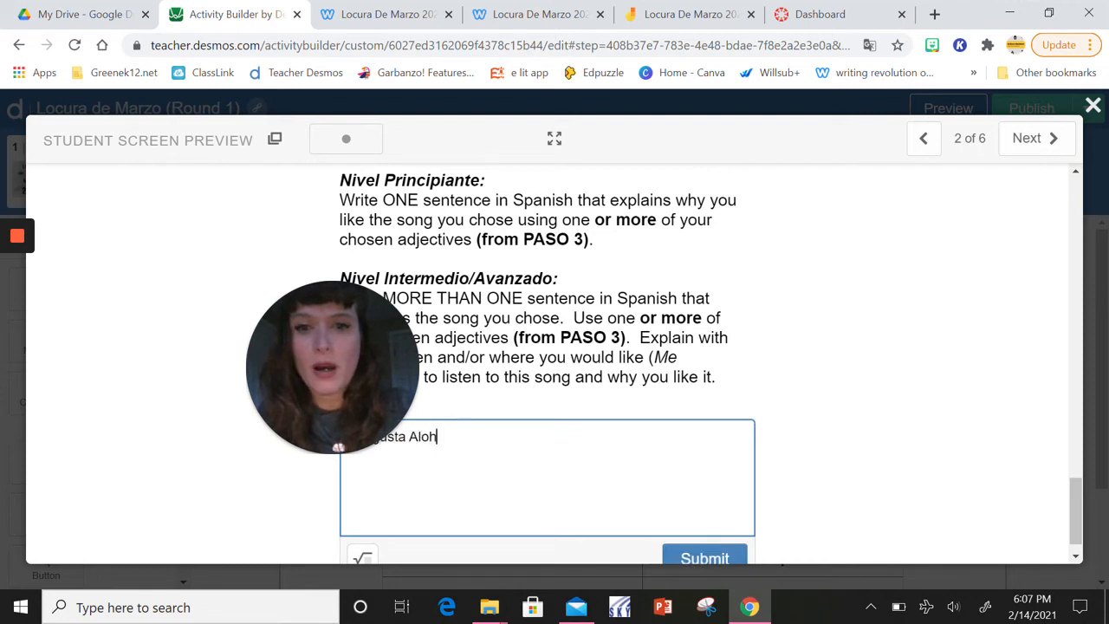
pyautogui.write('a.')
pyautogui.moveTo(289, 373); pyautogui.dragTo(194, 349)
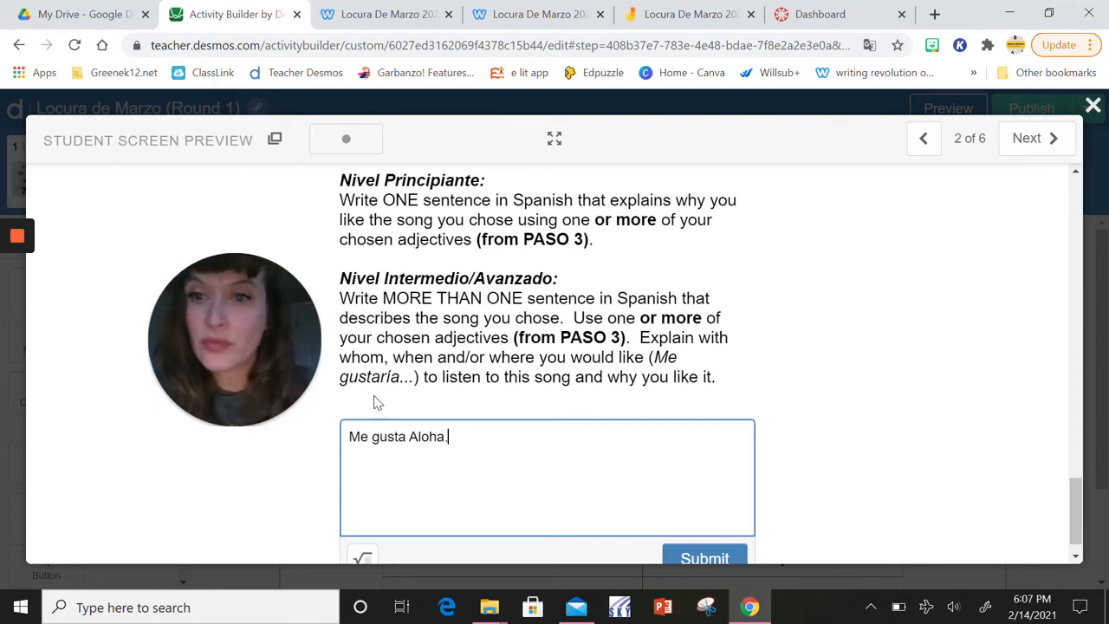
pyautogui.scroll(-1, 774, 374)
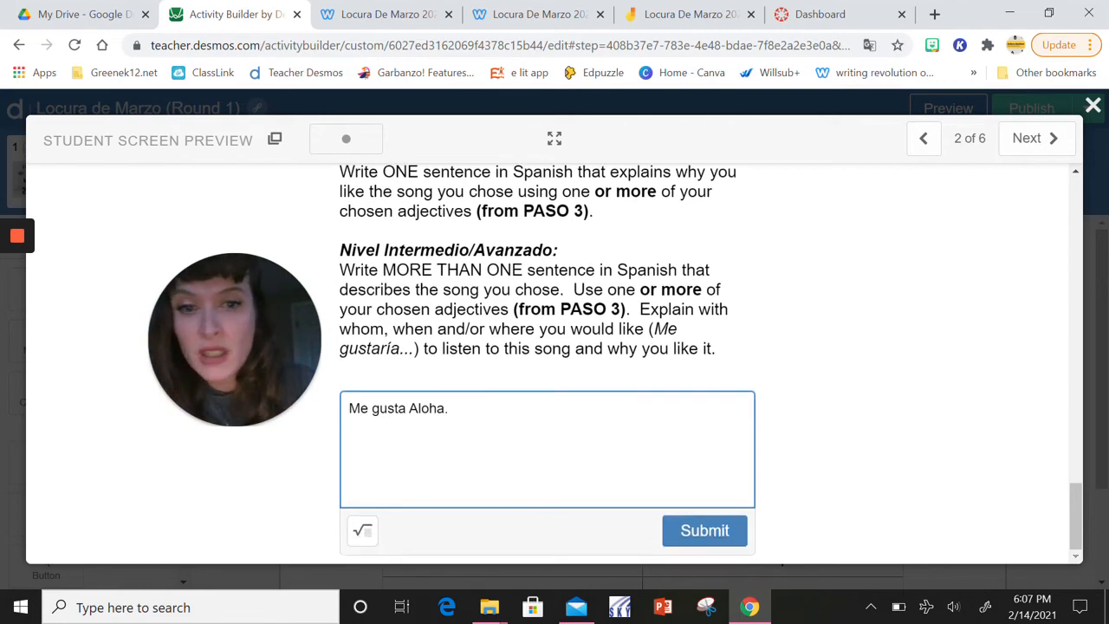
pyautogui.click(720, 531)
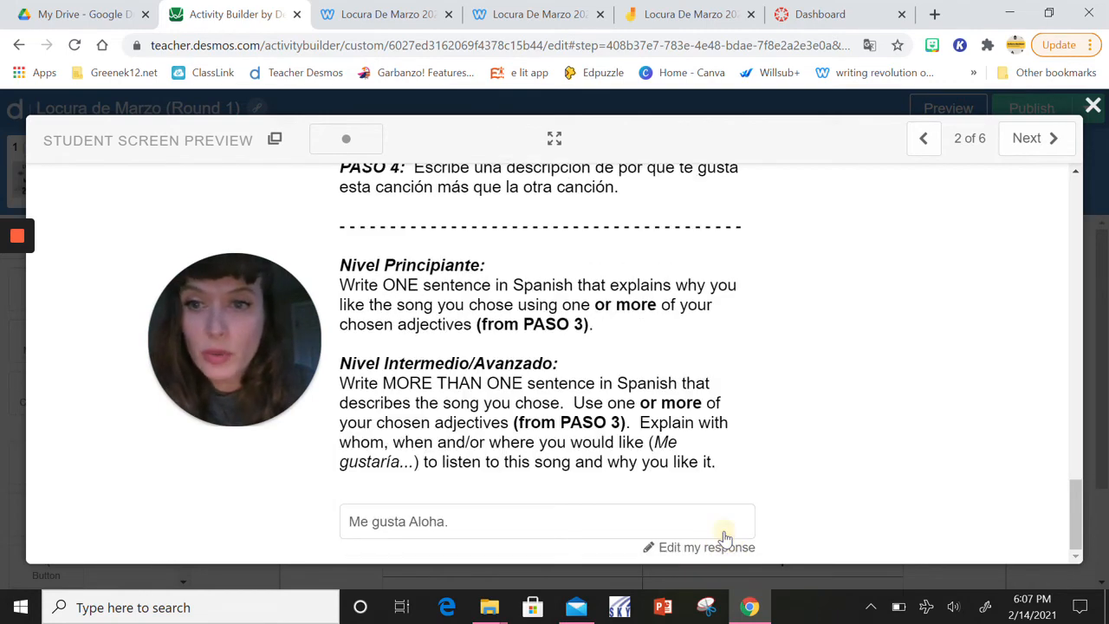
# View the preference and reason carried into the table on screen 6, and close the student preview
pyautogui.click(1036, 154)
pyautogui.click(1036, 154)
pyautogui.click(1036, 154)
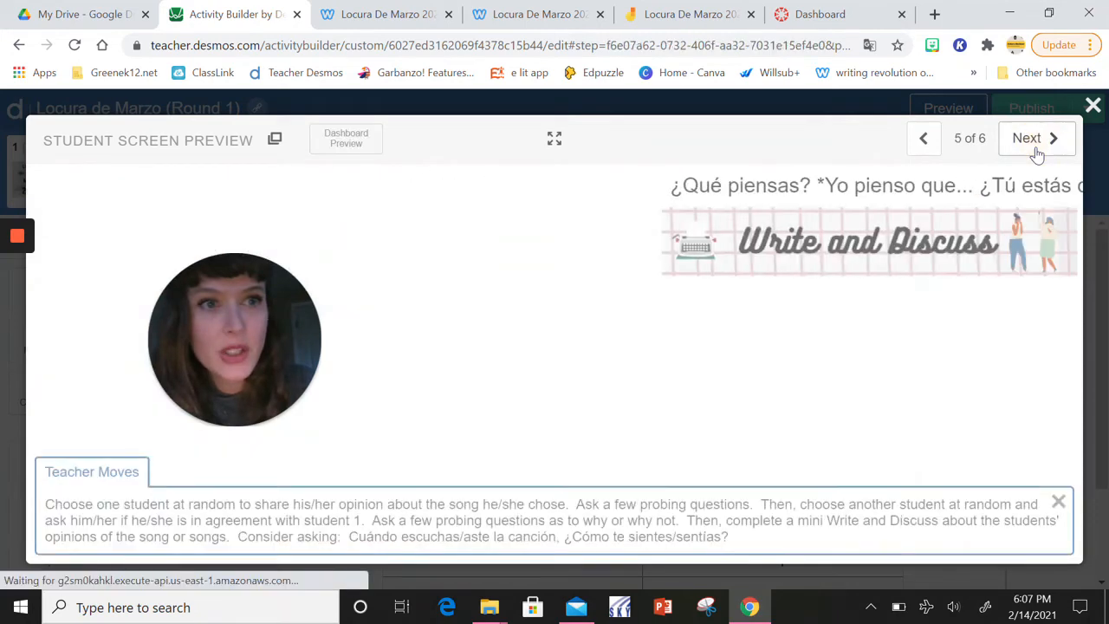
pyautogui.click(1037, 153)
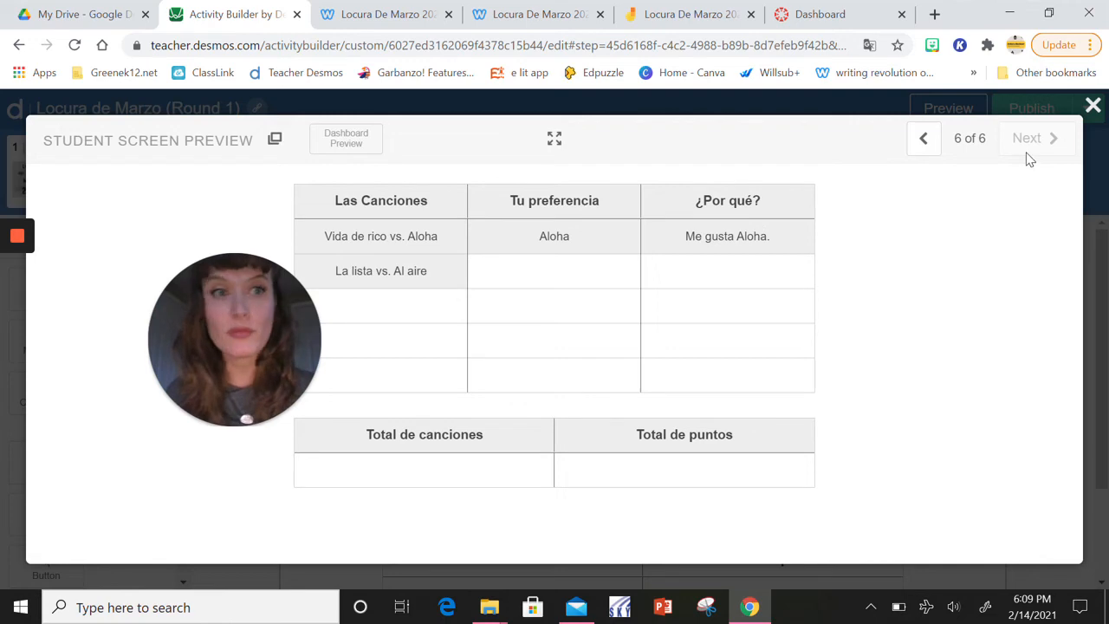
pyautogui.click(1092, 105)
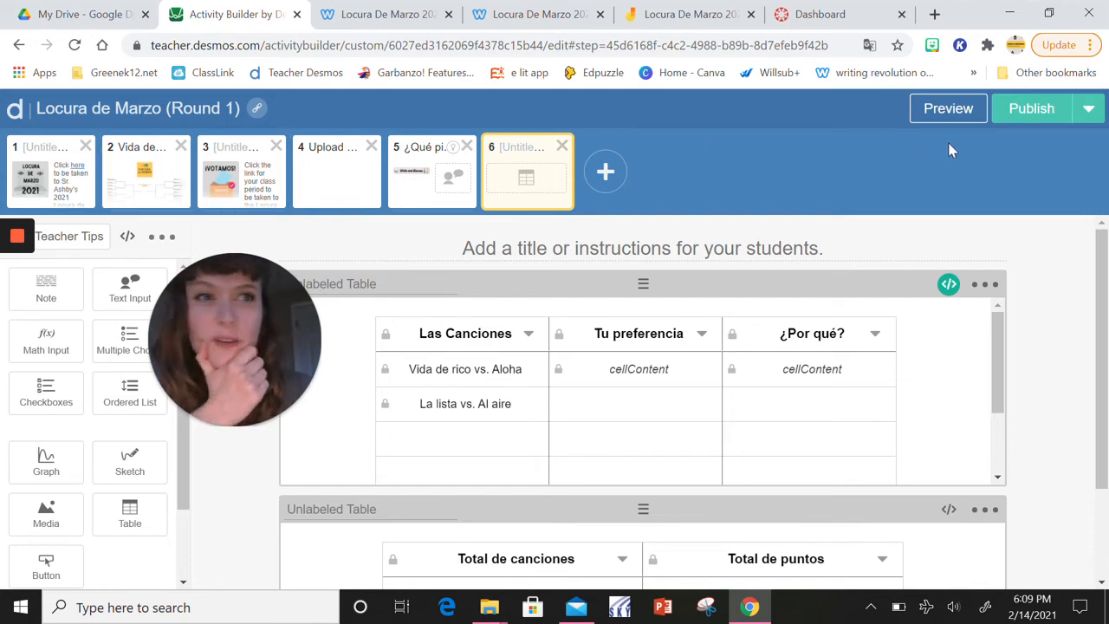
# Publish the Locura de Marzo (Round 1) activity and create a single session code for it
pyautogui.click(1027, 125)
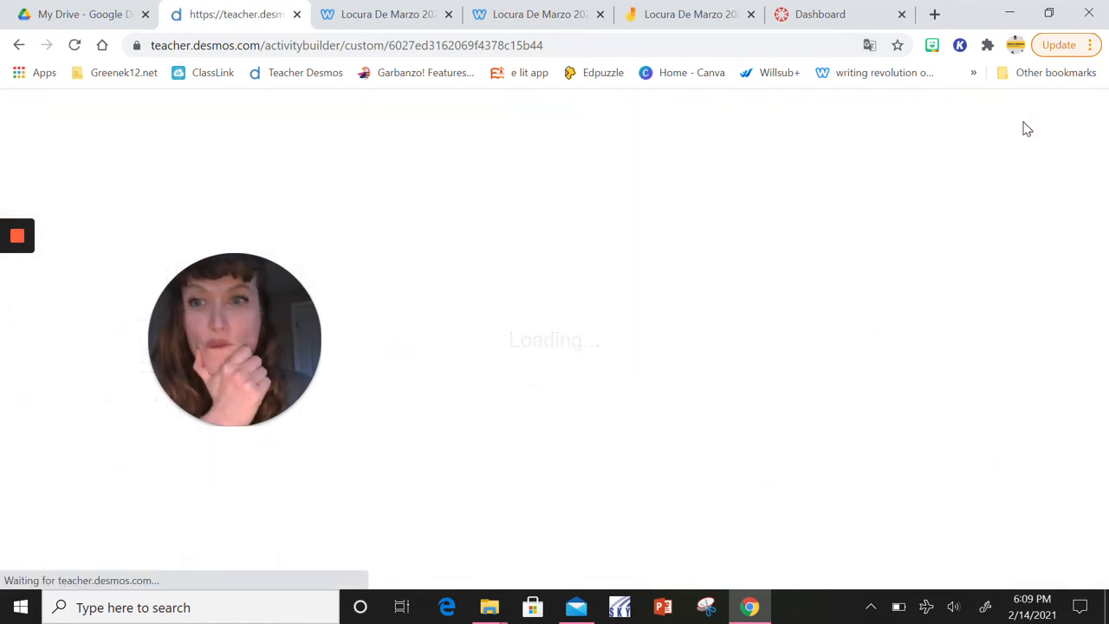
pyautogui.scroll(-1, 901, 277)
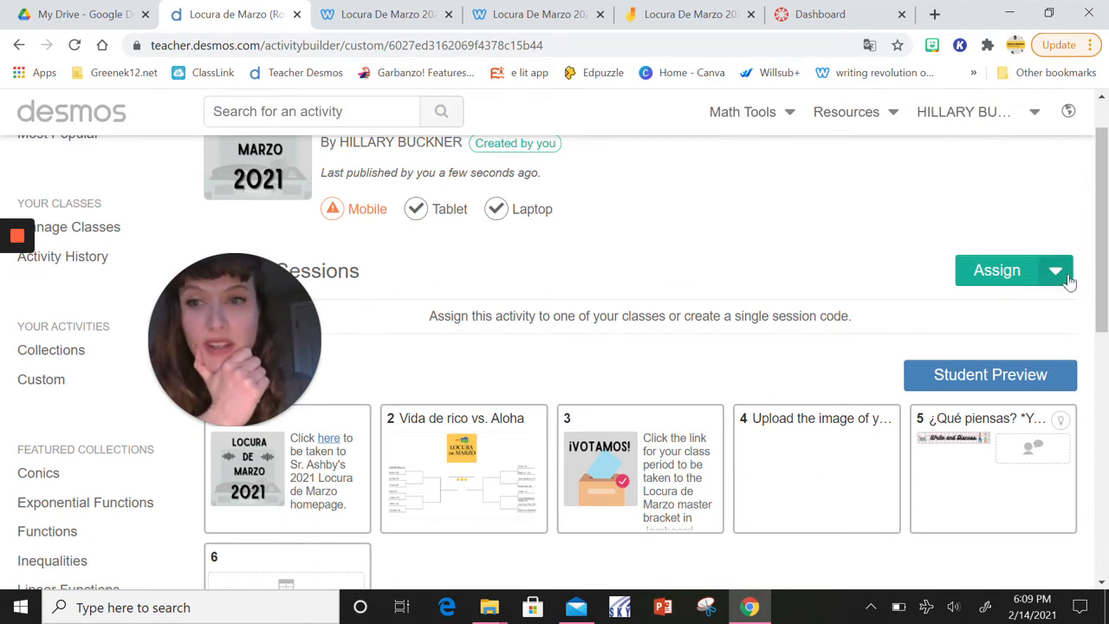
pyautogui.click(1056, 286)
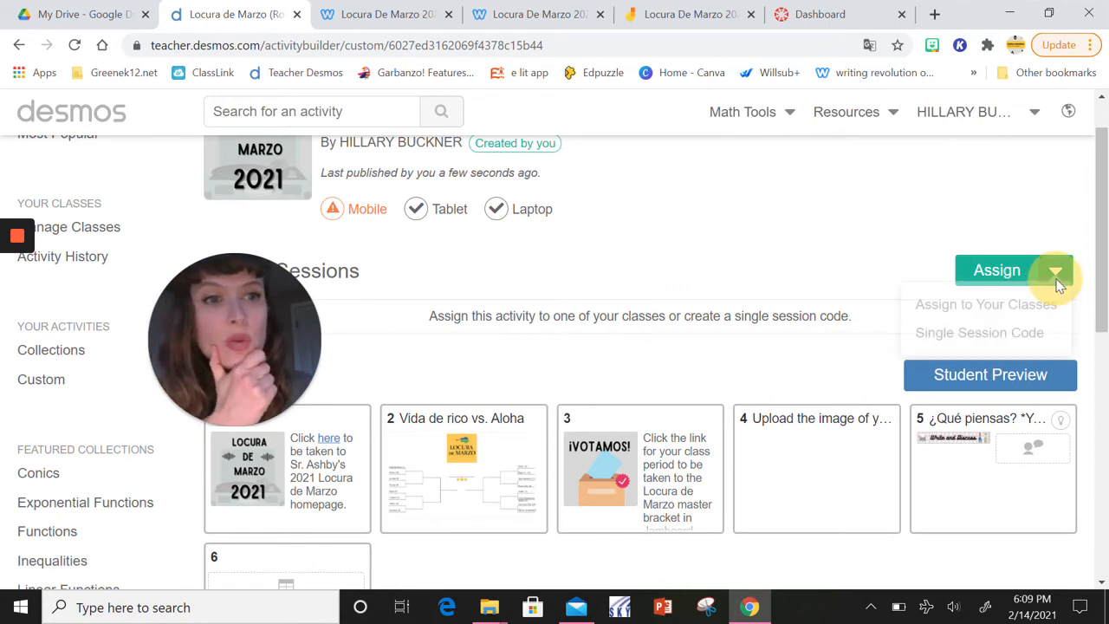
pyautogui.click(979, 339)
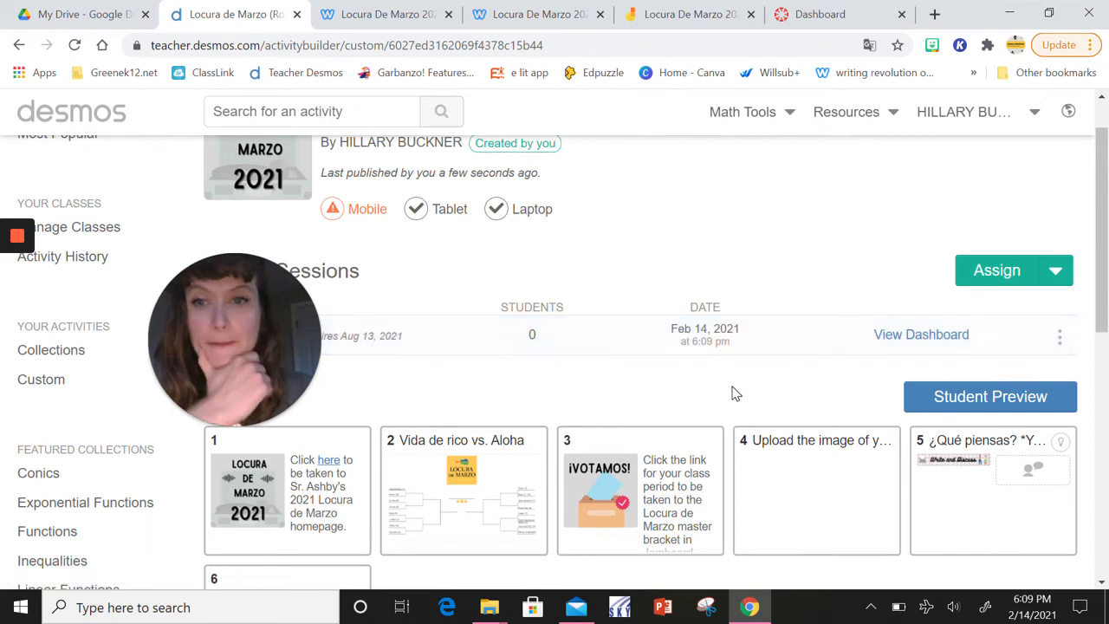
# Open the new session's teacher dashboard and dismiss the student joining instructions
pyautogui.click(914, 335)
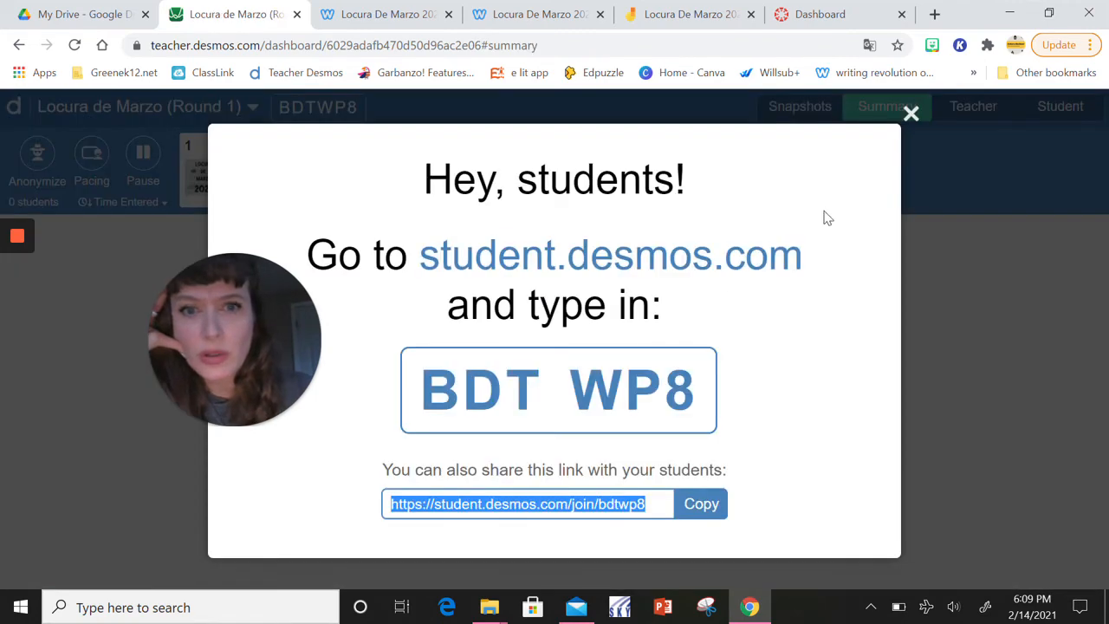
pyautogui.click(910, 113)
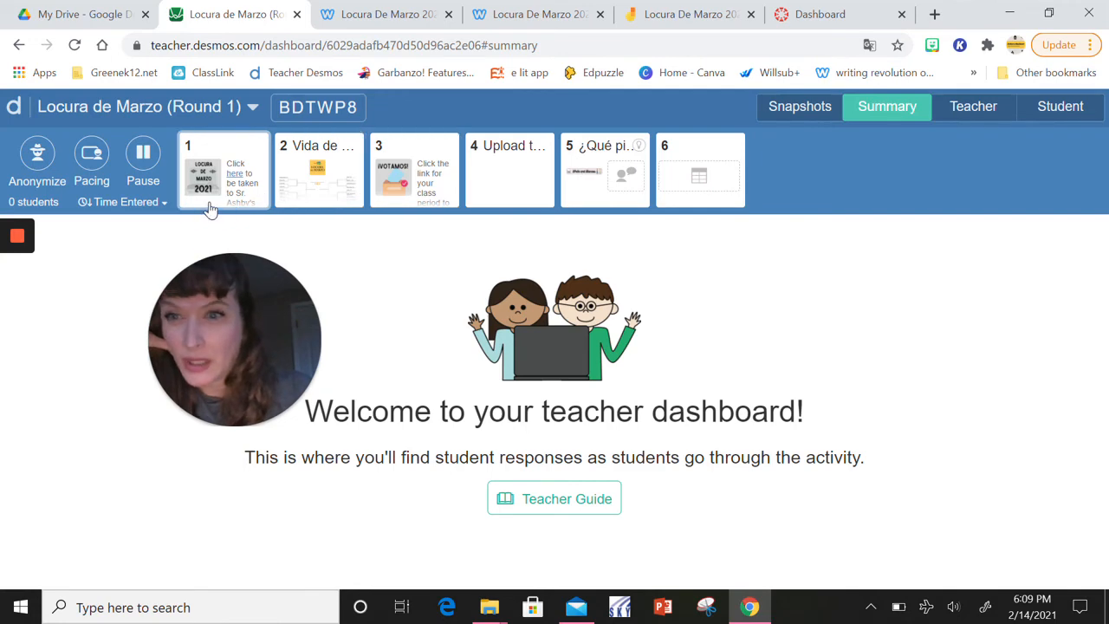
pyautogui.moveTo(249, 287); pyautogui.dragTo(162, 270)
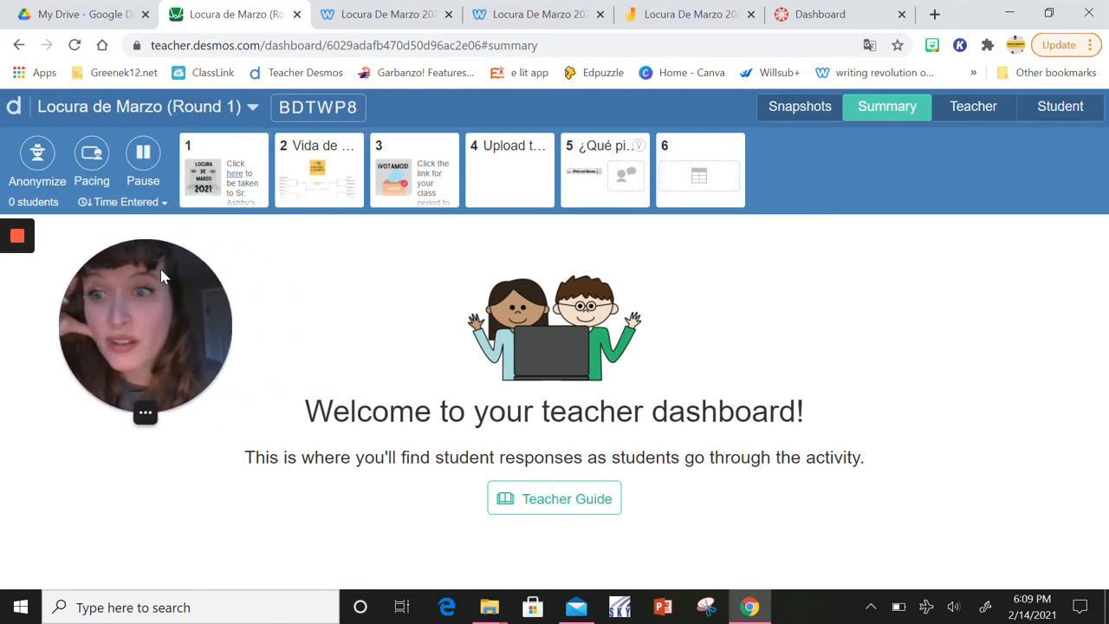
# Restrict the class pacing to screens 1 – 5 and stop that pacing
pyautogui.click(92, 154)
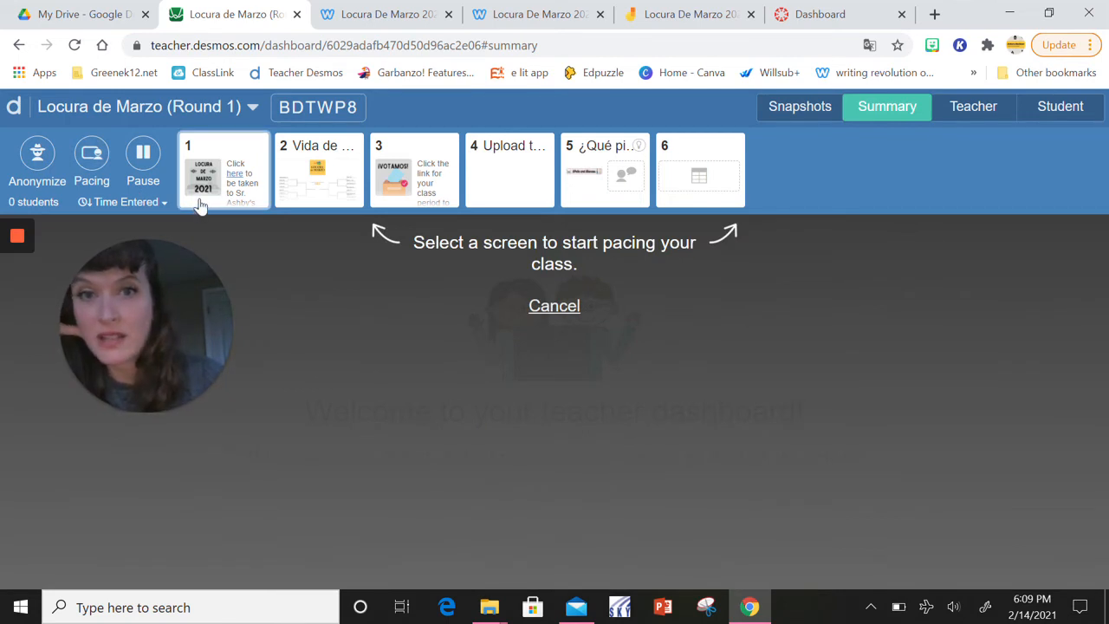
pyautogui.click(200, 200)
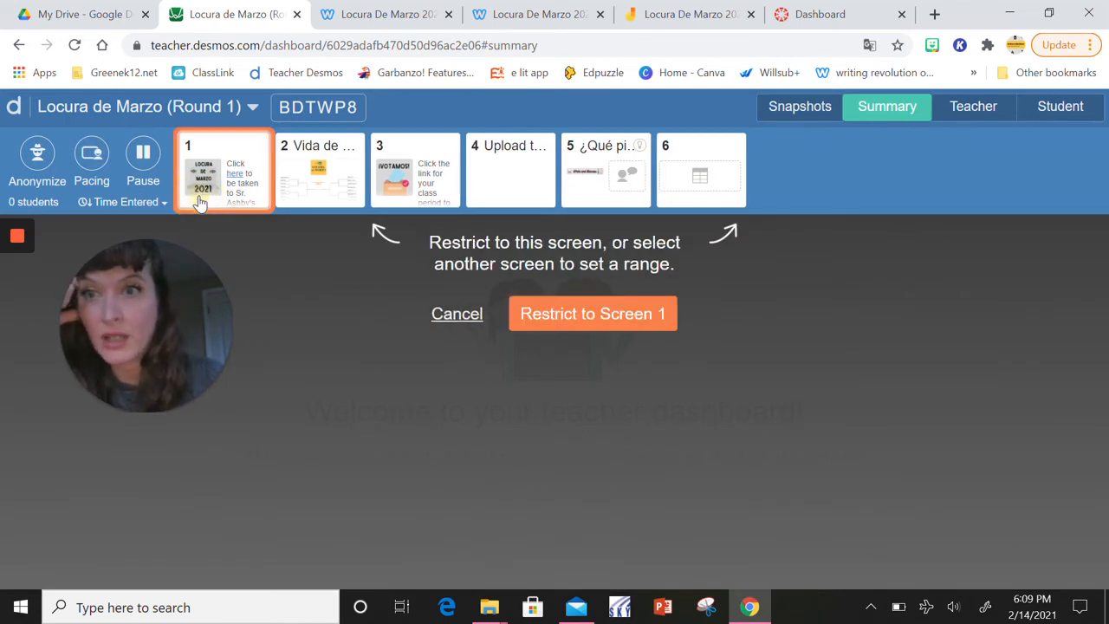
pyautogui.click(585, 203)
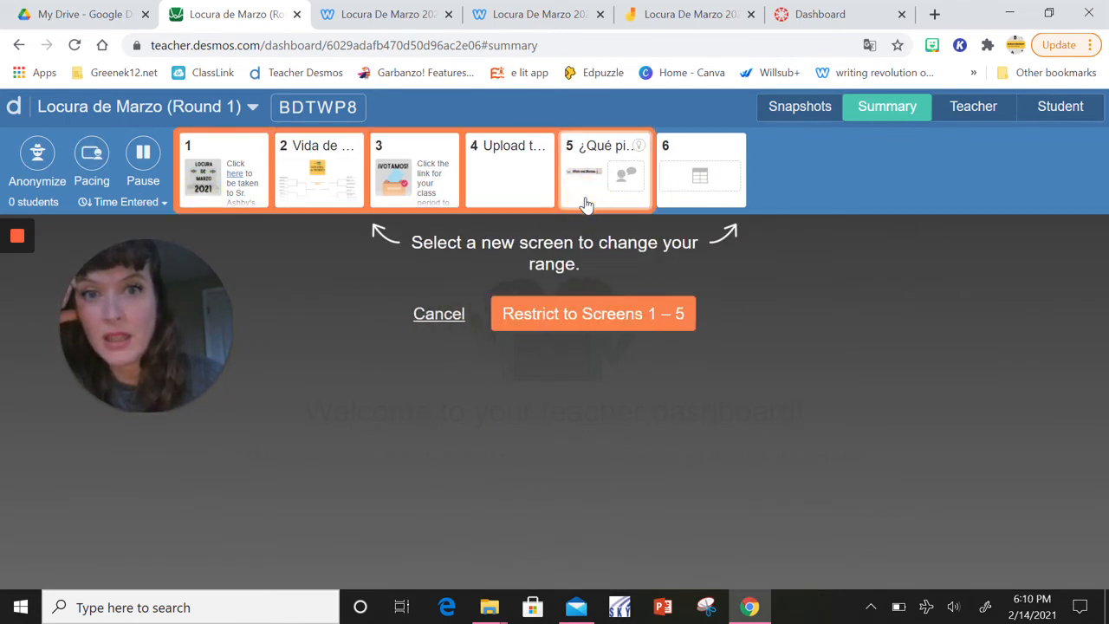
pyautogui.click(632, 314)
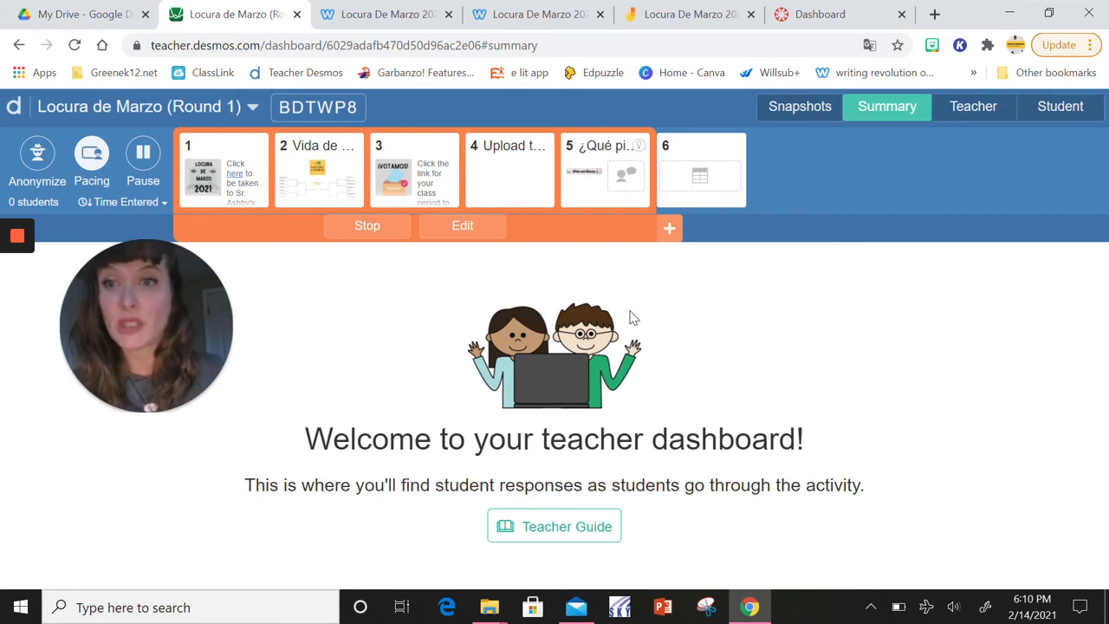
pyautogui.click(367, 231)
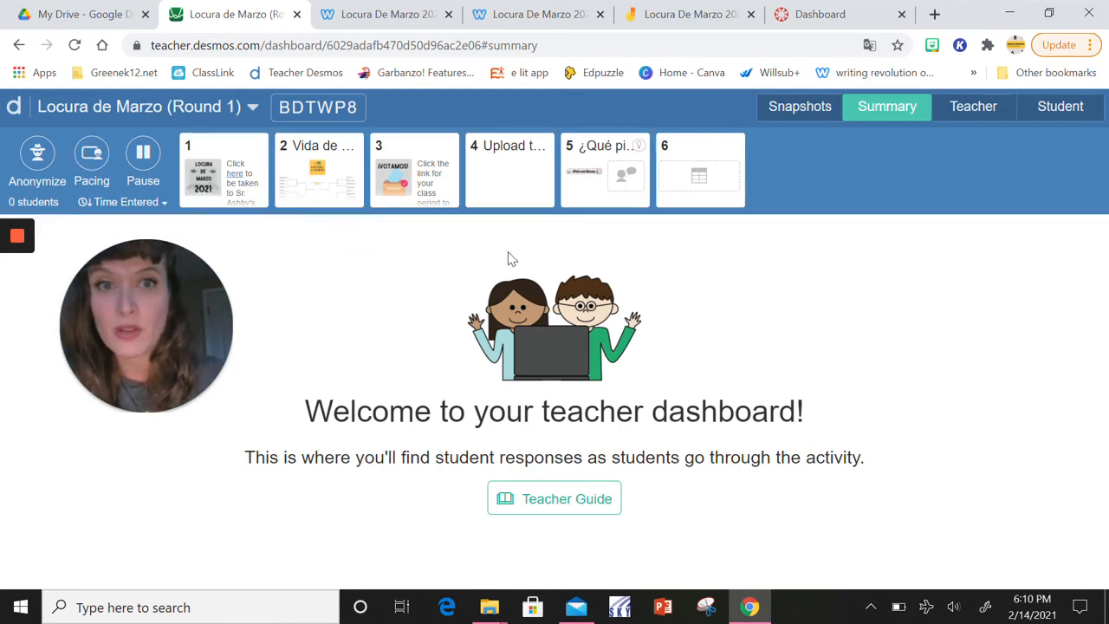
# Restrict the class pacing to screen 6, the one with the summary tables
pyautogui.click(701, 199)
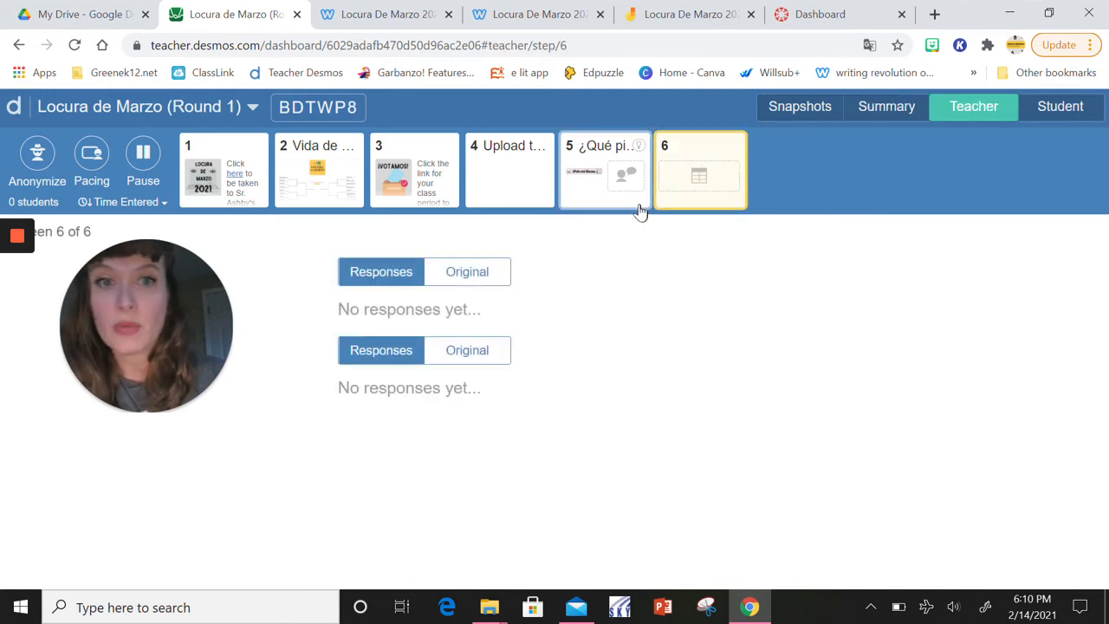
pyautogui.click(102, 165)
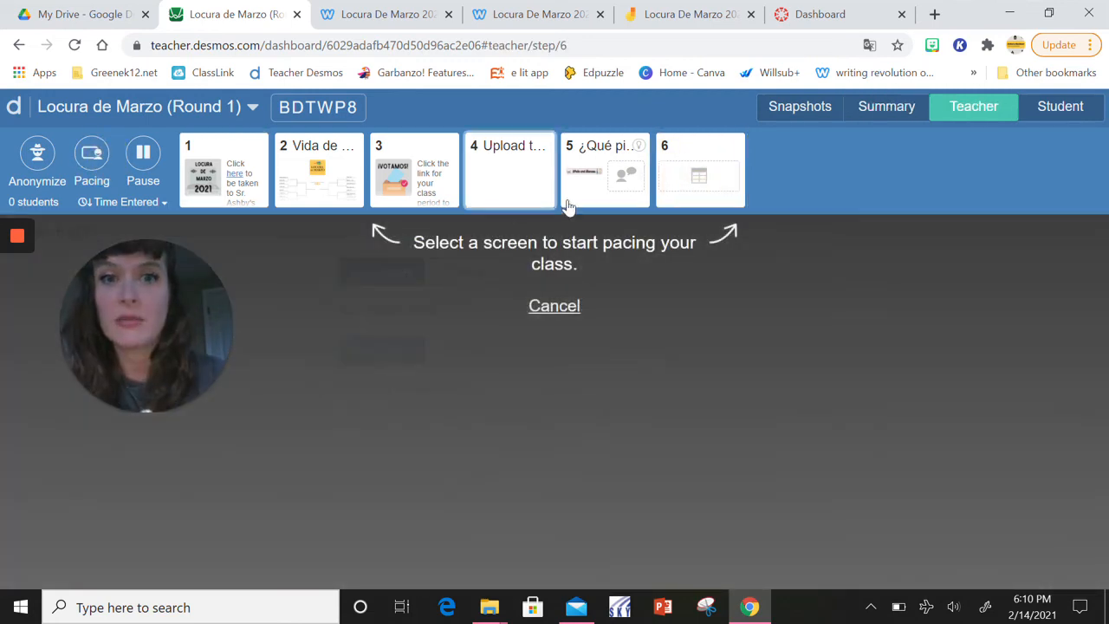
pyautogui.click(724, 192)
pyautogui.click(615, 333)
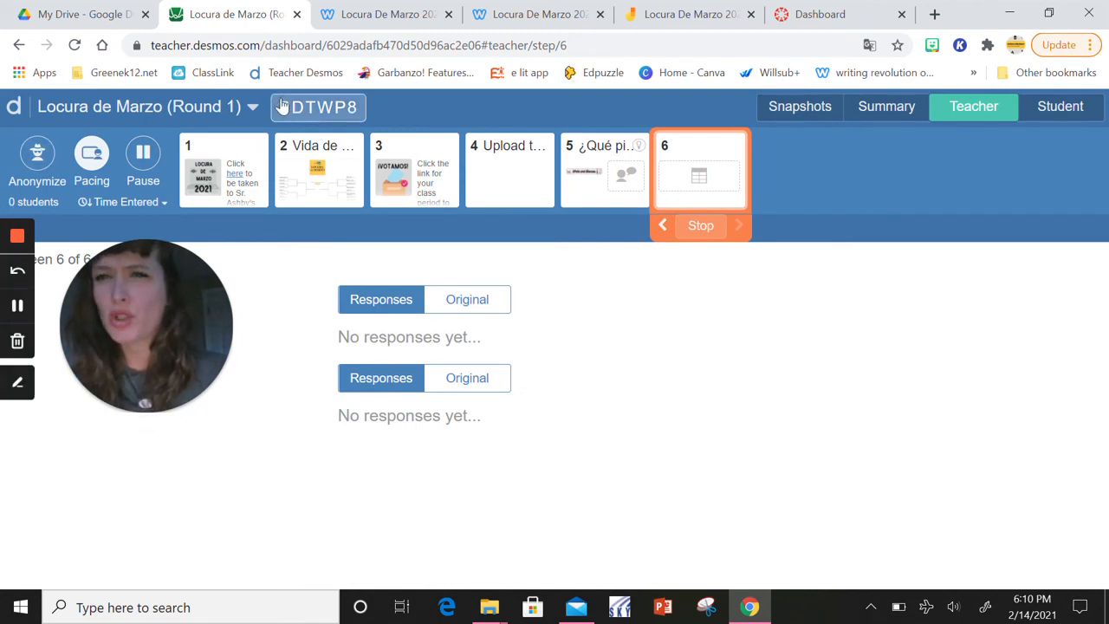
pyautogui.click(254, 107)
pyautogui.click(208, 144)
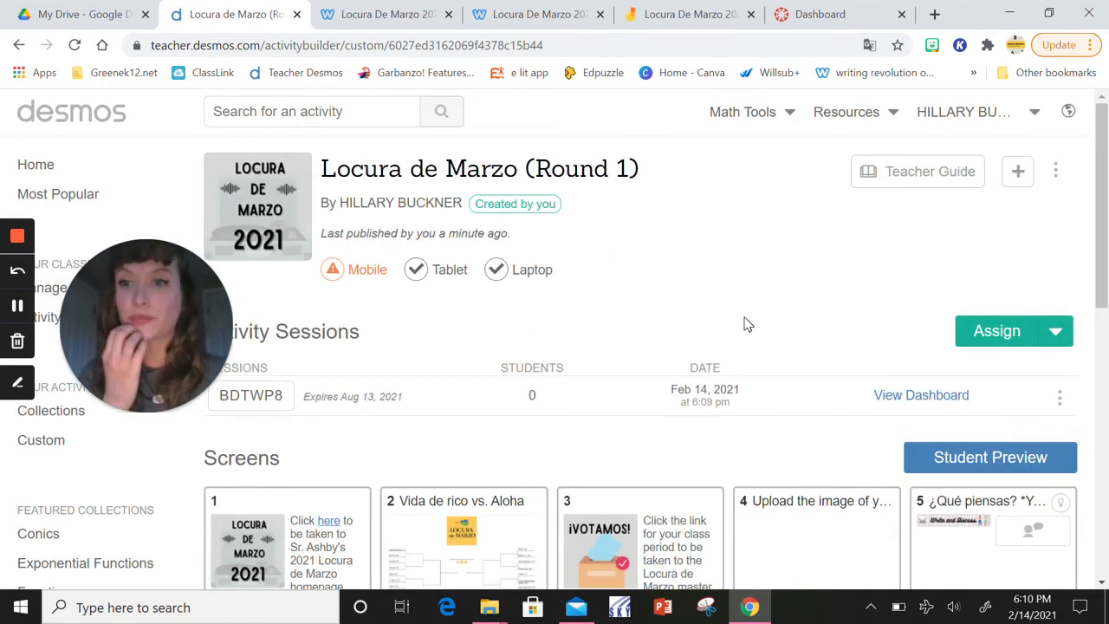
pyautogui.click(925, 403)
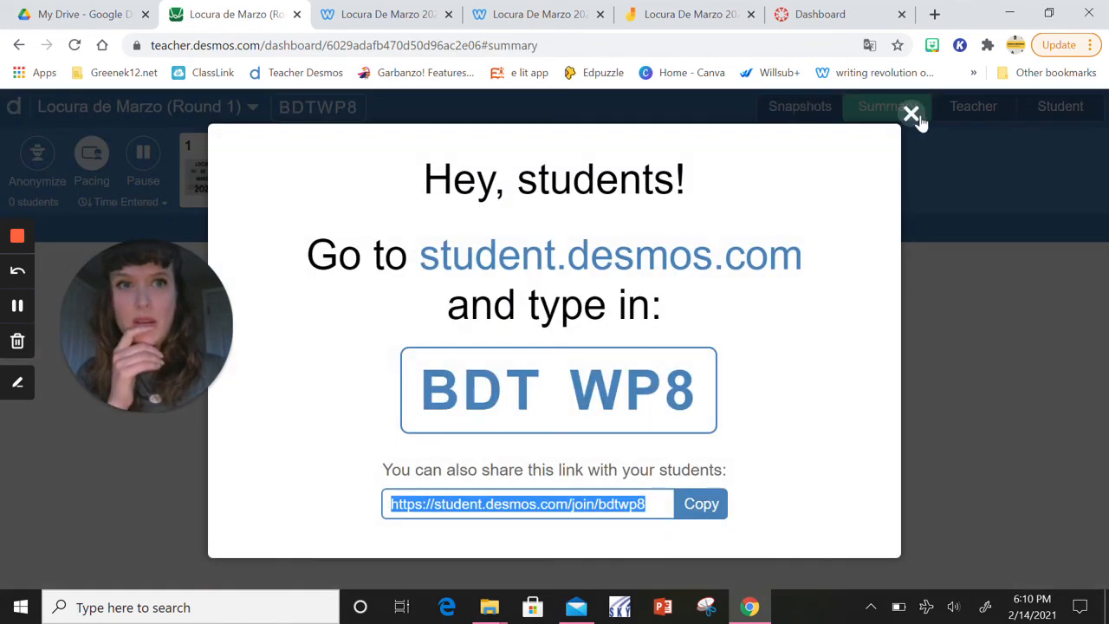
pyautogui.click(911, 115)
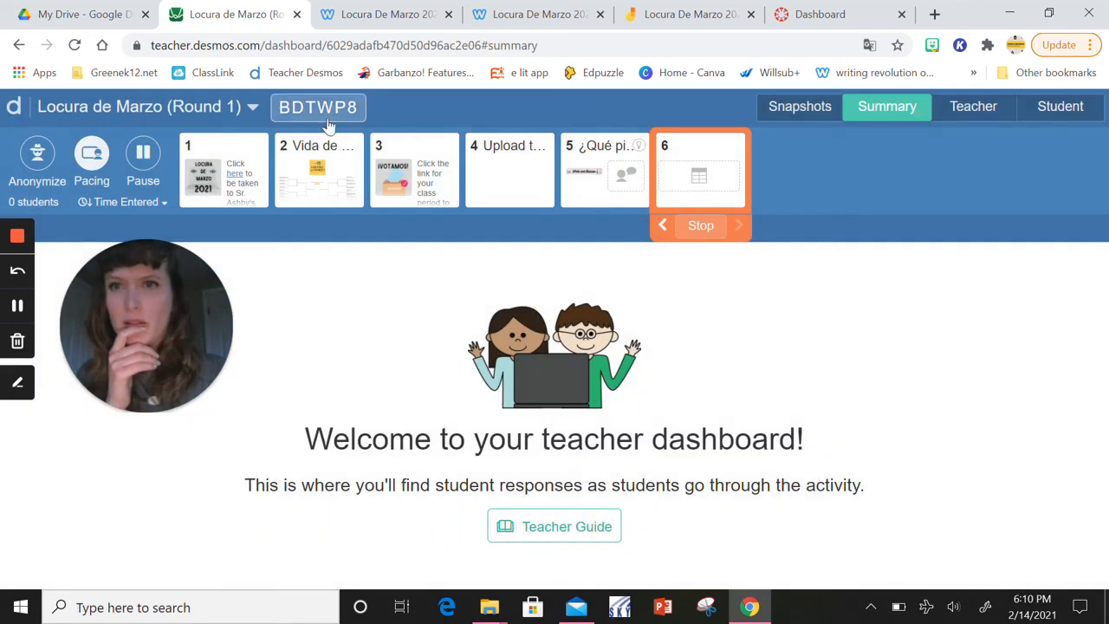
pyautogui.click(251, 108)
pyautogui.click(251, 108)
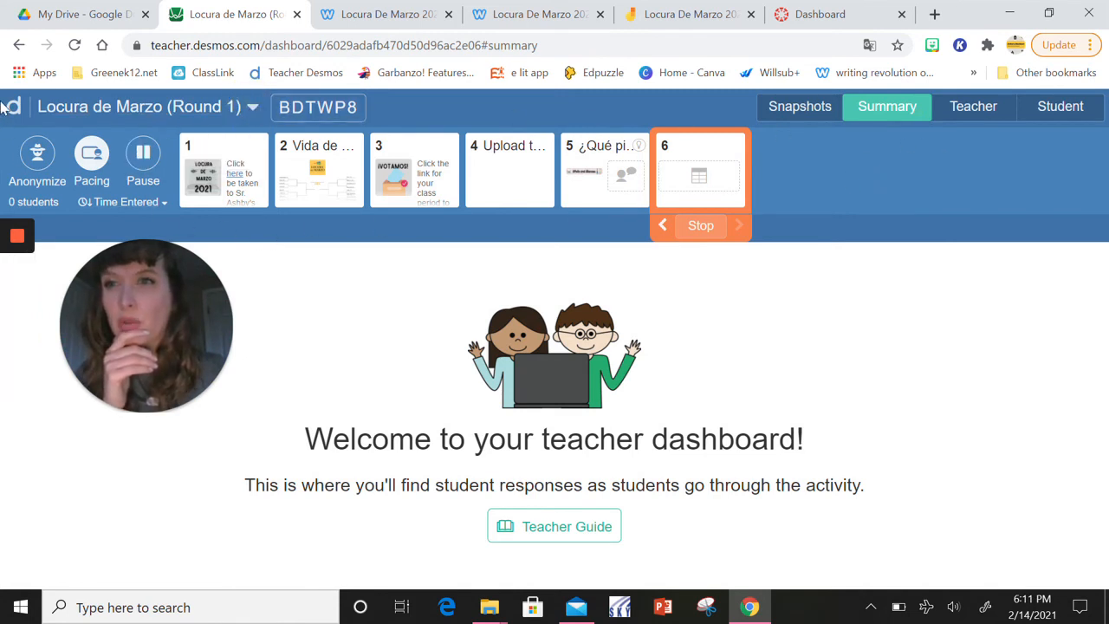
# Leave the session dashboard for the Desmos home page, and switch to Canvas to open the Español 2 course
pyautogui.click(12, 106)
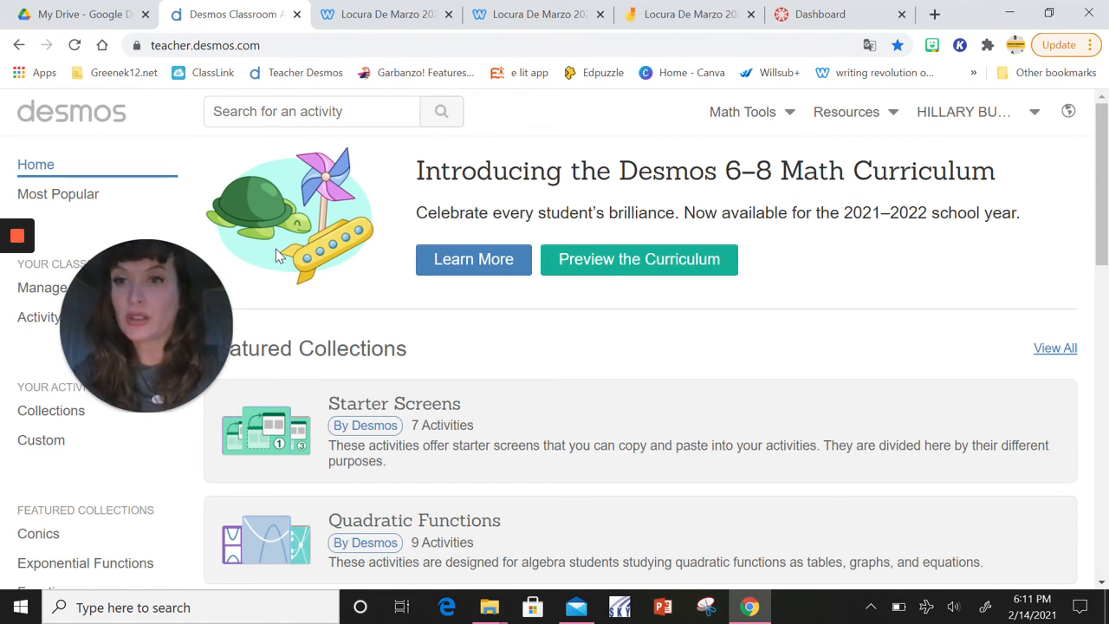
pyautogui.click(805, 15)
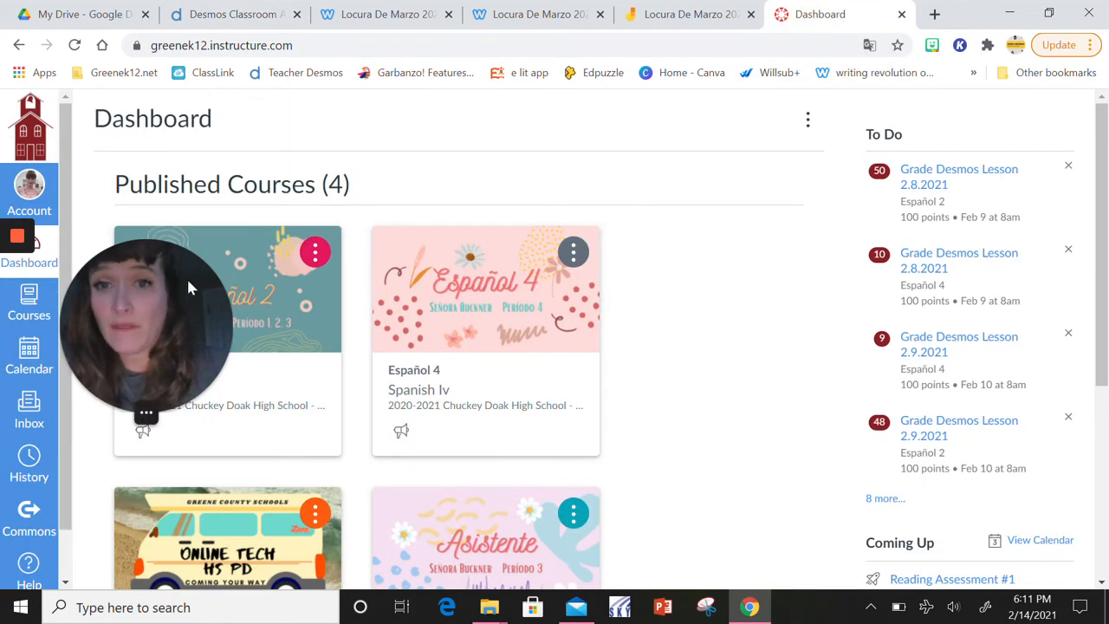
pyautogui.moveTo(186, 277); pyautogui.dragTo(791, 155)
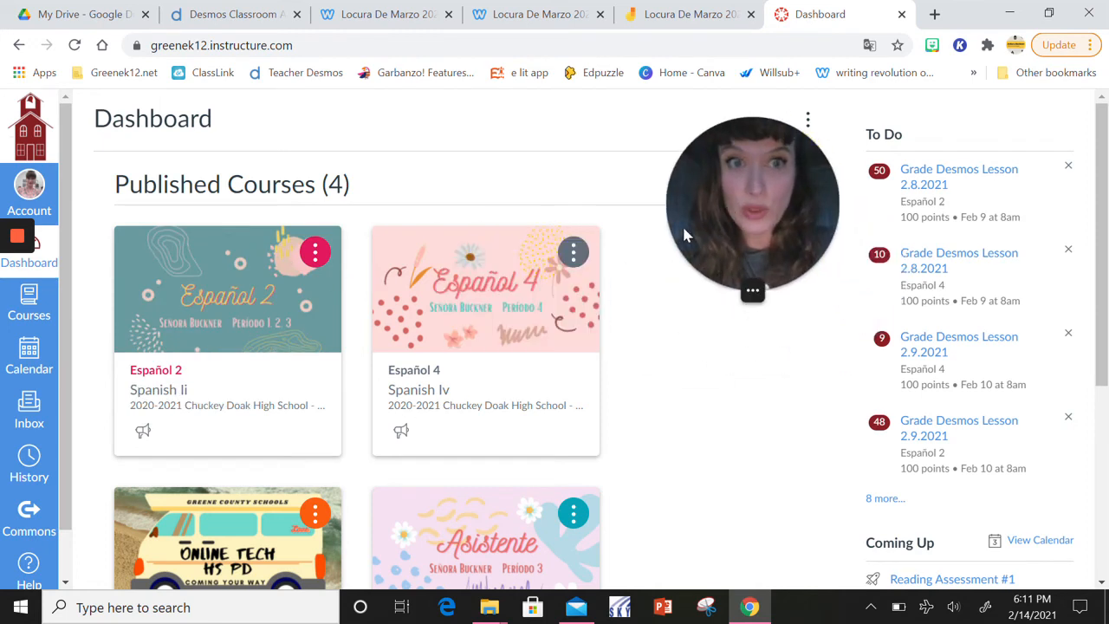
pyautogui.click(167, 374)
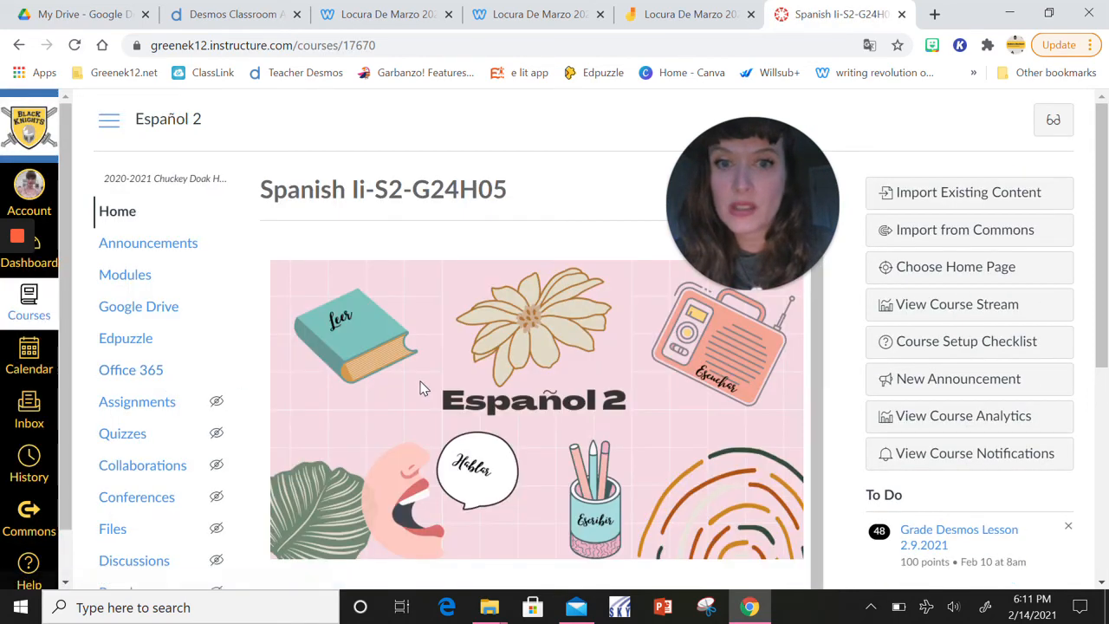
# Open the Modules page of the Español 2 course
pyautogui.scroll(-3, 452, 386)
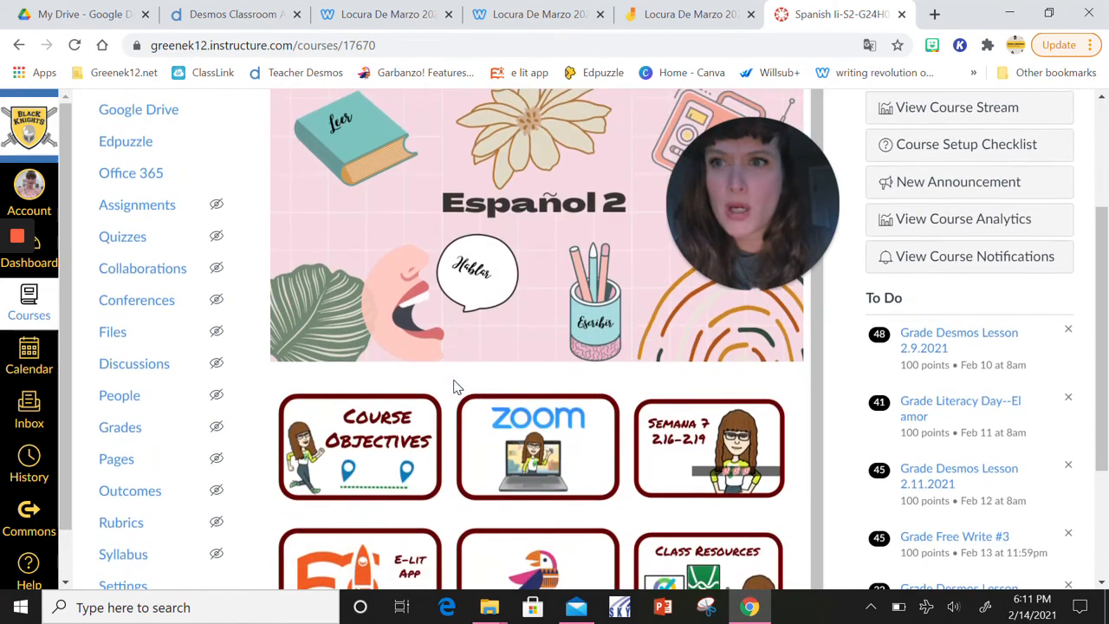
pyautogui.scroll(2, 453, 384)
pyautogui.click(121, 211)
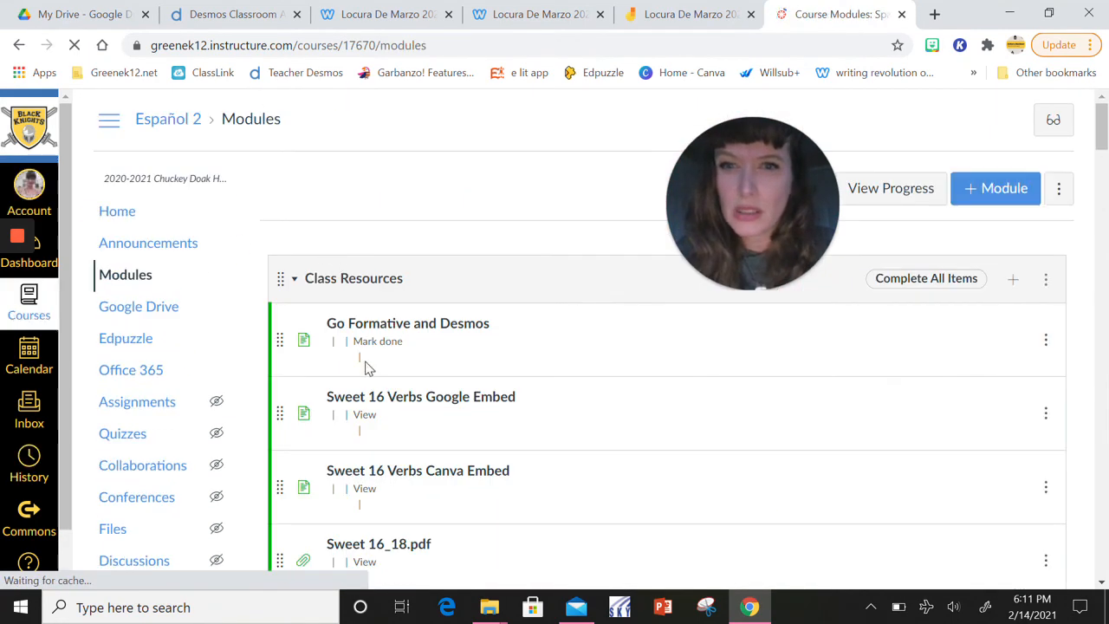
# Open the Desmos Lesson 2.12.2021 quiz from the Semana 6 module and review its instructions and class period links
pyautogui.rightClick(296, 64)
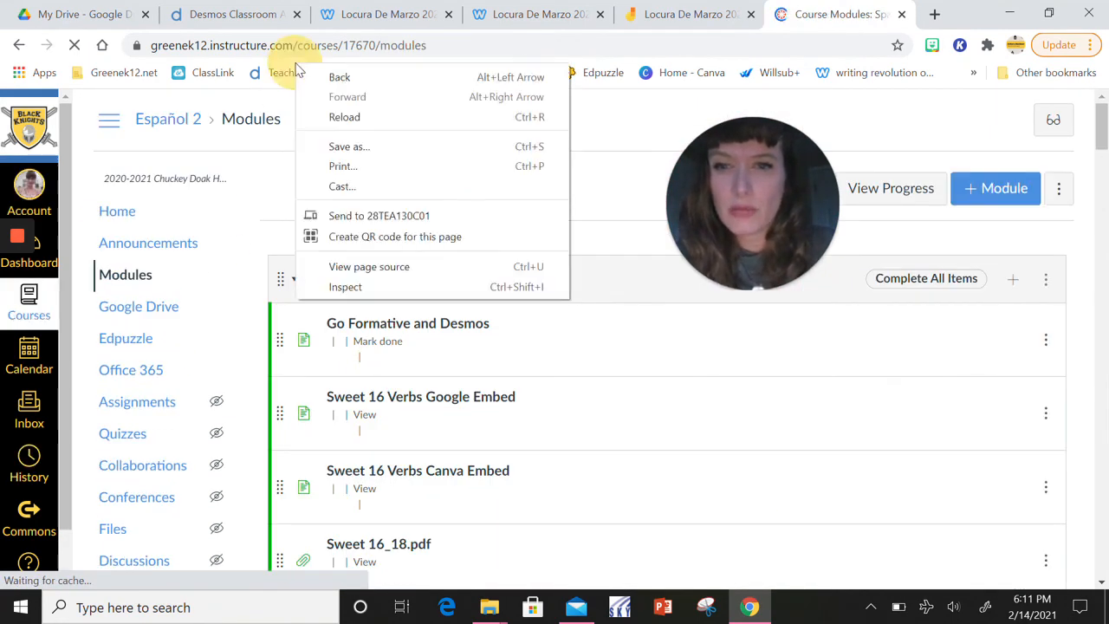
pyautogui.click(616, 322)
pyautogui.scroll(-6, 617, 322)
pyautogui.scroll(-20, 617, 322)
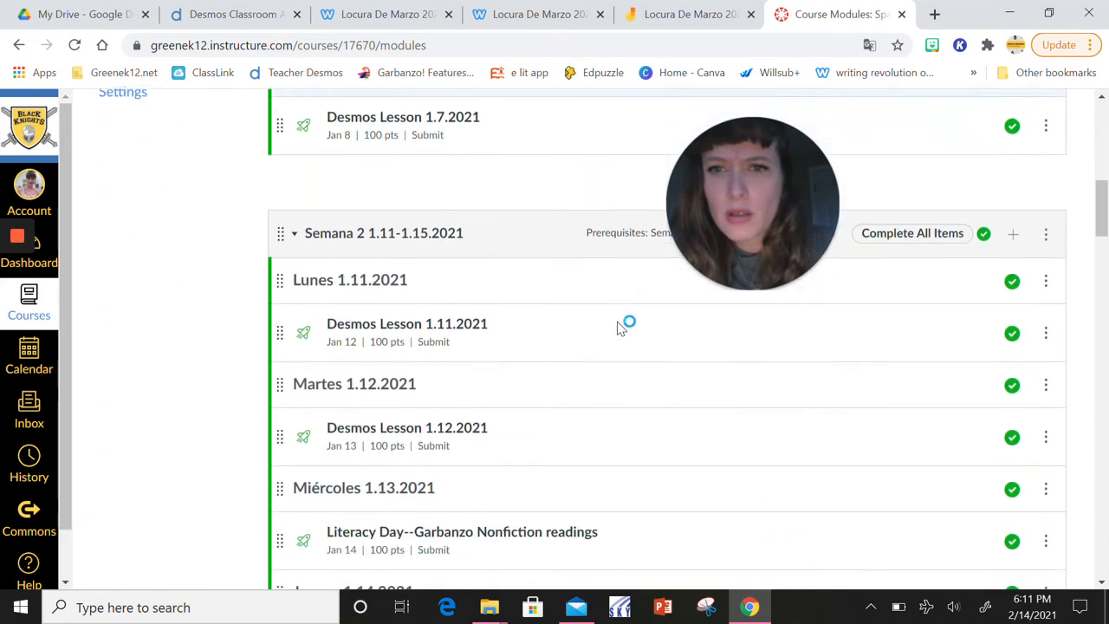
pyautogui.scroll(-5, 617, 327)
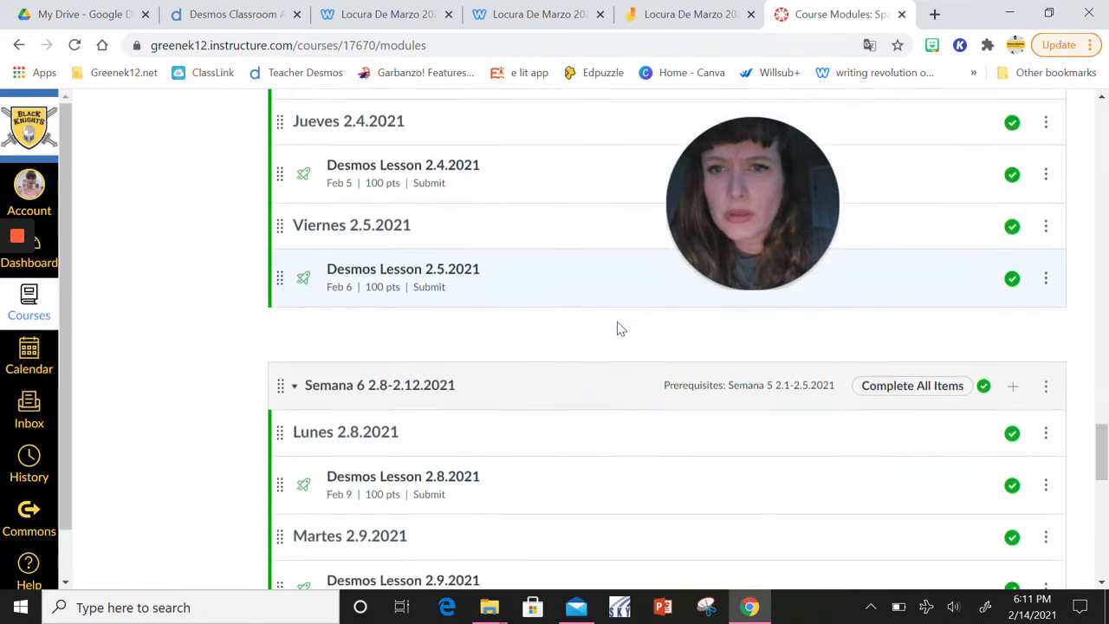
pyautogui.scroll(1, 619, 326)
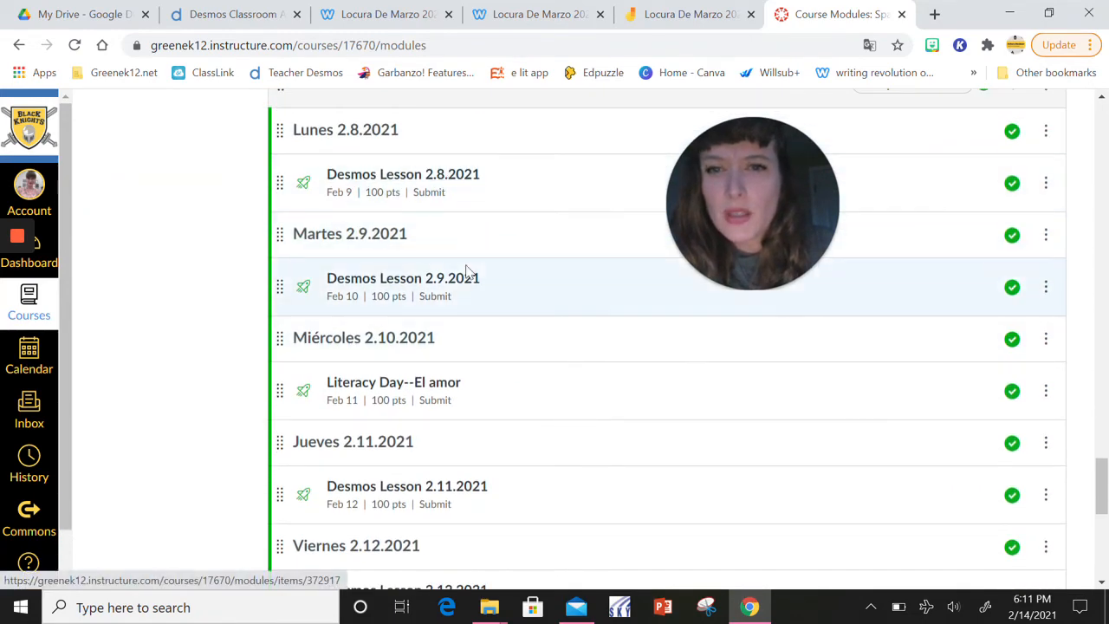
pyautogui.scroll(-3, 465, 273)
pyautogui.click(455, 340)
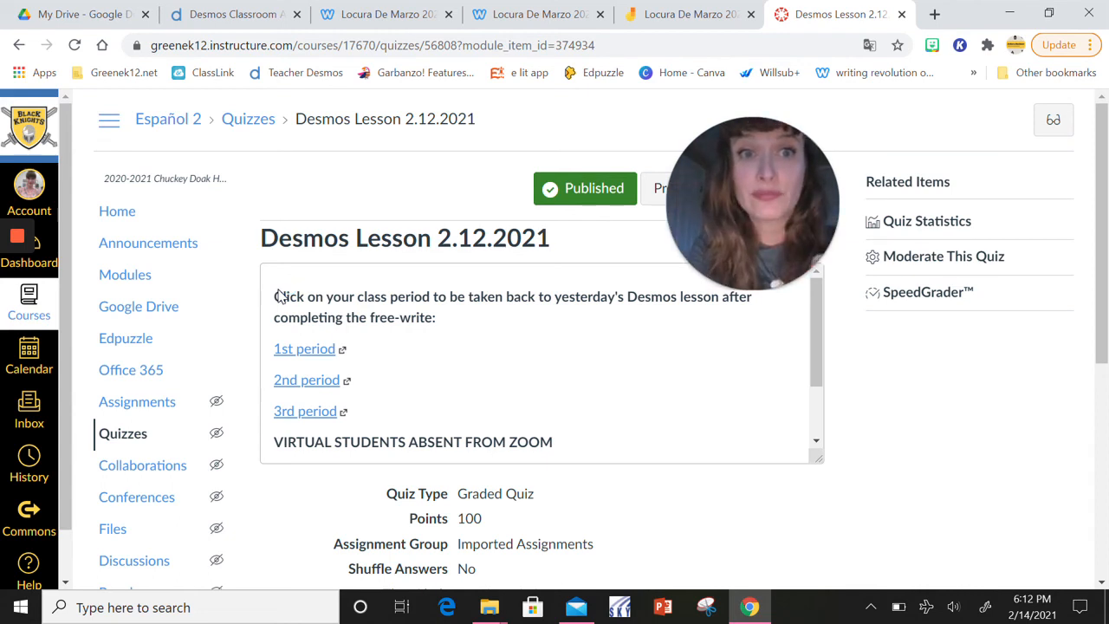
pyautogui.scroll(-2, 279, 296)
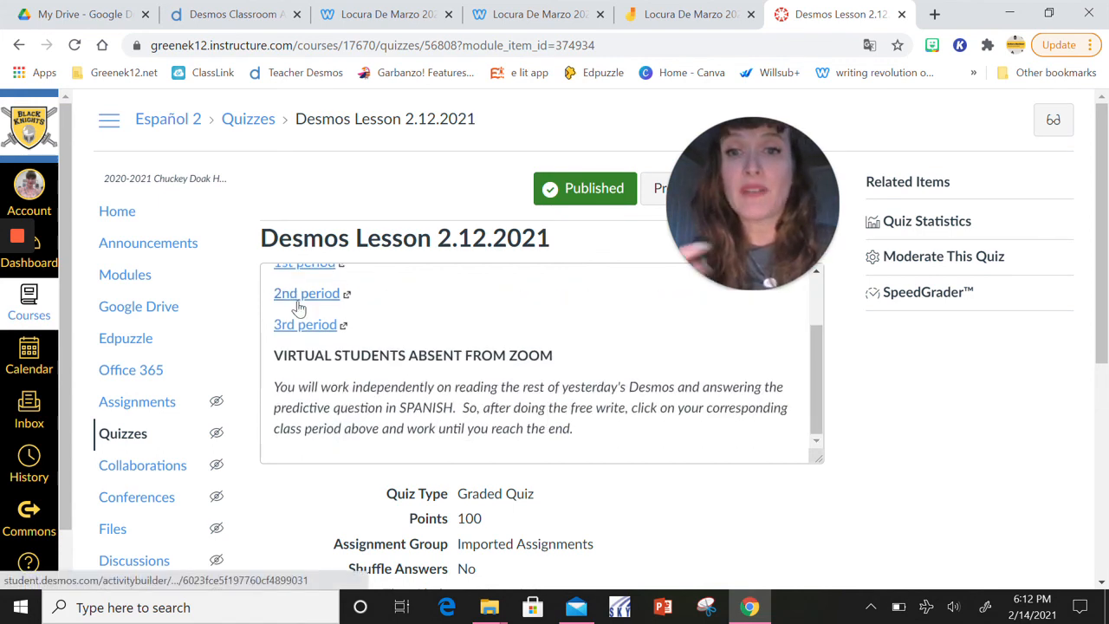
pyautogui.scroll(2, 381, 329)
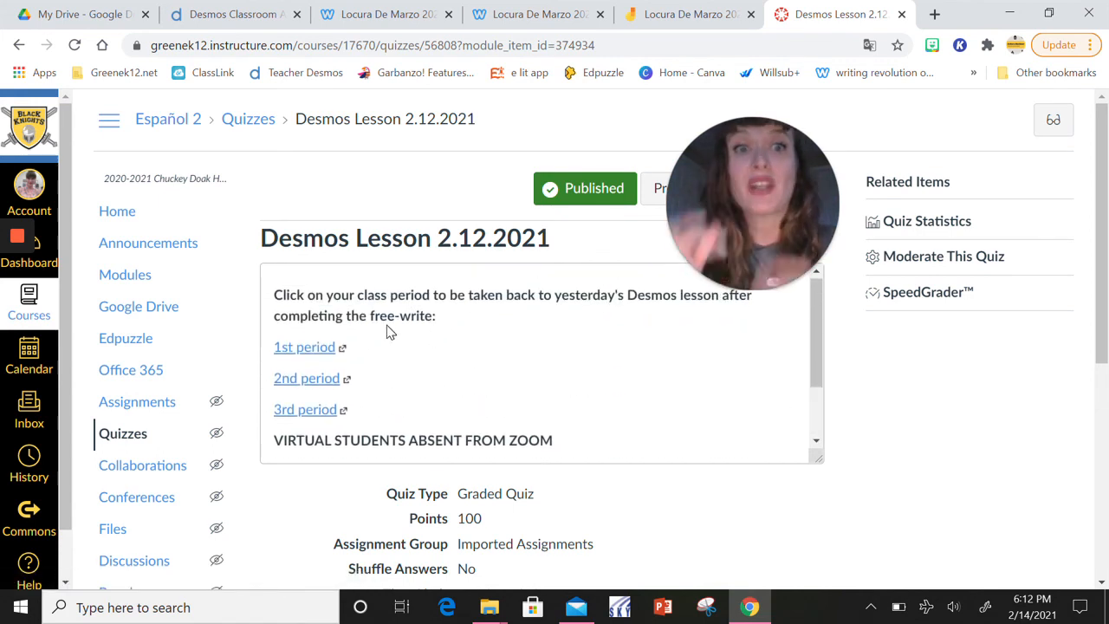